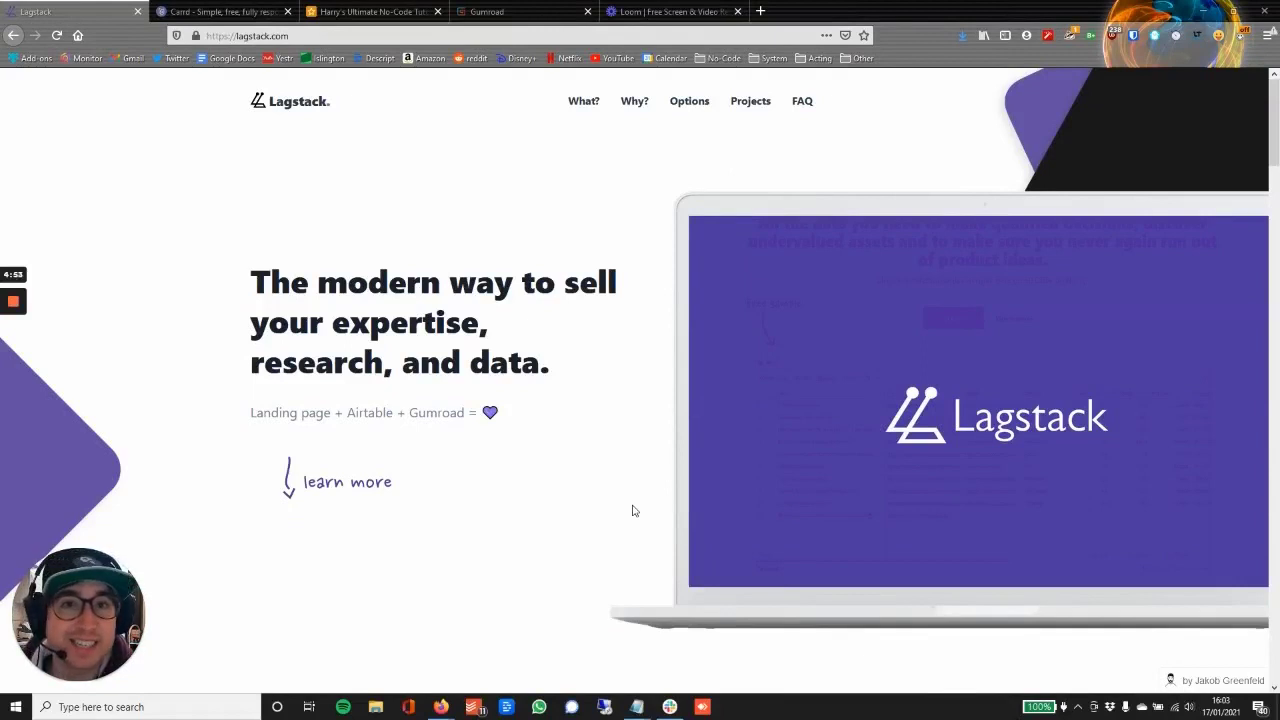
pyautogui.moveTo(95, 651)
pyautogui.click(85, 681)
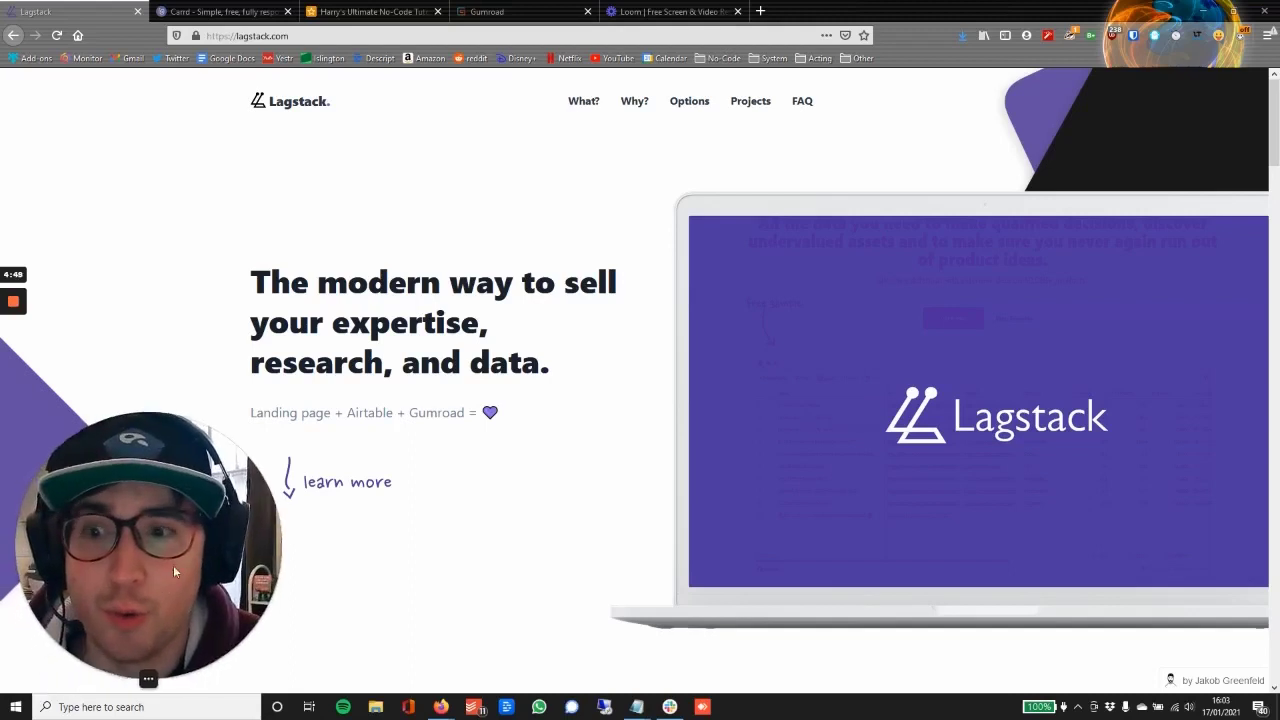
pyautogui.moveTo(197, 553); pyautogui.dragTo(92, 588)
pyautogui.moveTo(18, 313)
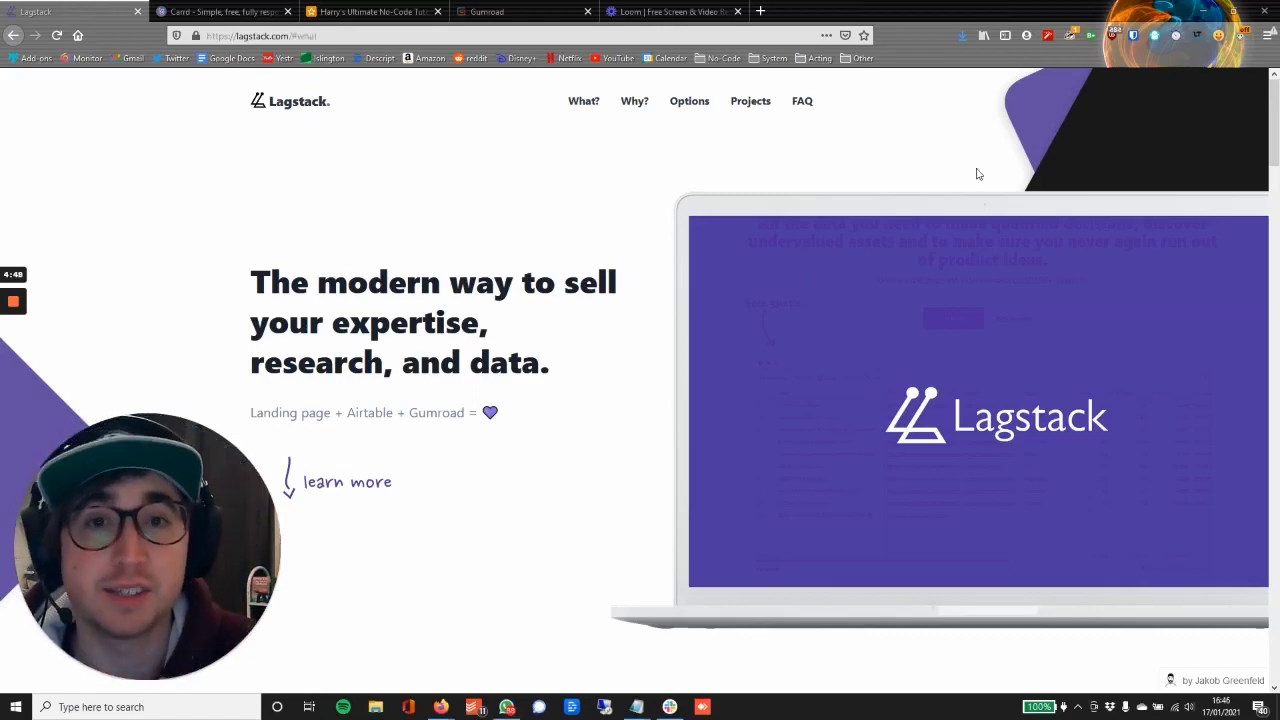
# Step: Review the Lagstack home page, examining the table of example projects, the testimonials and the What is Lagstack diagram
pyautogui.scroll(-3, 691, 327)
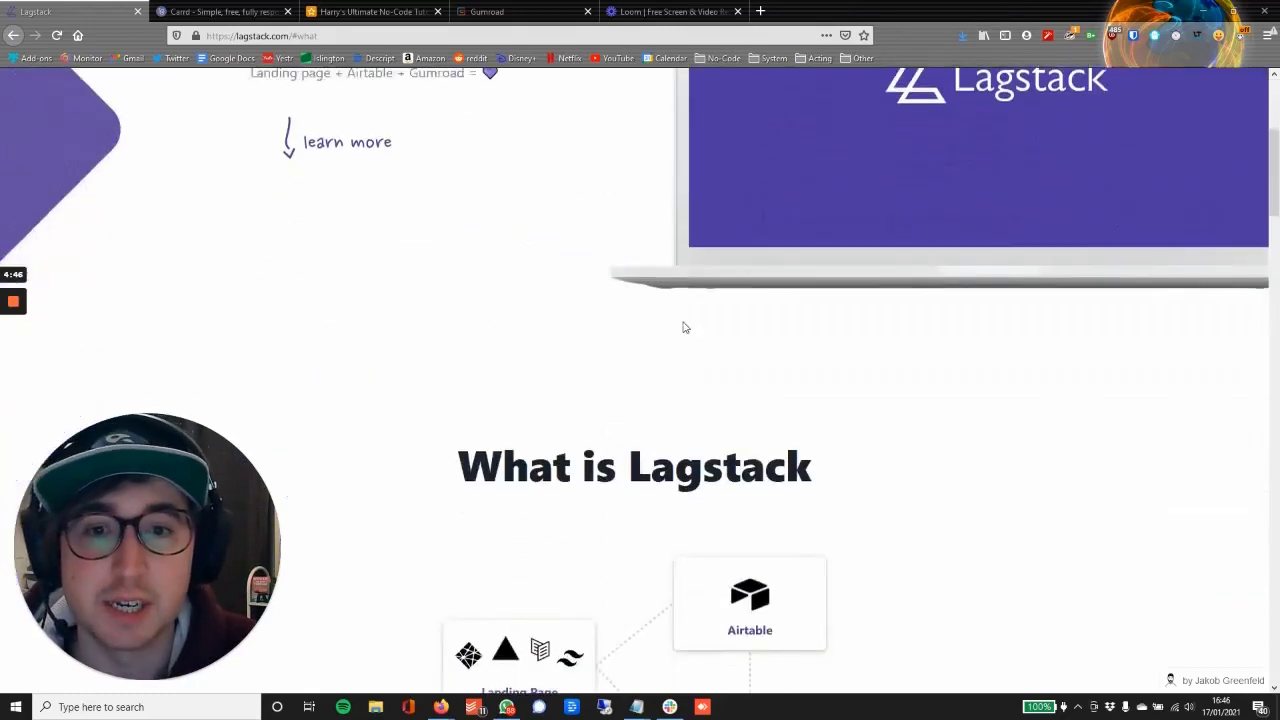
pyautogui.scroll(3, 684, 327)
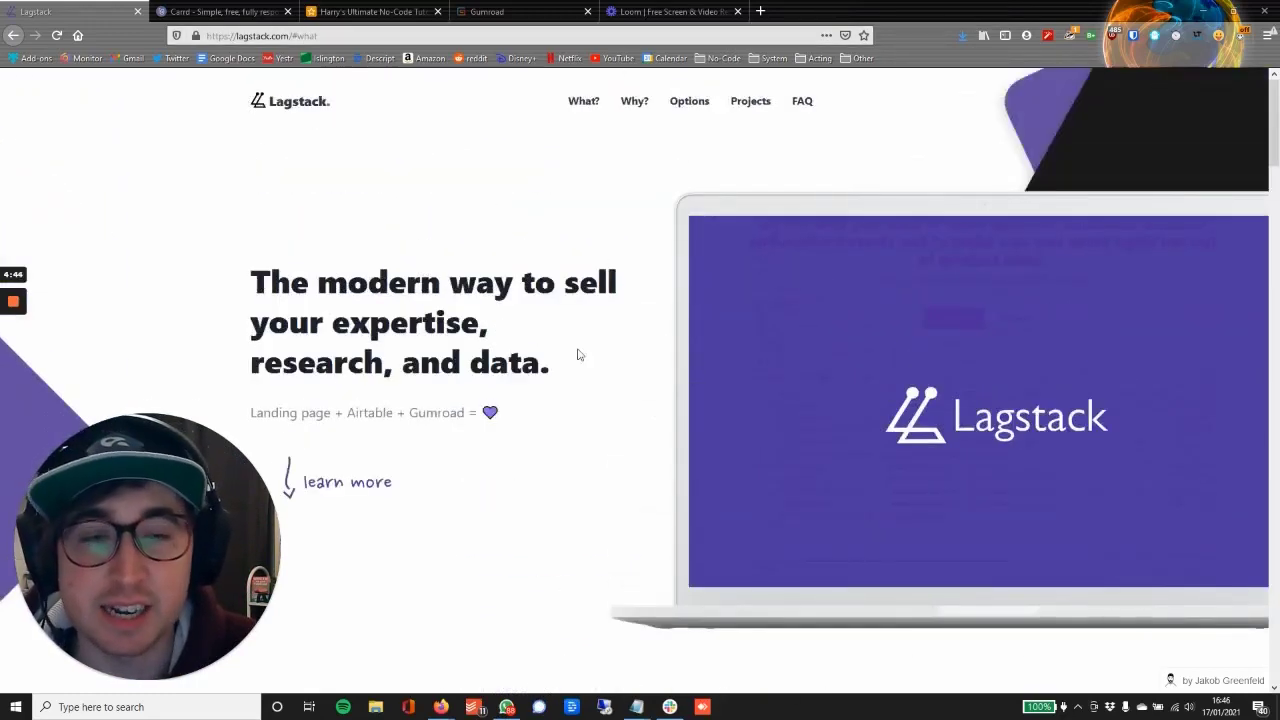
pyautogui.scroll(-1, 262, 390)
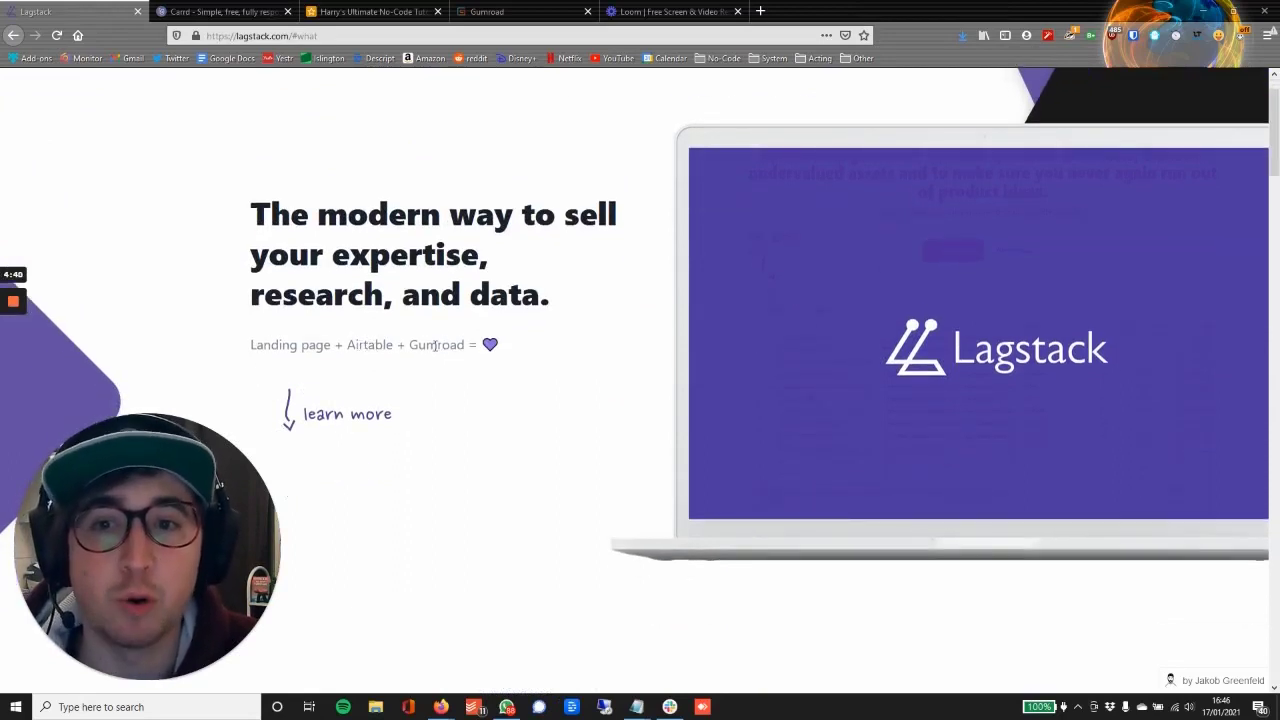
pyautogui.scroll(1, 595, 504)
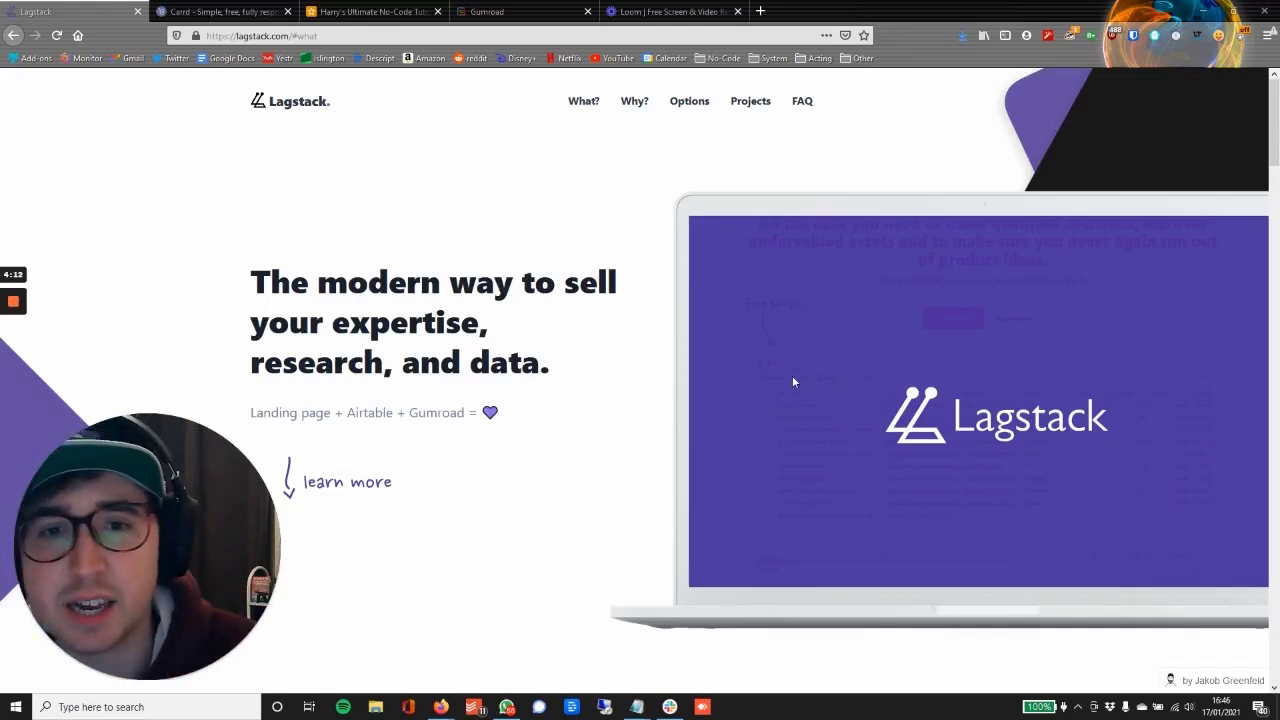
pyautogui.scroll(-20, 808, 370)
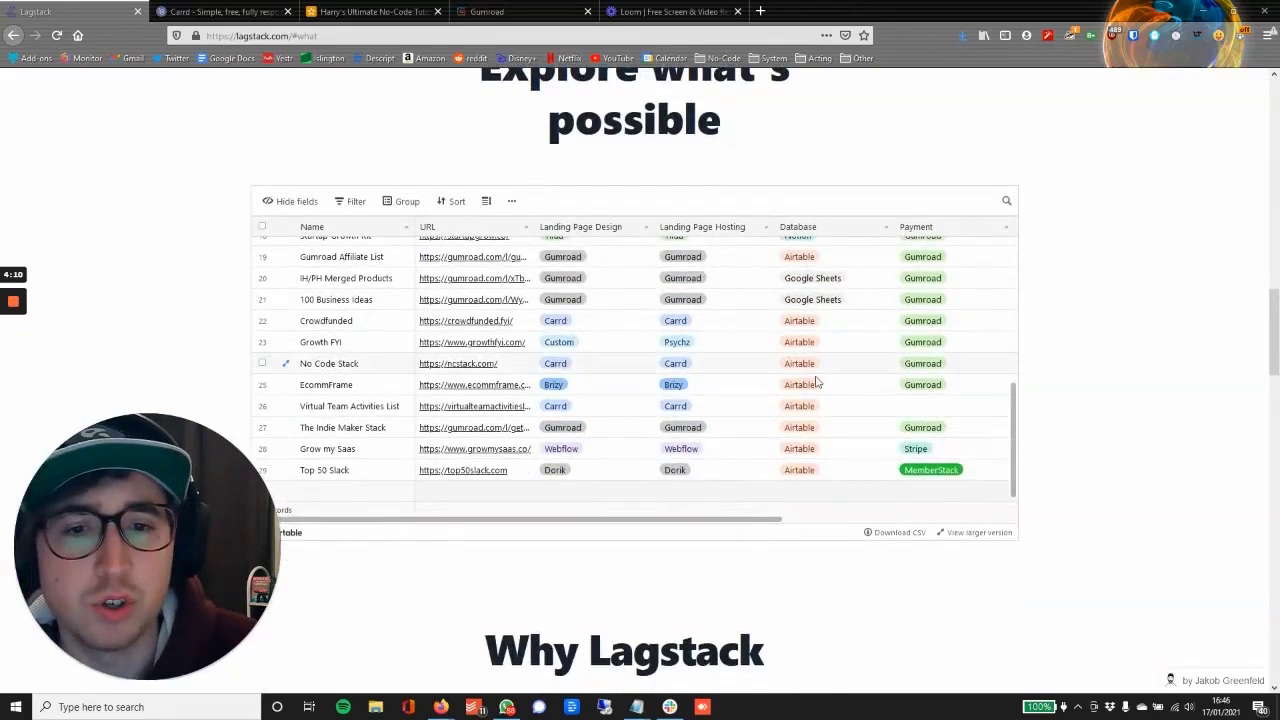
pyautogui.moveTo(1271, 339); pyautogui.dragTo(1272, 425)
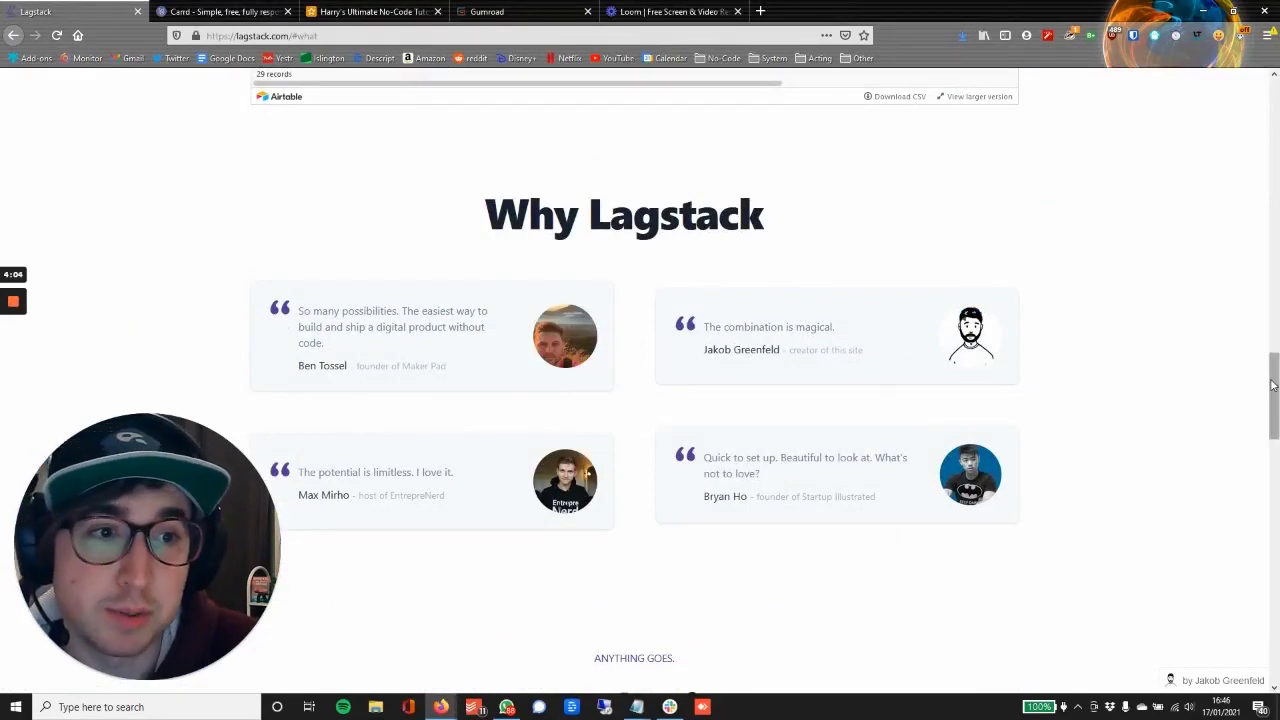
pyautogui.moveTo(1272, 385); pyautogui.dragTo(1276, 212)
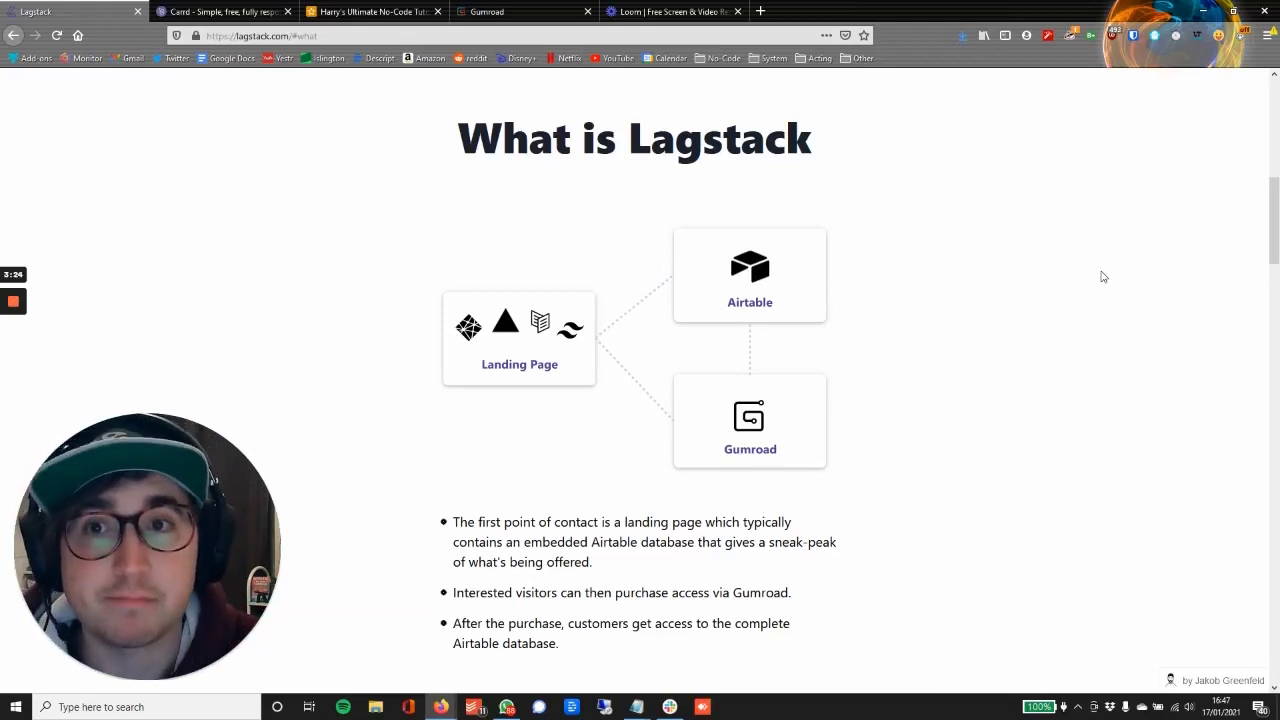
# Step: Switch to the Airtable no-code tutorial database, look through its per-tool tables and open the Complete table
pyautogui.click(374, 18)
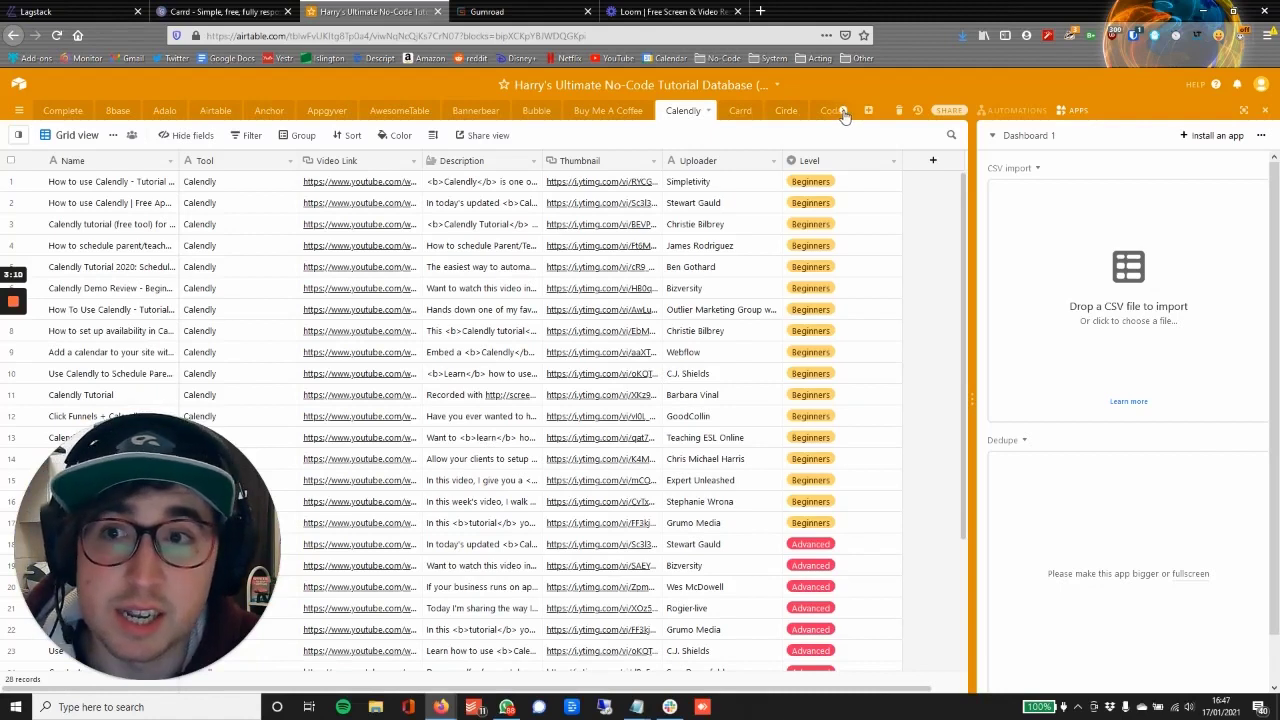
pyautogui.scroll(-5, 845, 115)
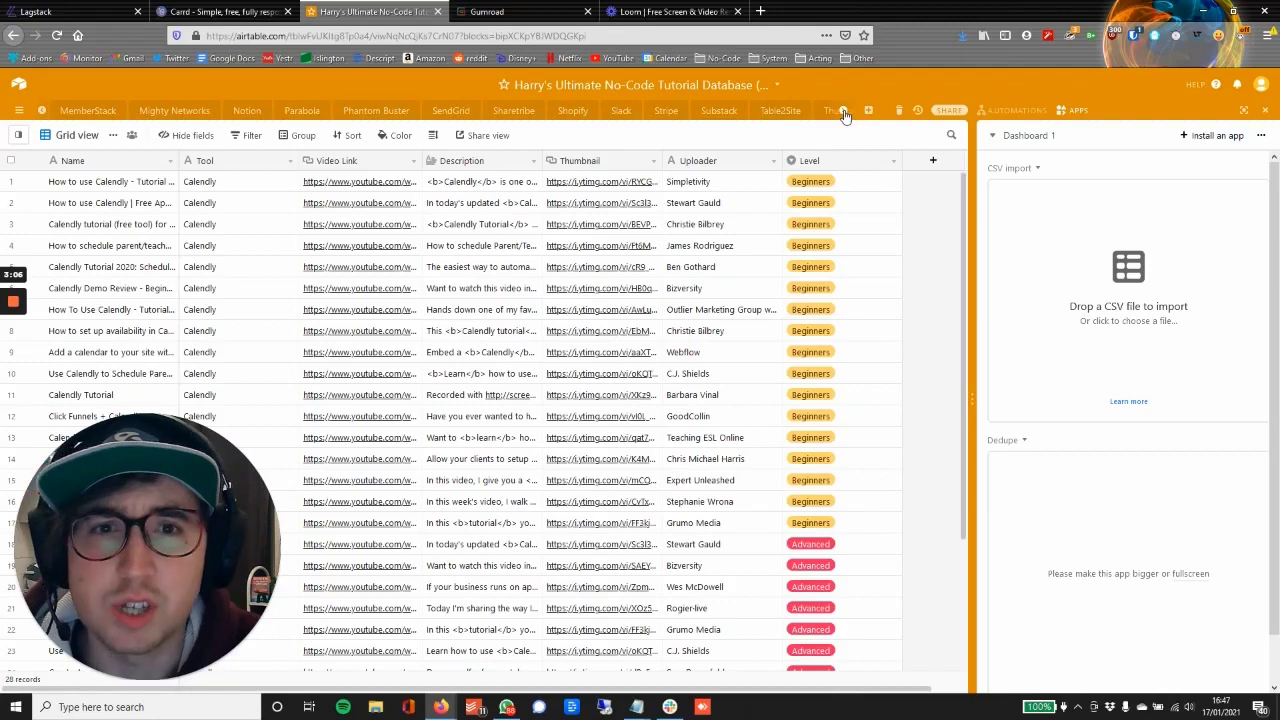
pyautogui.scroll(-4, 845, 115)
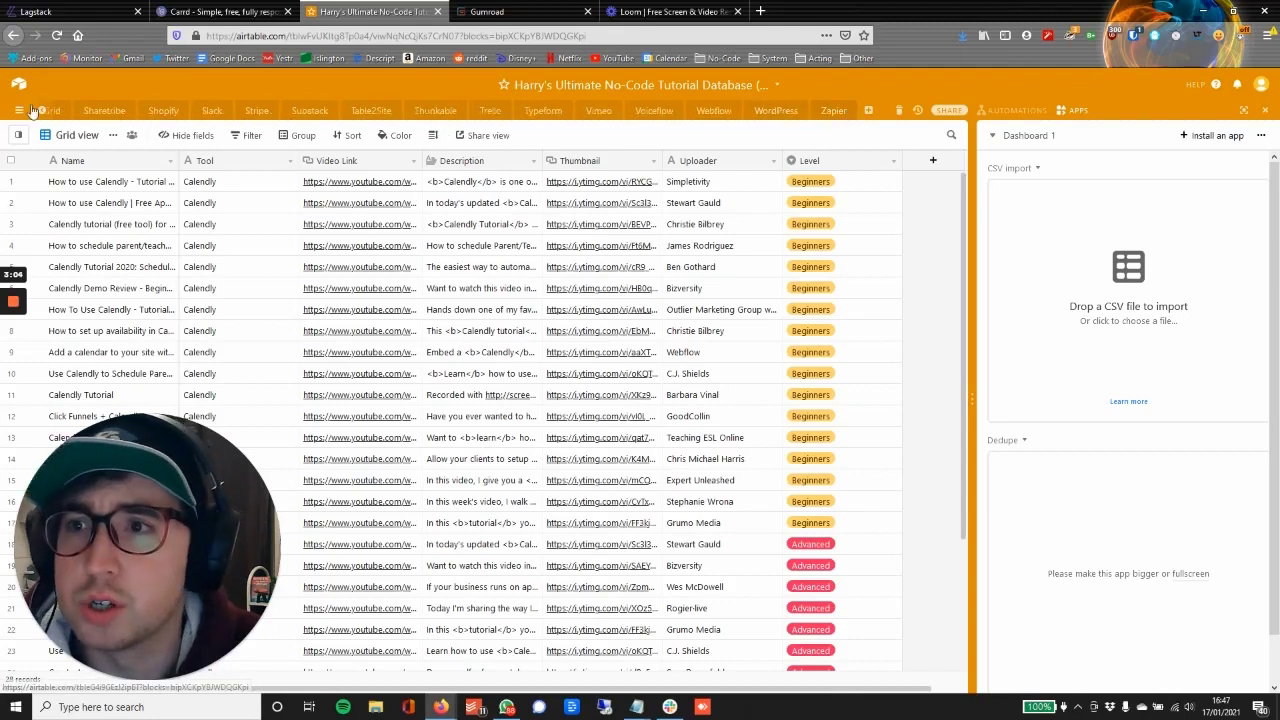
pyautogui.scroll(3, 42, 113)
pyautogui.scroll(5, 43, 114)
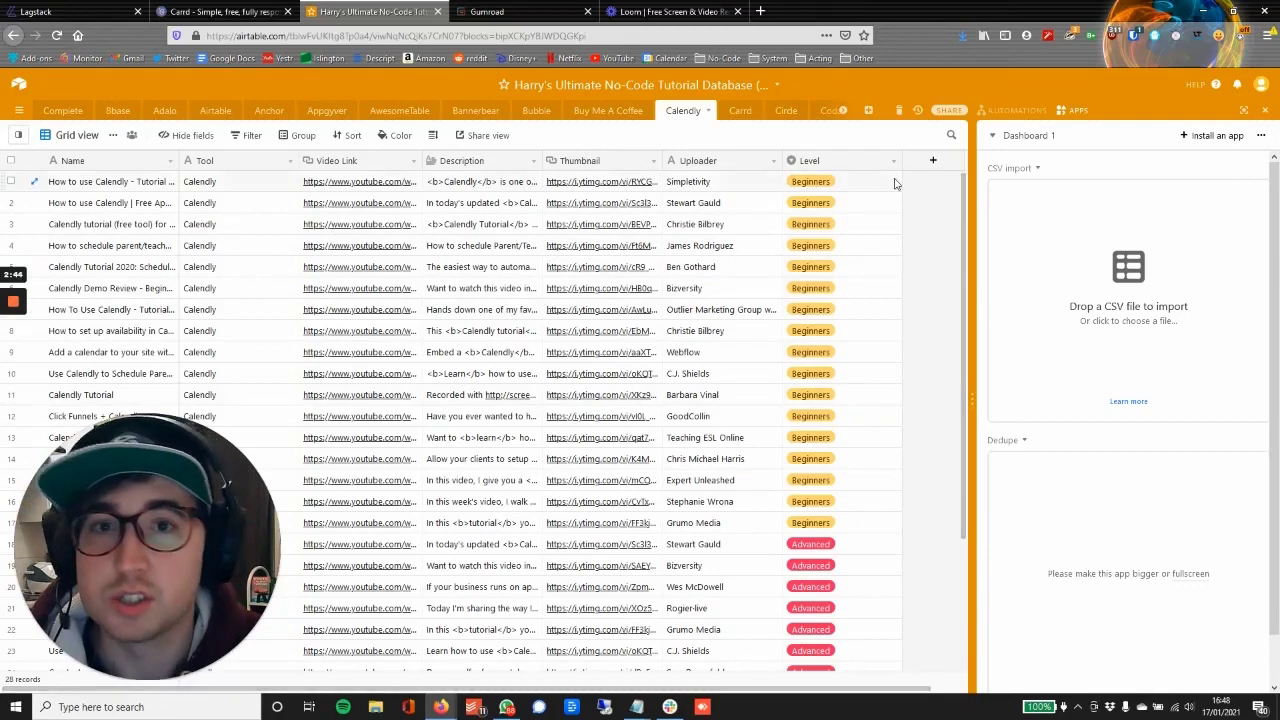
pyautogui.click(64, 111)
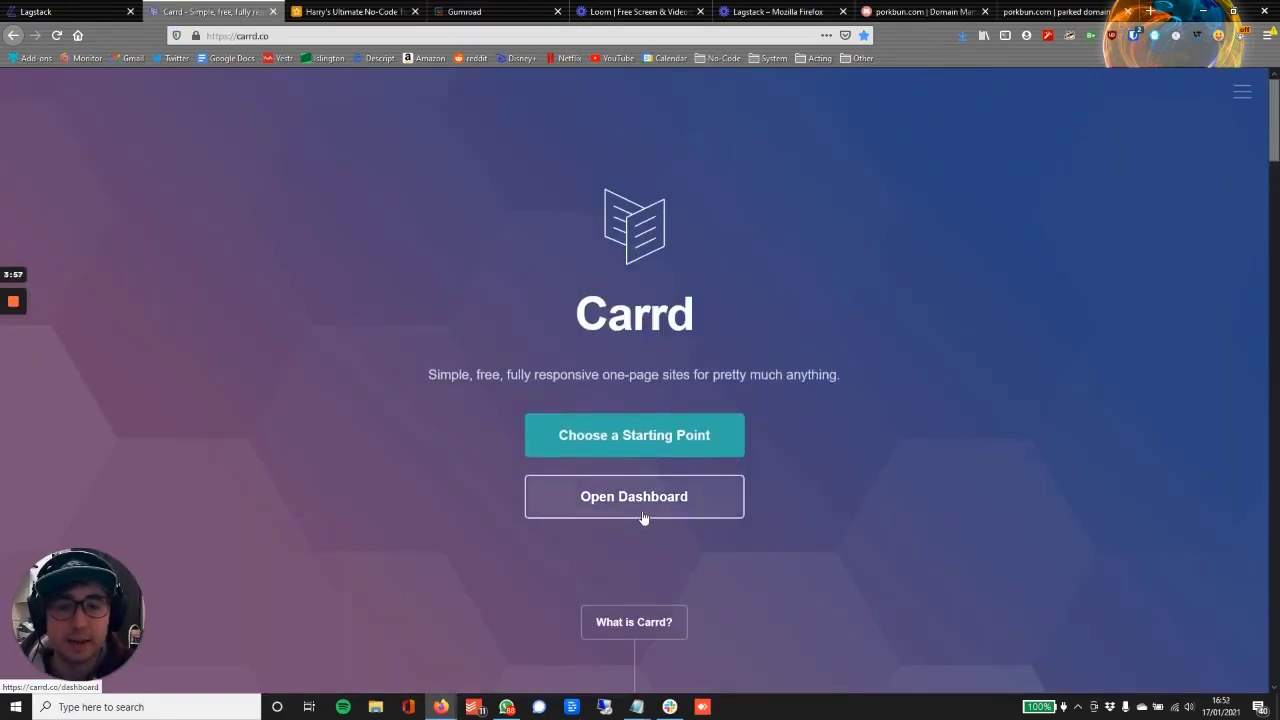
# Step: Open Carrd's starting point gallery and browse the available site templates for a suitable landing page
pyautogui.click(636, 436)
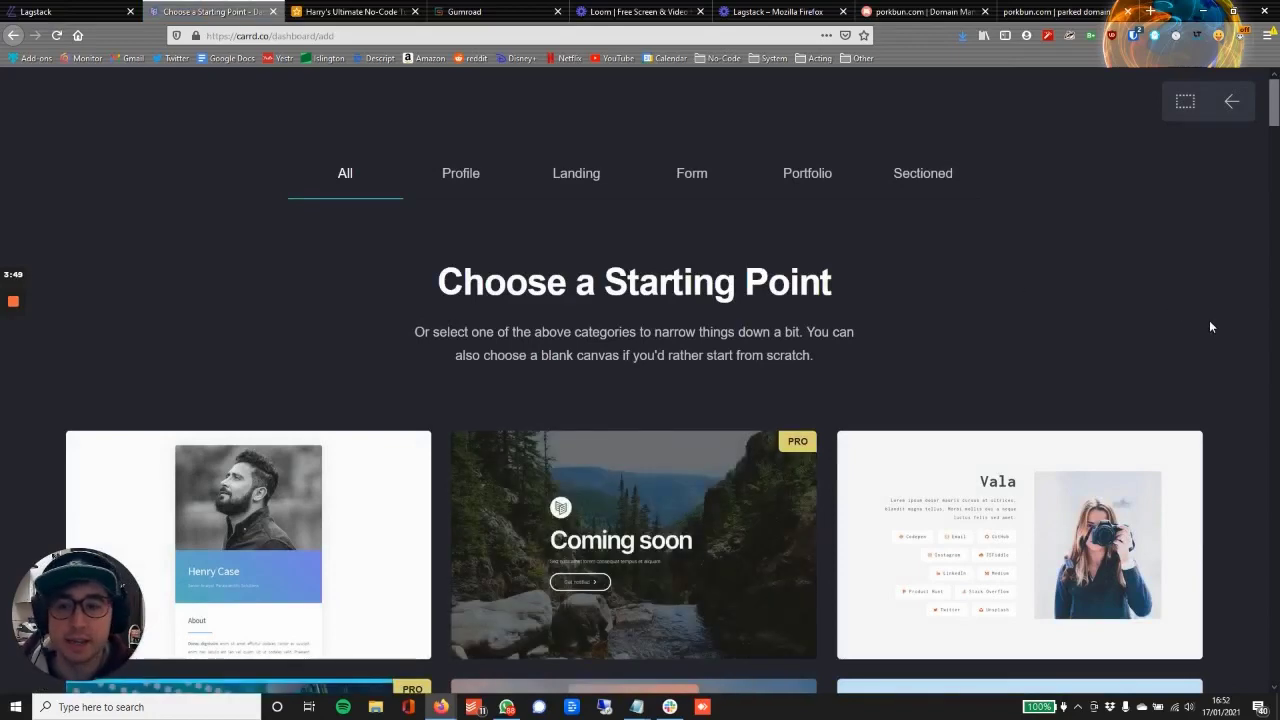
pyautogui.scroll(-5, 1207, 325)
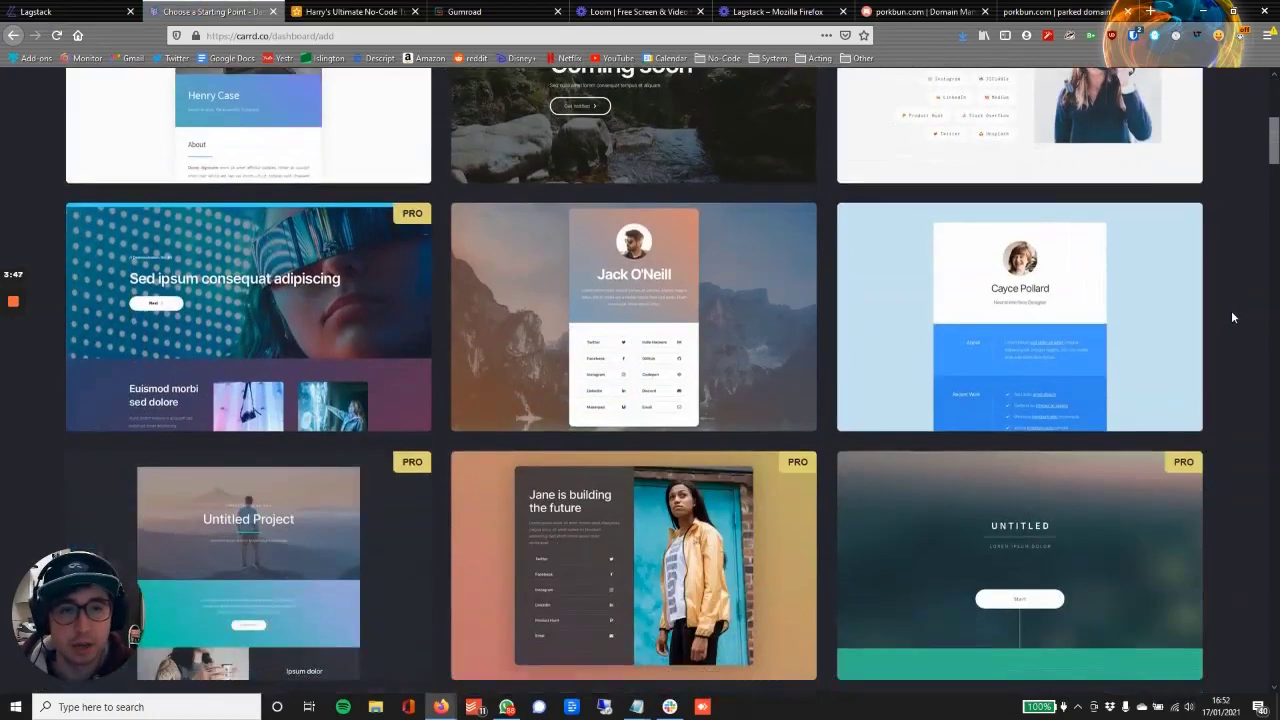
pyautogui.scroll(-5, 1232, 314)
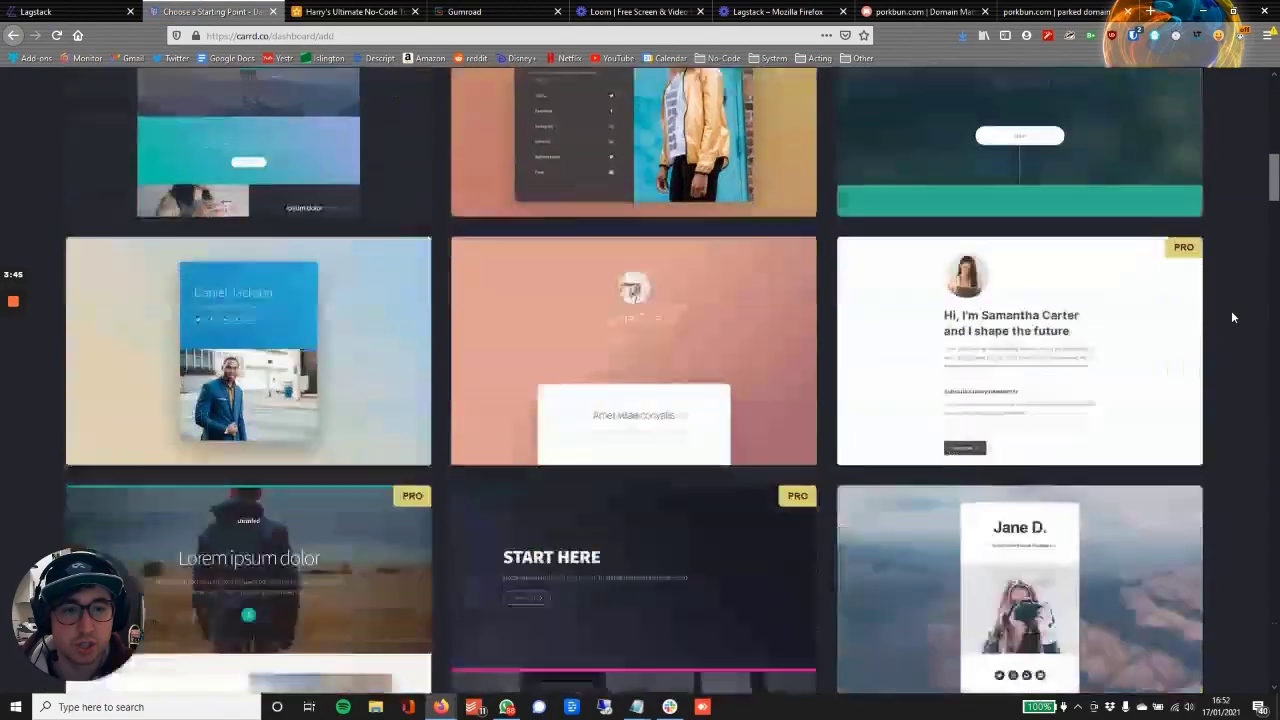
pyautogui.scroll(-3, 1232, 317)
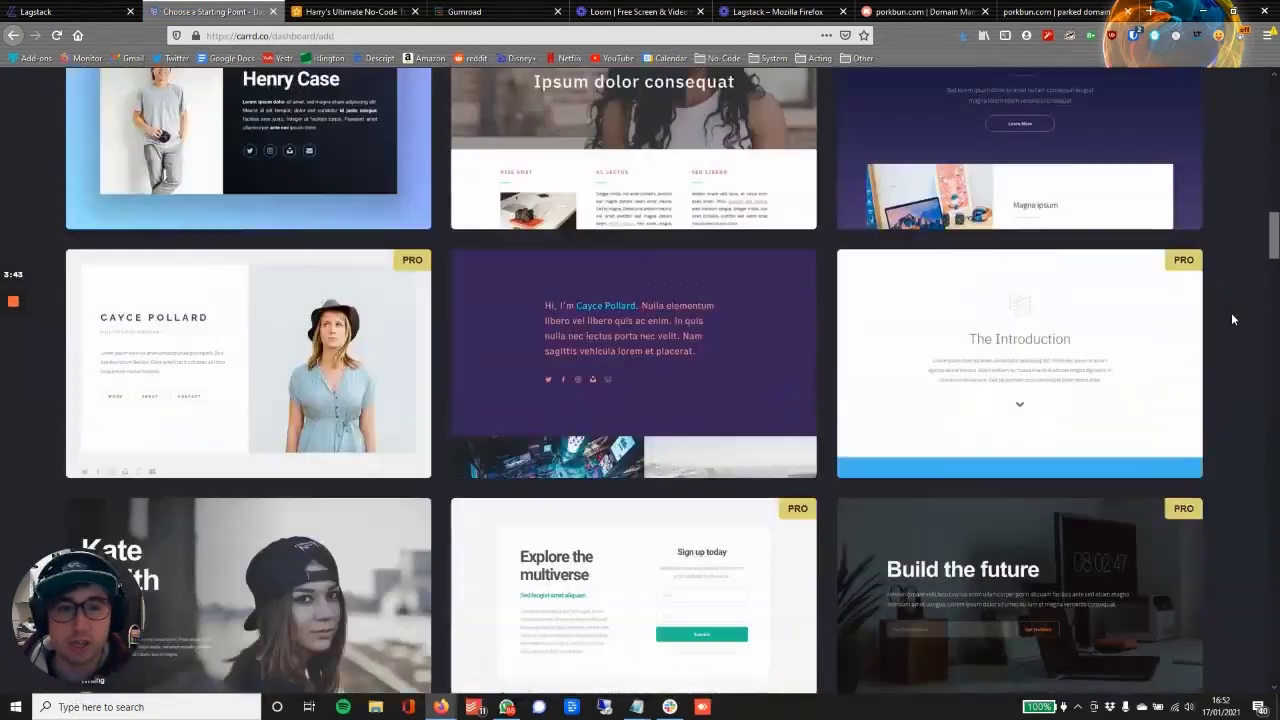
pyautogui.scroll(-10, 1233, 318)
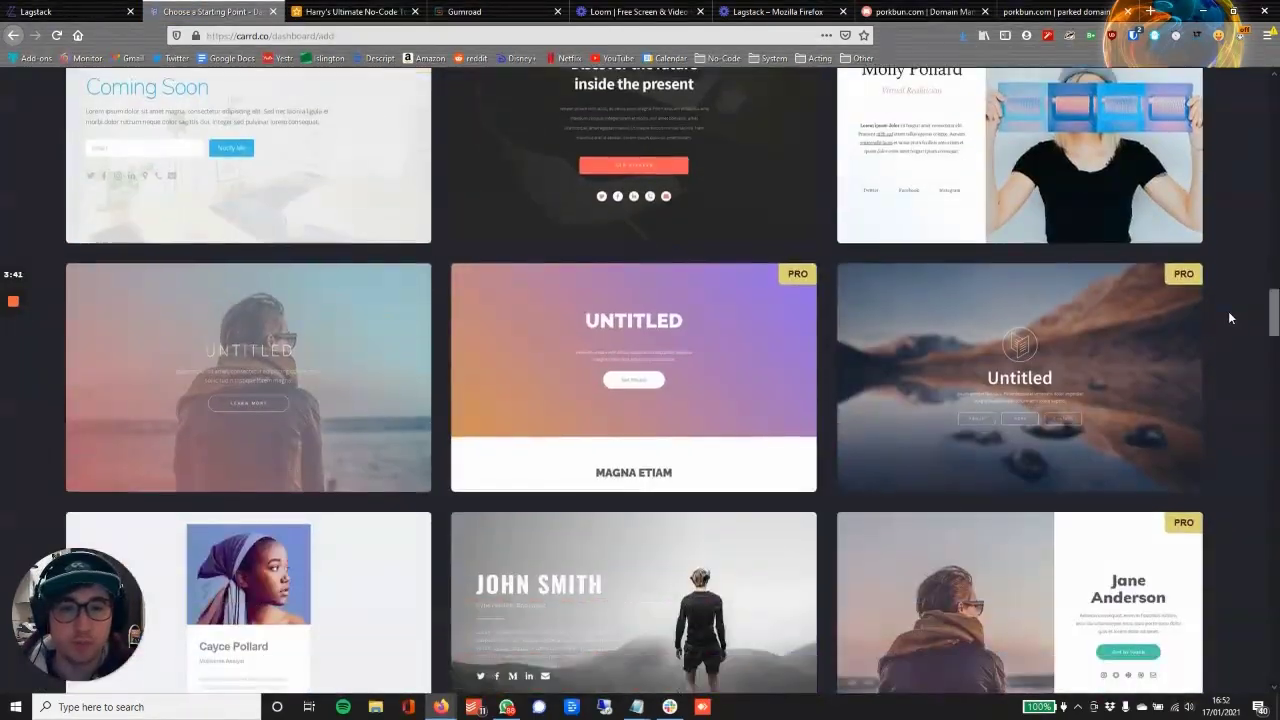
pyautogui.scroll(-7, 1230, 318)
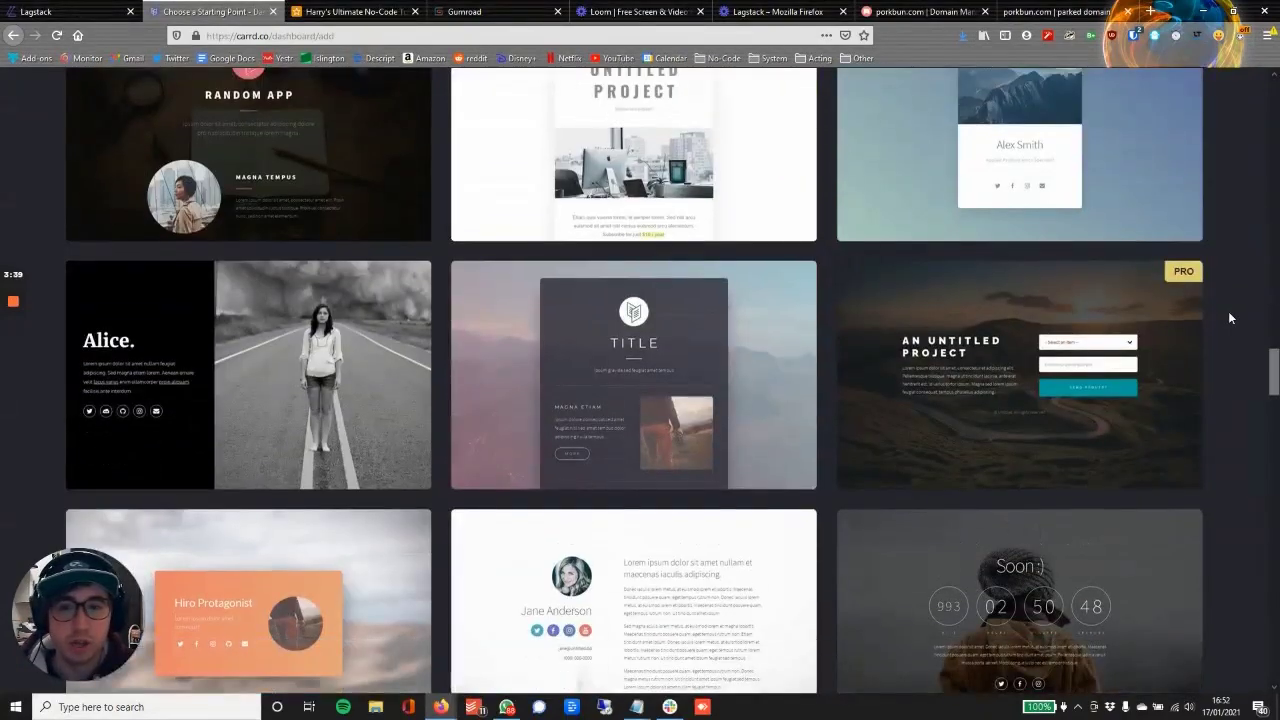
pyautogui.scroll(-1, 1230, 318)
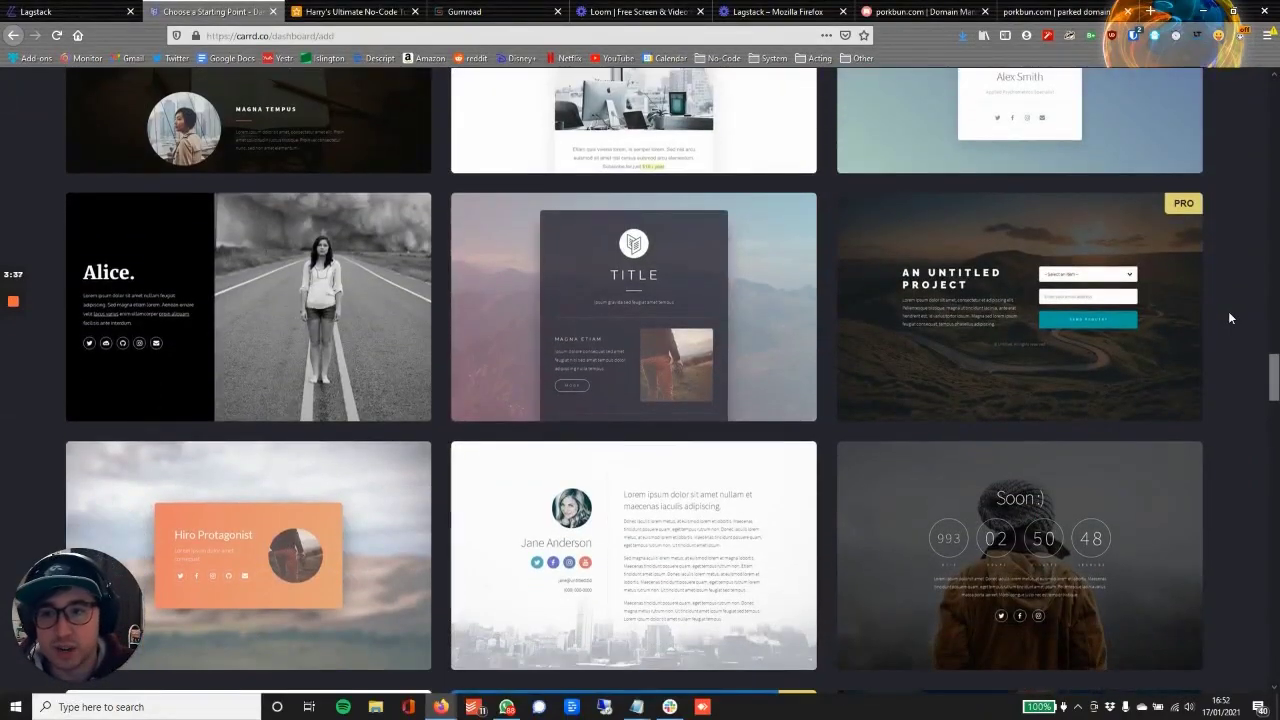
pyautogui.scroll(-3, 1230, 318)
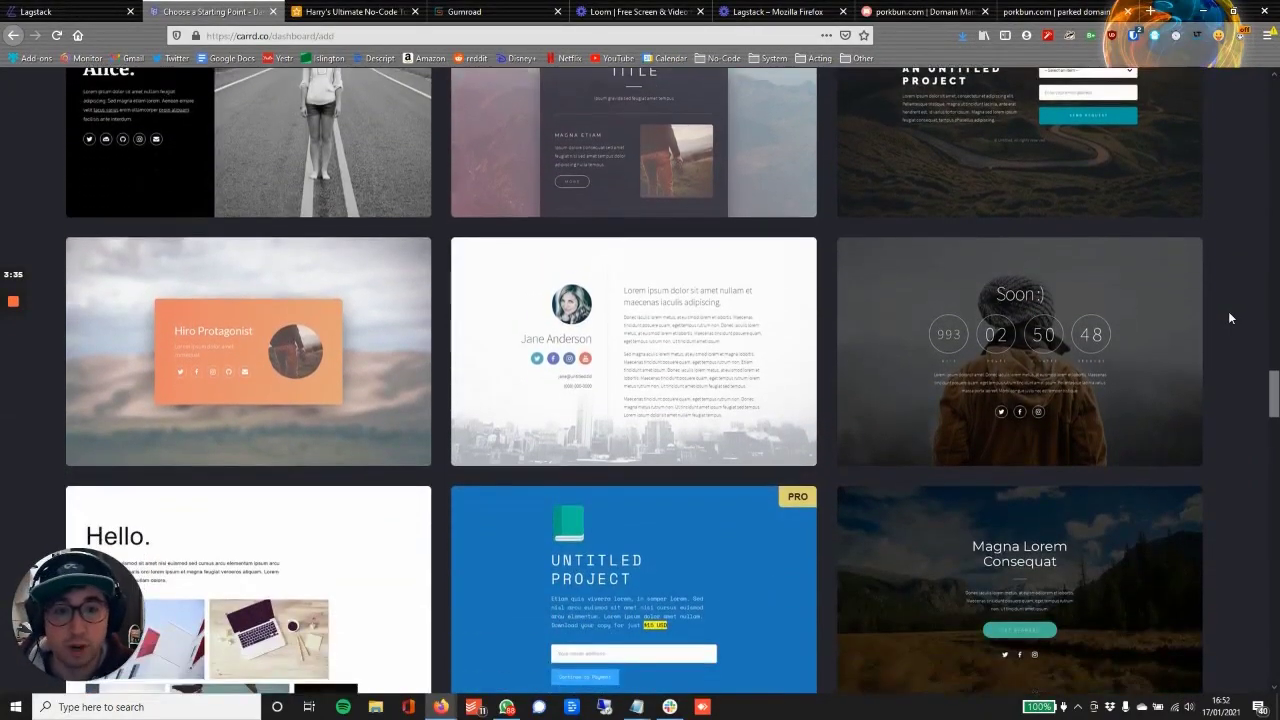
pyautogui.scroll(-3, 1230, 318)
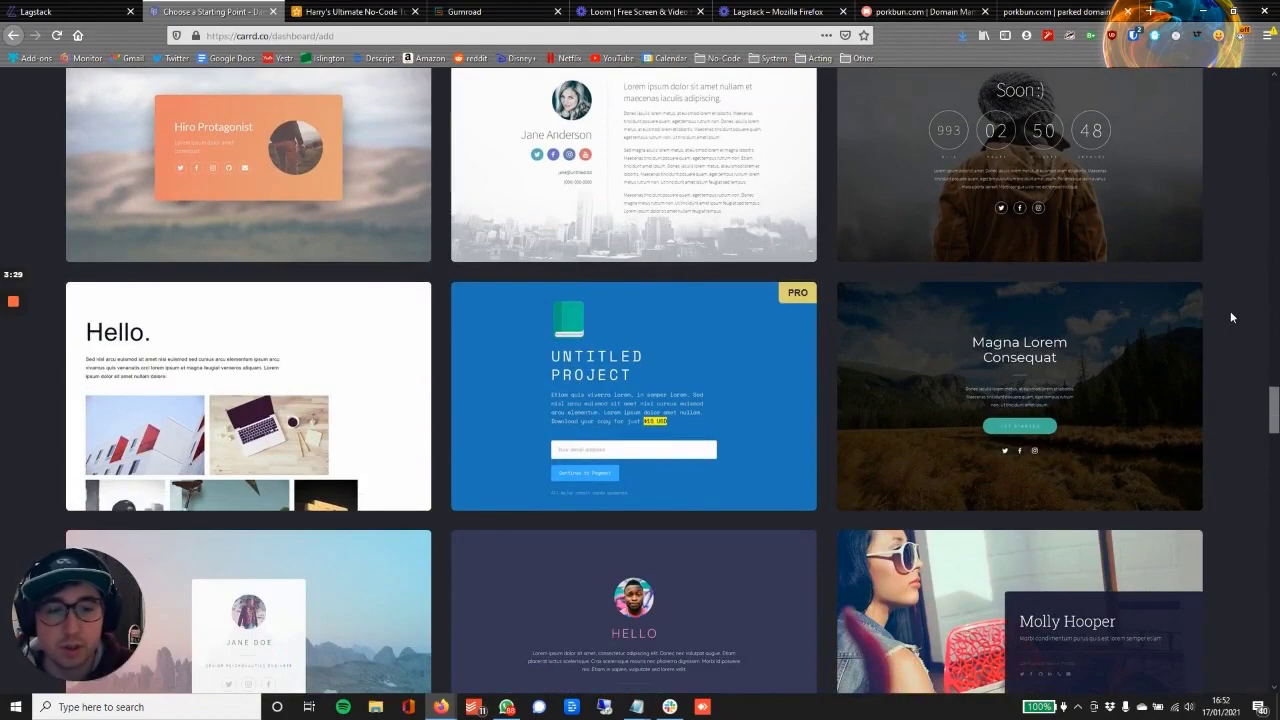
pyautogui.scroll(-10, 1225, 320)
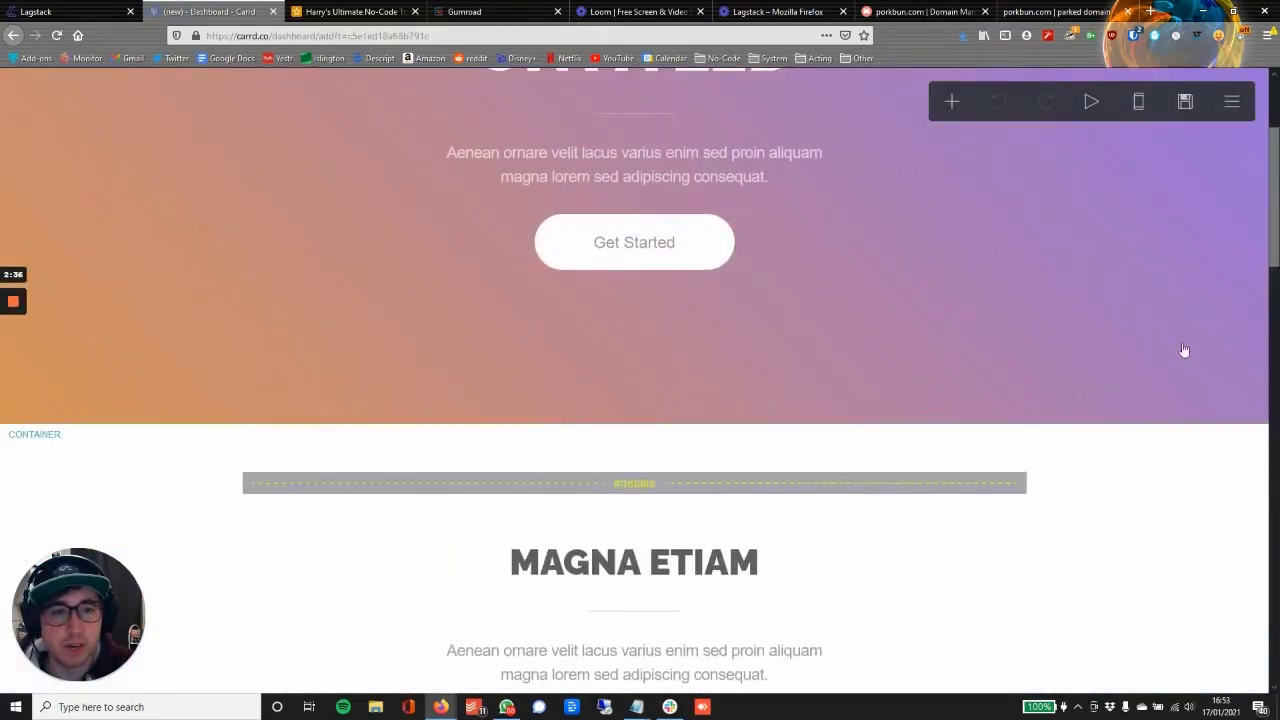
# Step: Replace the Untitled heading in the template's hero section with "No-Code Tuts"
pyautogui.moveTo(1274, 233); pyautogui.dragTo(1271, 190)
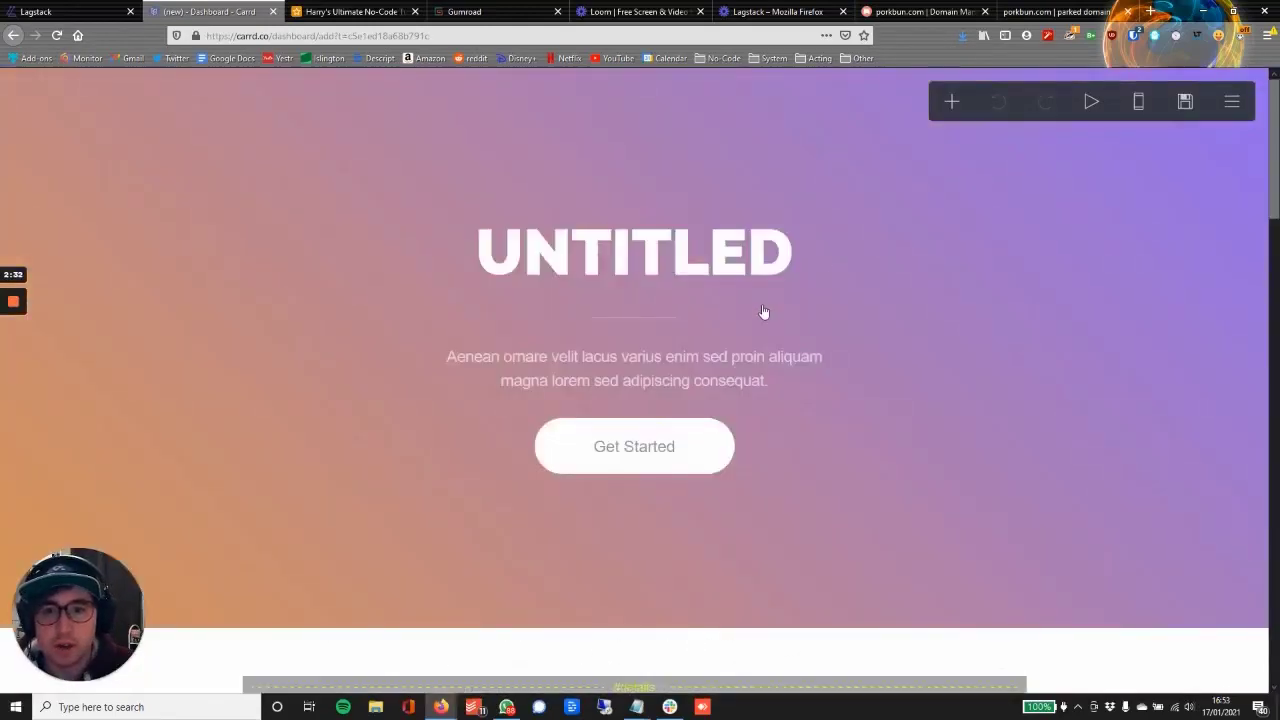
pyautogui.click(703, 245)
pyautogui.doubleClick(114, 223)
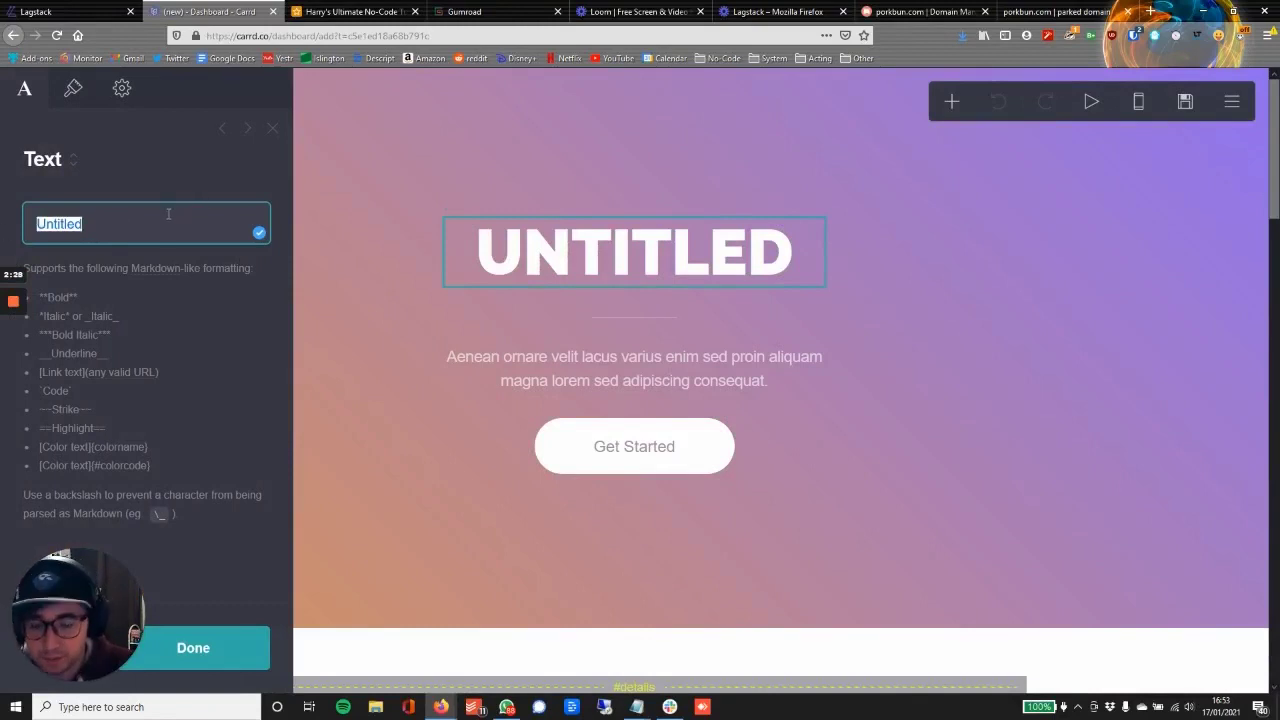
pyautogui.write('No-Code ')
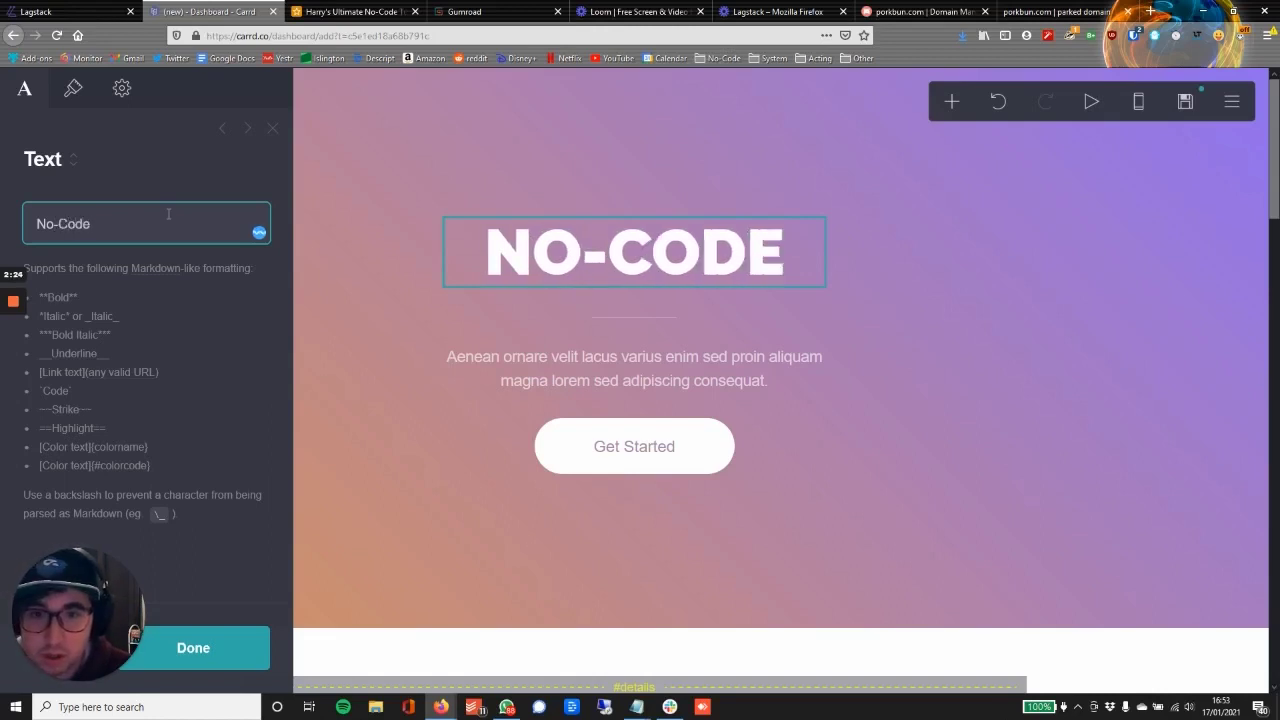
pyautogui.write('Tuts')
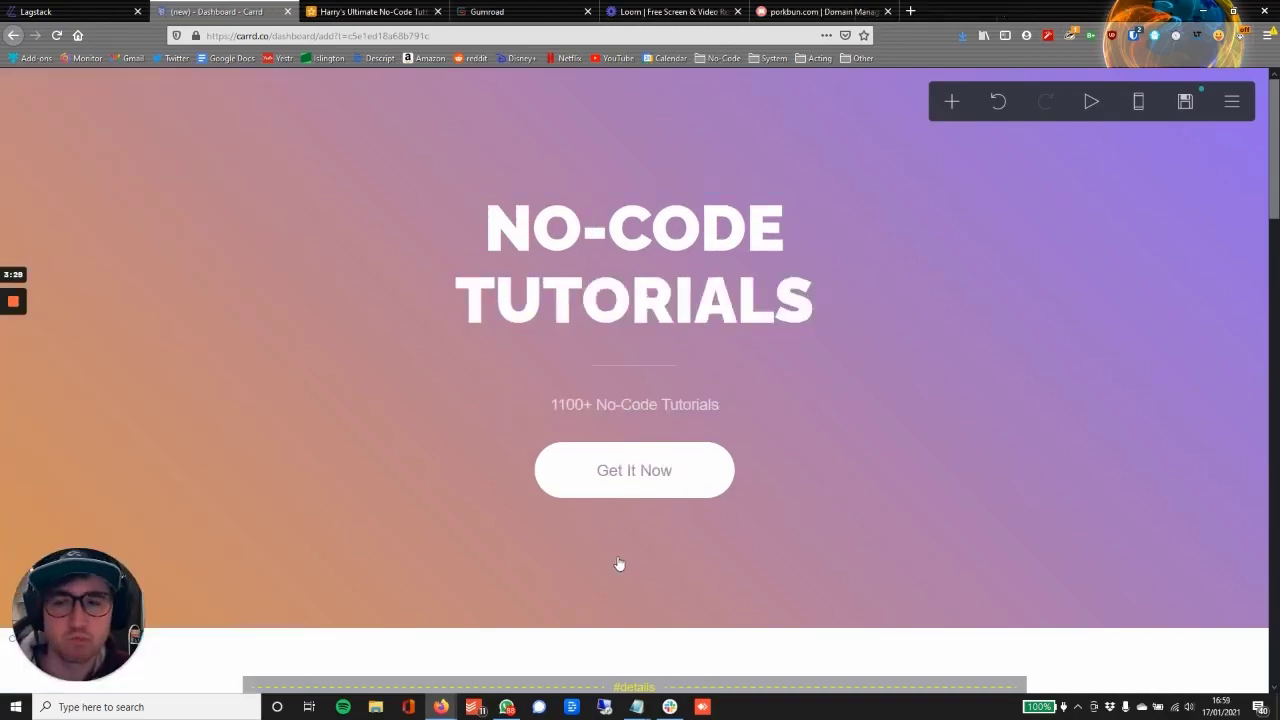
# Step: Review the landing page's hero content and check the Learn More button's #details URL and the section it links to
pyautogui.scroll(-15, 620, 563)
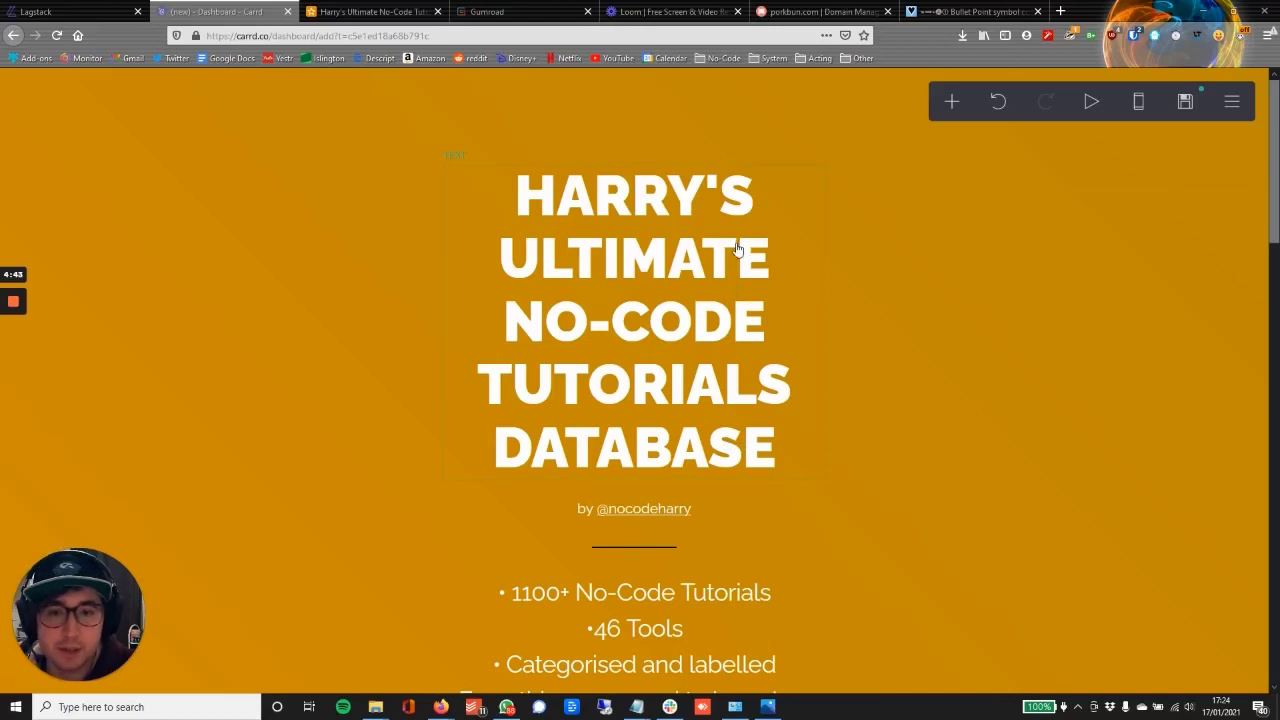
pyautogui.scroll(-1, 745, 258)
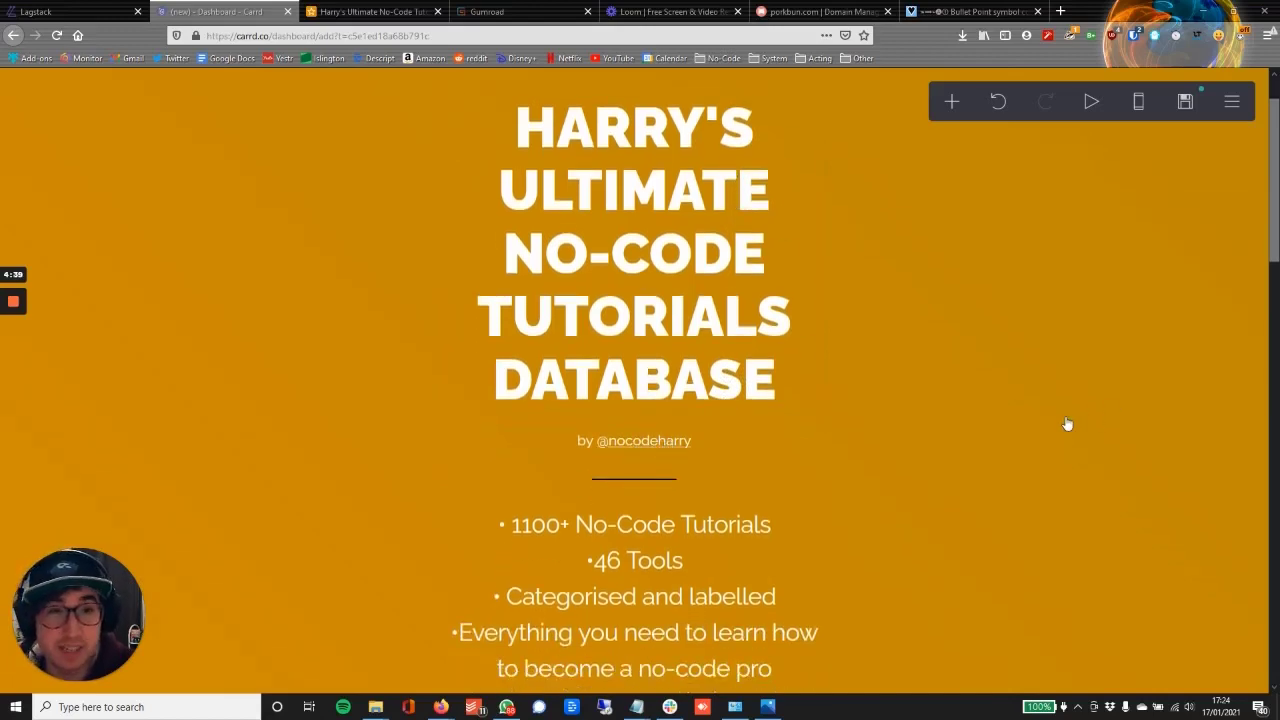
pyautogui.scroll(1, 950, 427)
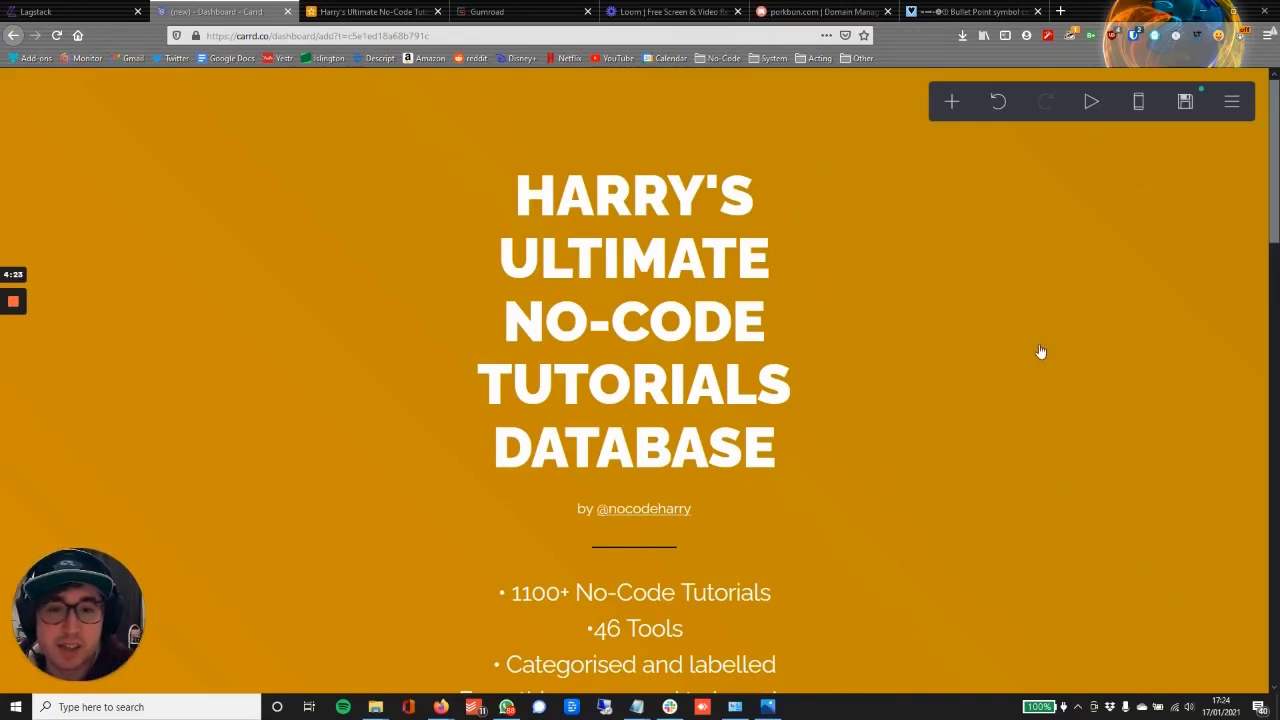
pyautogui.scroll(-3, 739, 455)
pyautogui.scroll(-3, 640, 392)
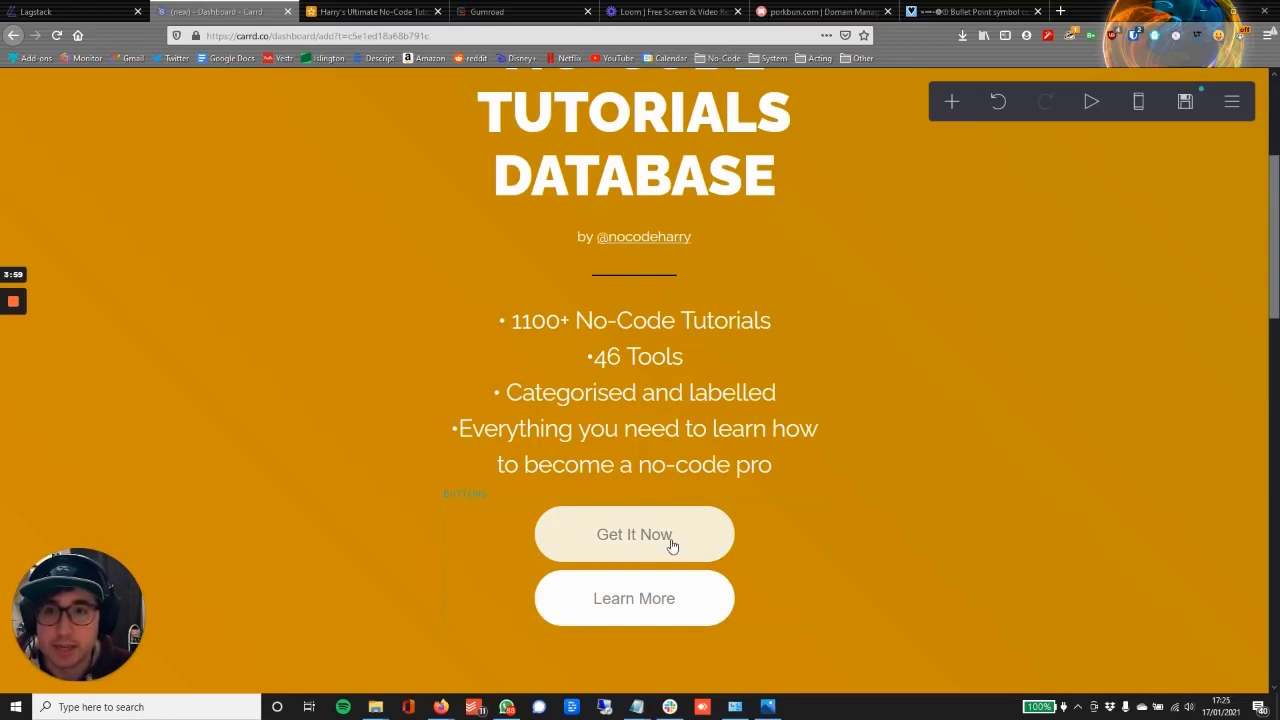
pyautogui.click(658, 610)
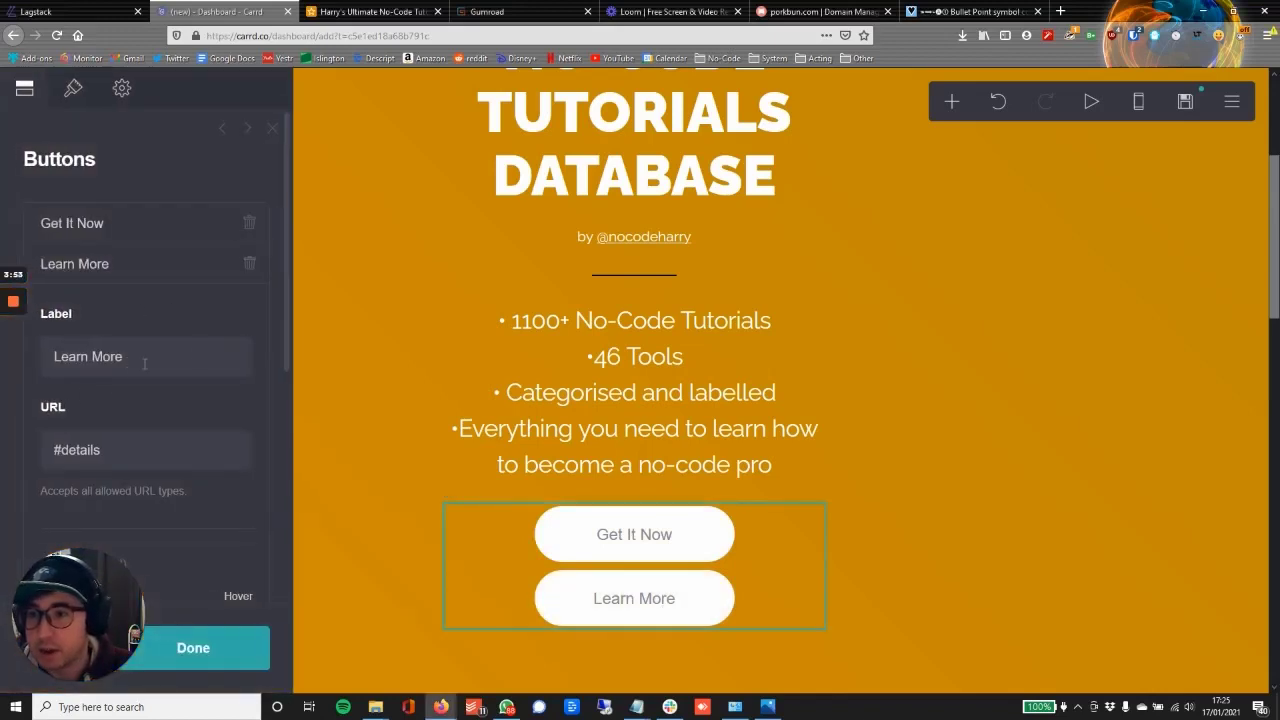
pyautogui.click(648, 598)
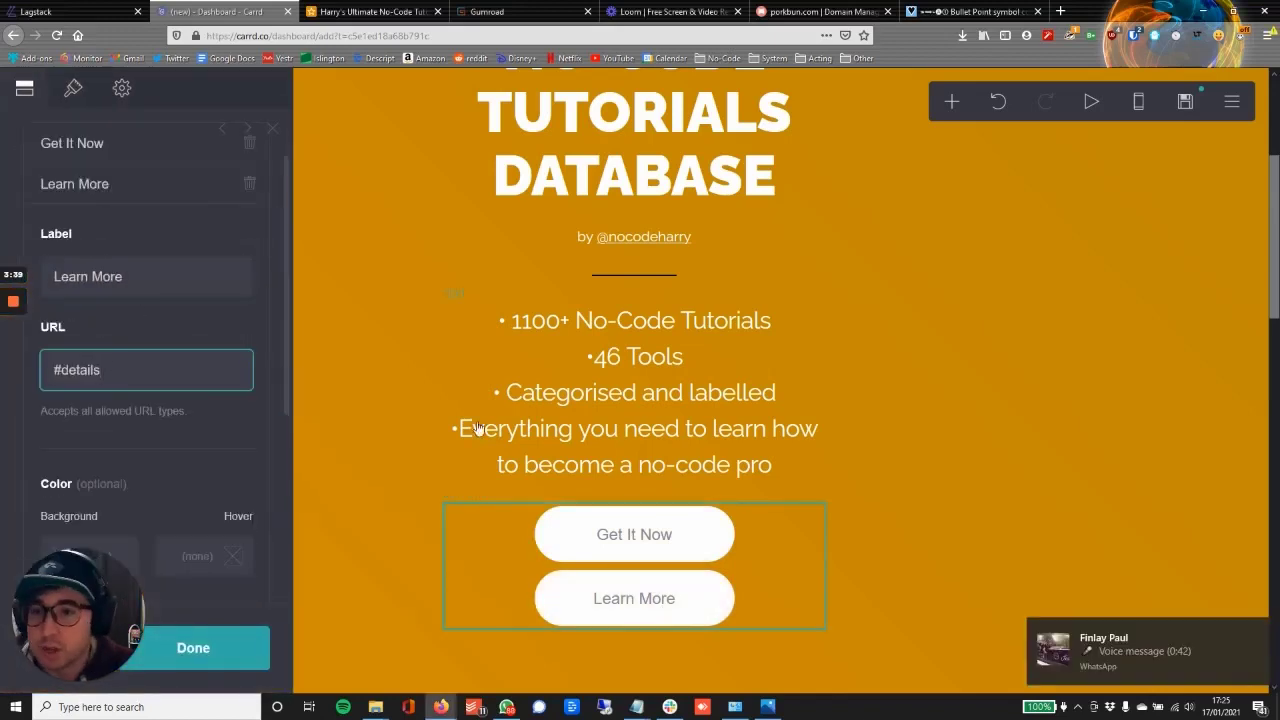
pyautogui.scroll(-4, 632, 449)
pyautogui.click(632, 446)
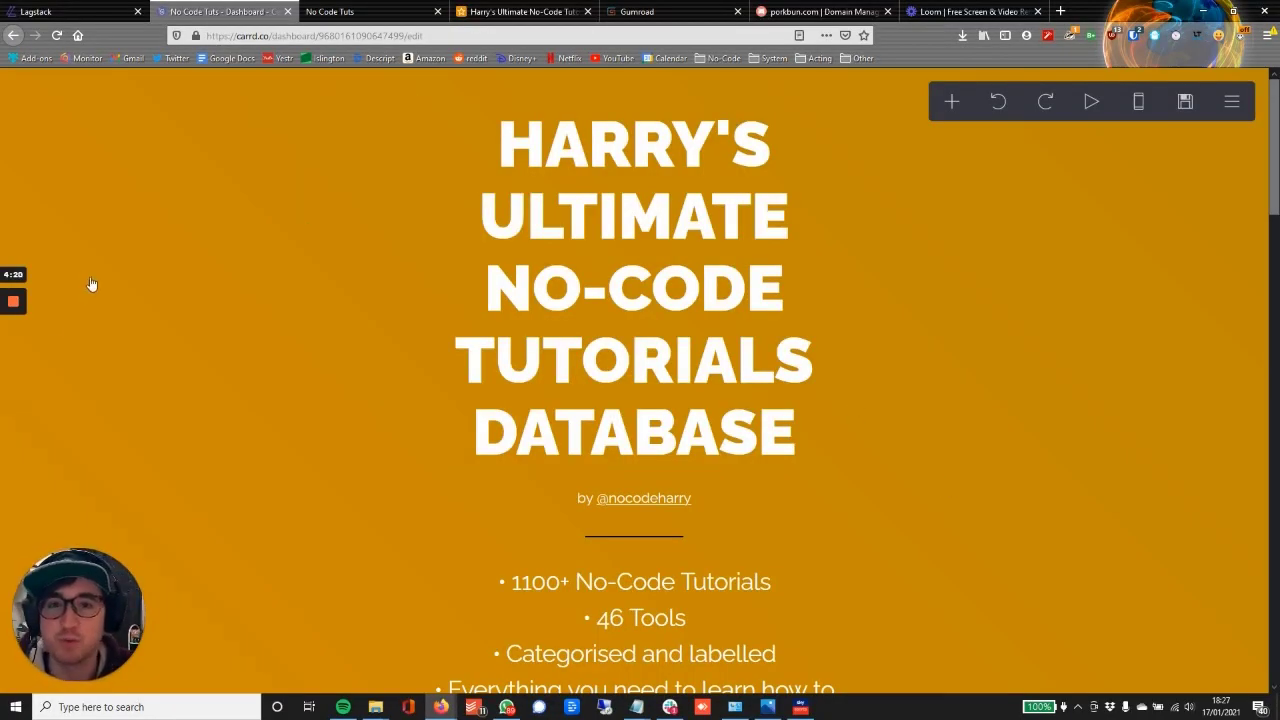
# Step: Review the landing page in the Carrd editor, from the hero bullets and buttons through the What Will I Get section to the Airtable screenshot
pyautogui.scroll(-15, 835, 324)
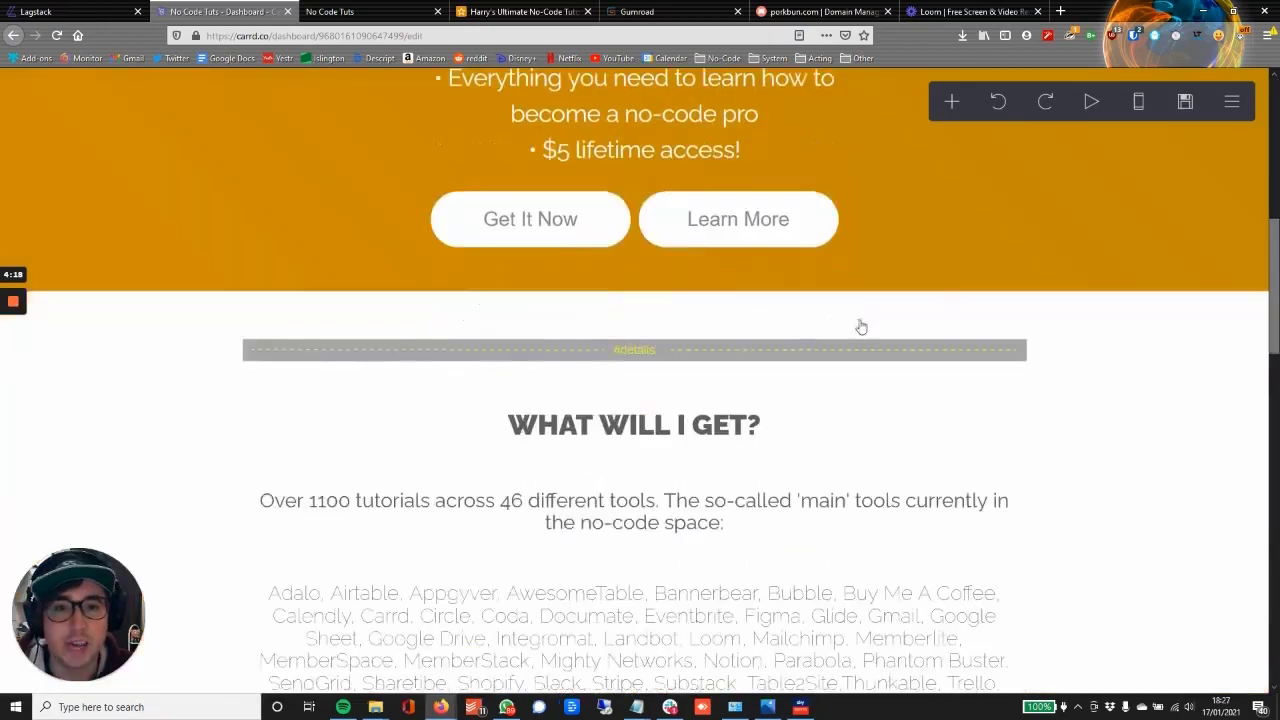
pyautogui.scroll(3, 969, 333)
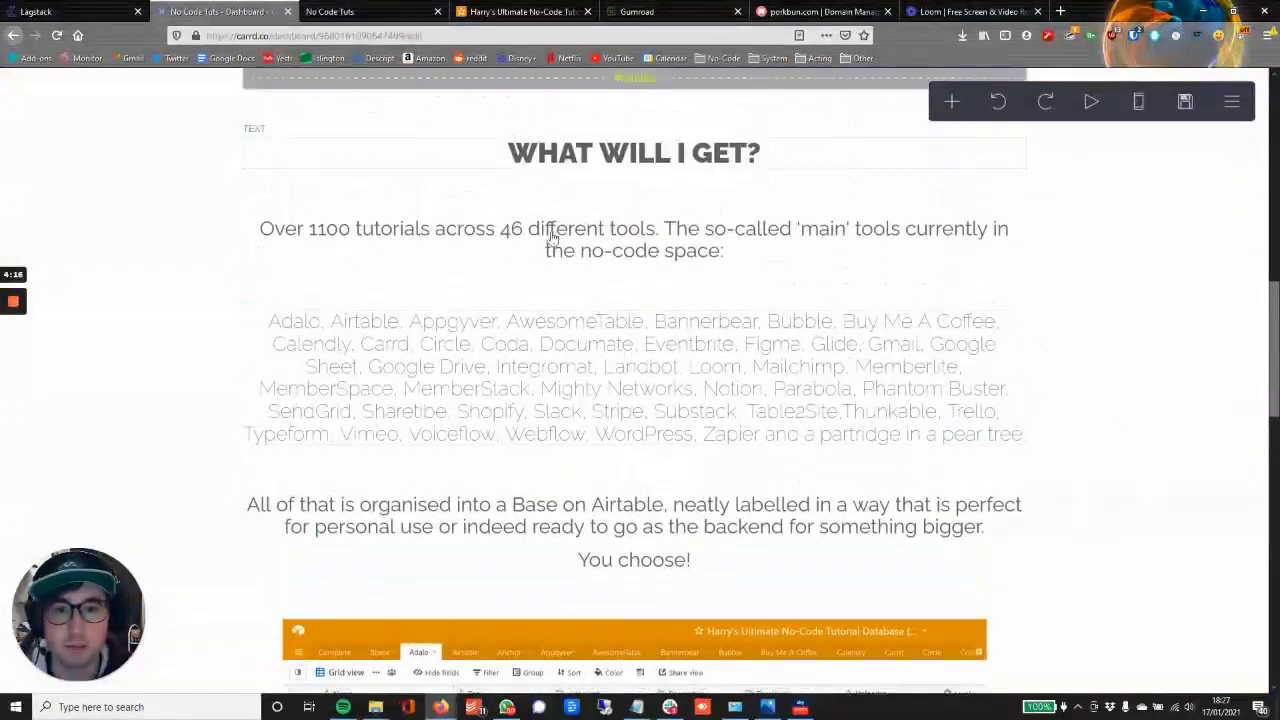
pyautogui.scroll(-5, 1033, 382)
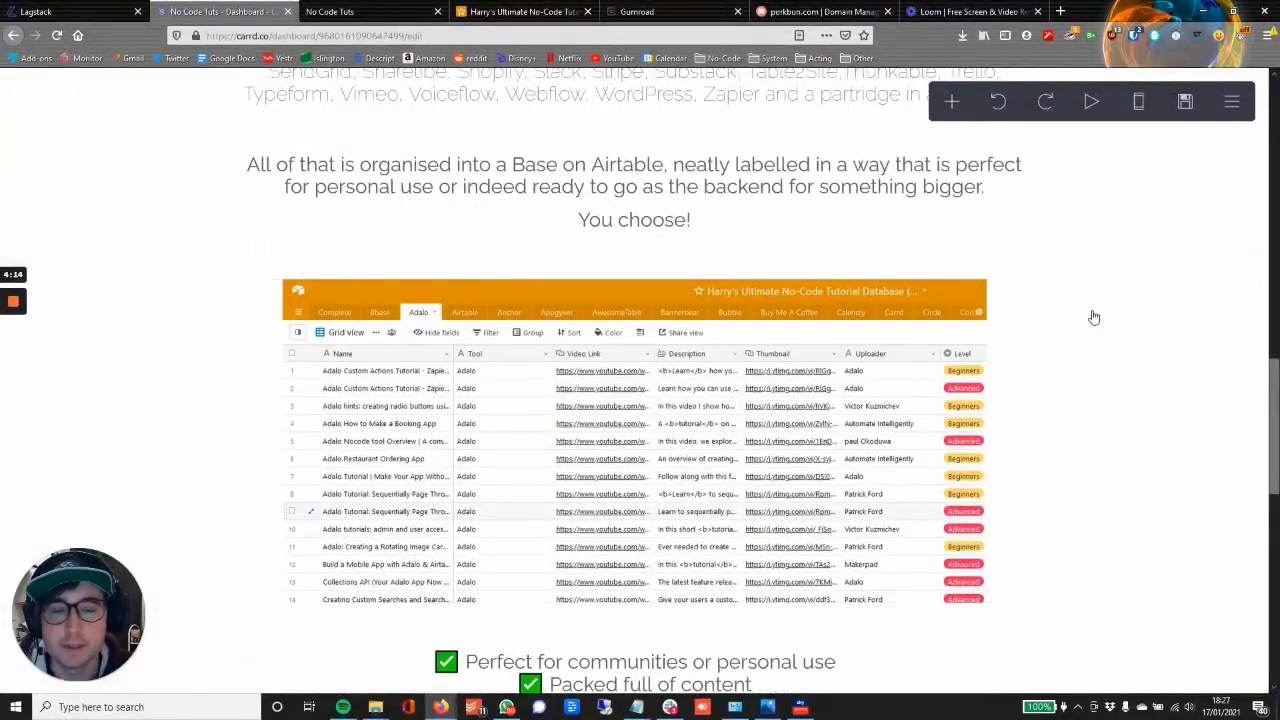
pyautogui.scroll(10, 657, 251)
pyautogui.scroll(4, 803, 194)
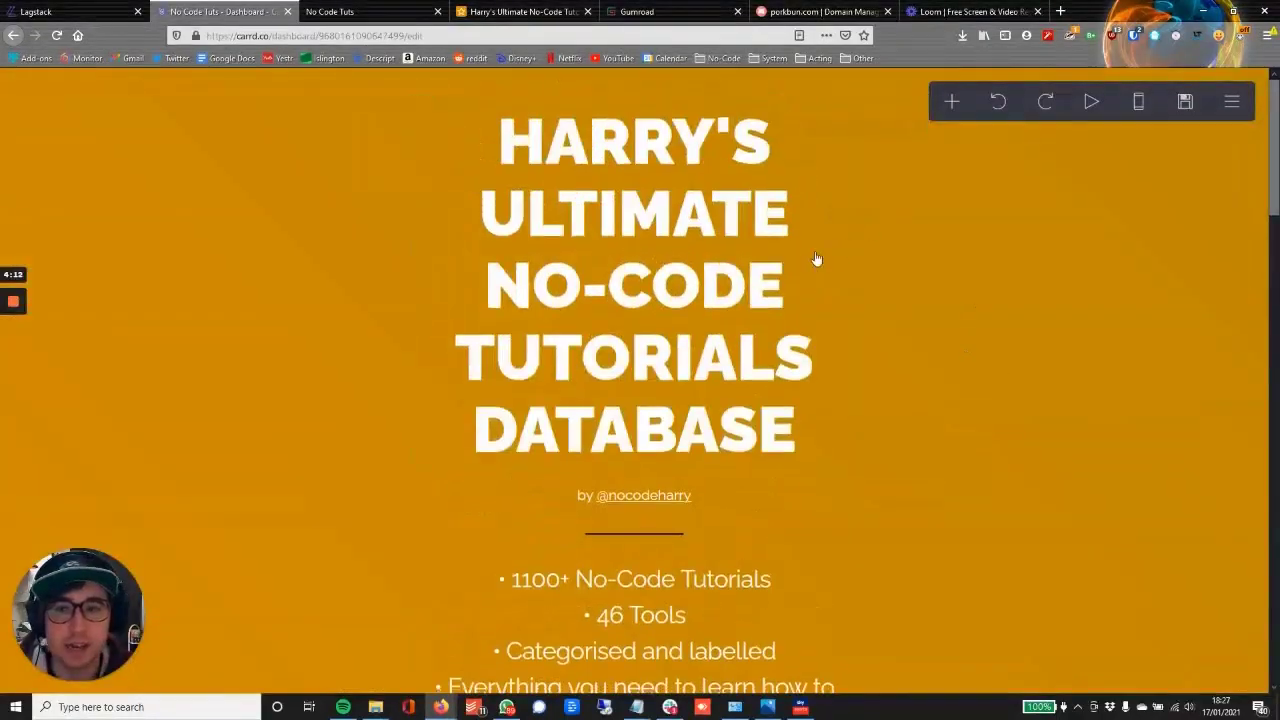
pyautogui.scroll(-12, 817, 260)
pyautogui.scroll(-6, 810, 242)
pyautogui.scroll(15, 815, 235)
pyautogui.scroll(3, 820, 224)
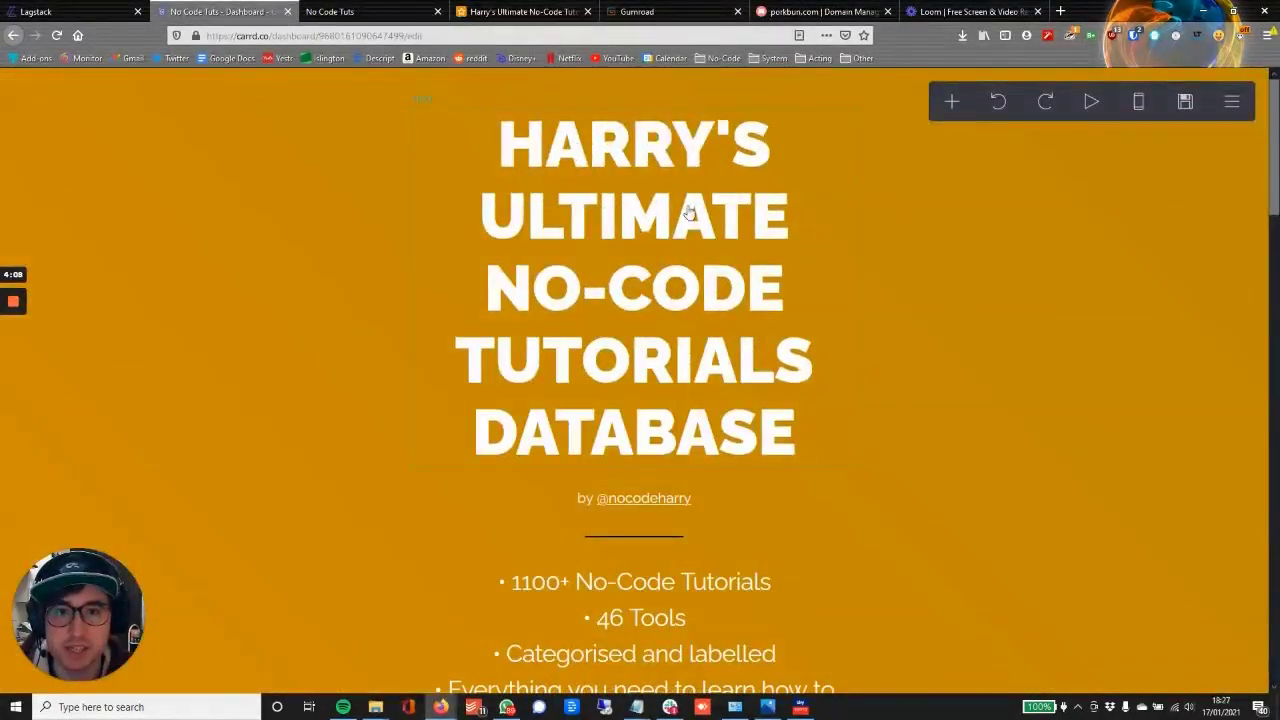
pyautogui.scroll(-3, 697, 205)
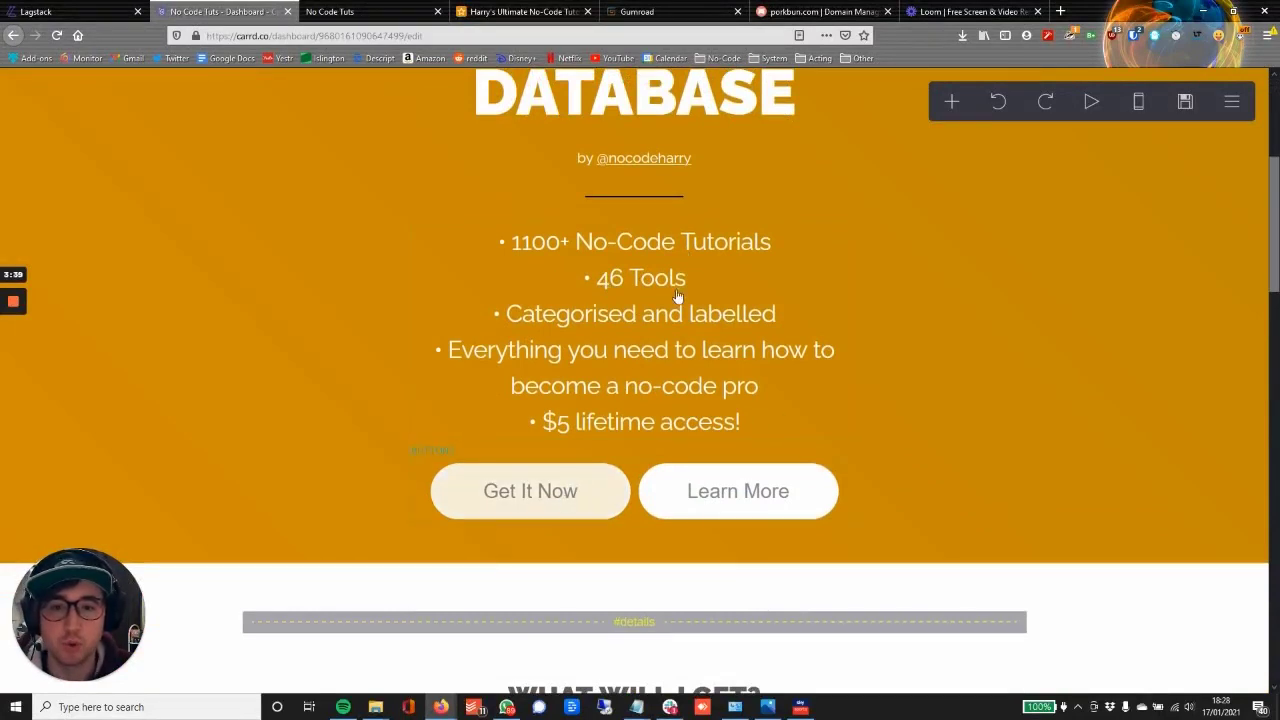
pyautogui.scroll(-2, 638, 540)
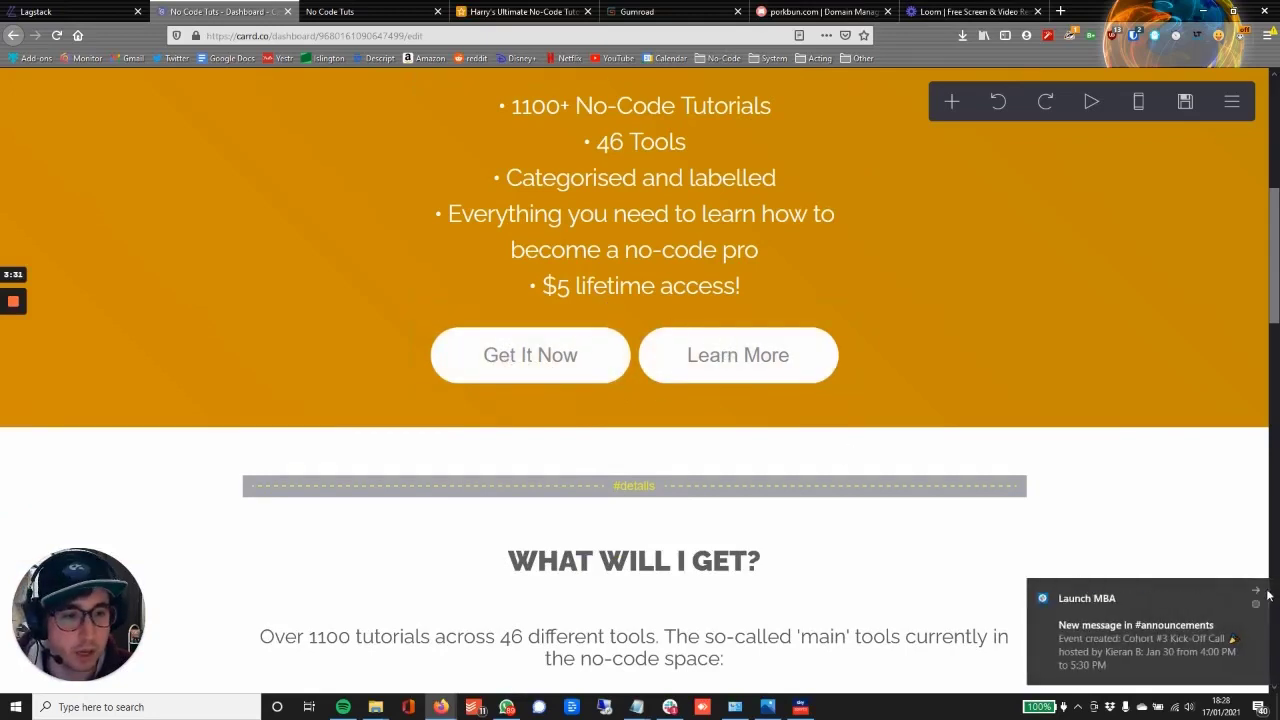
pyautogui.click(1258, 592)
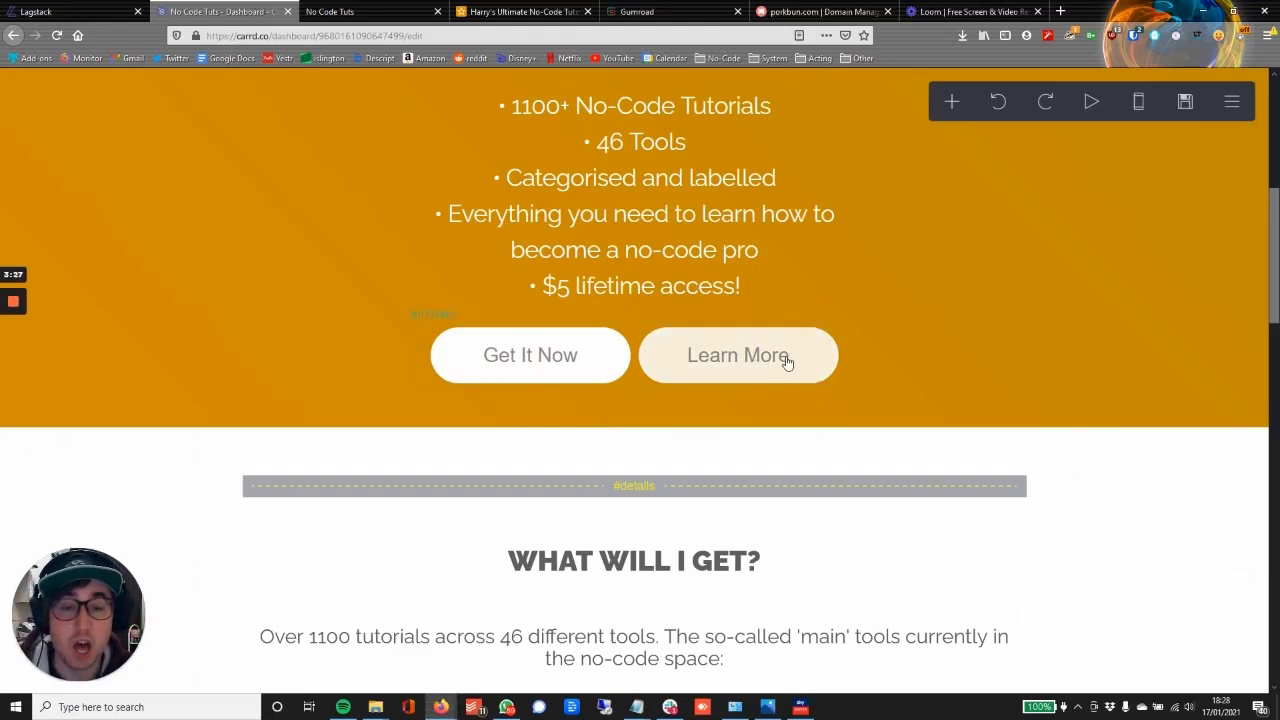
# Step: Switch to the published landing page and test that the hero's Learn More button leads to the #details section
pyautogui.scroll(5, 829, 371)
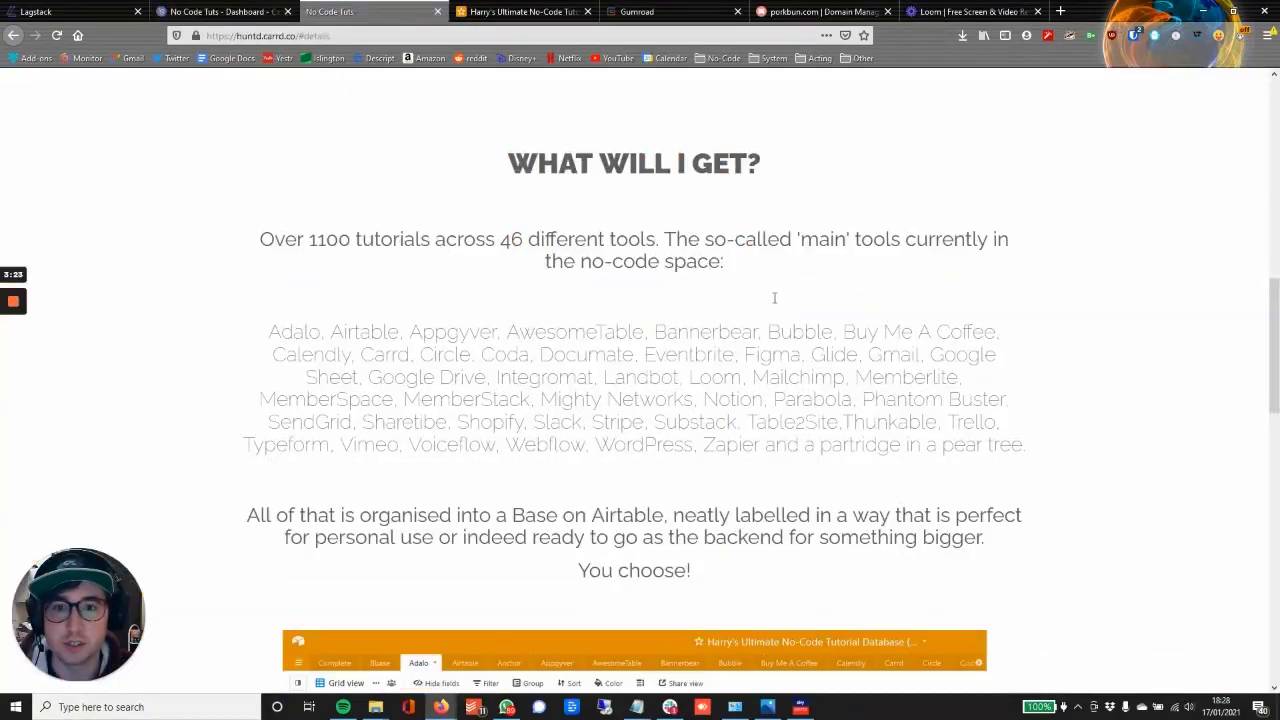
pyautogui.scroll(8, 1223, 262)
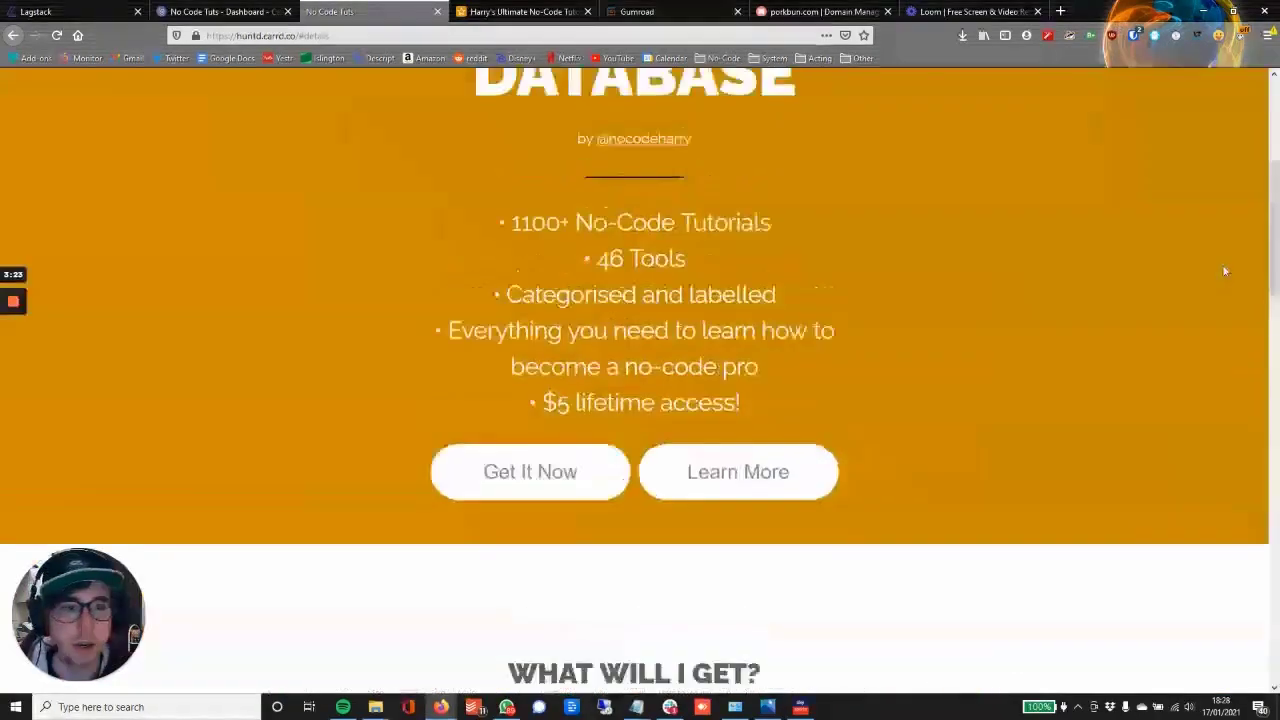
pyautogui.scroll(-3, 1100, 255)
pyautogui.click(737, 495)
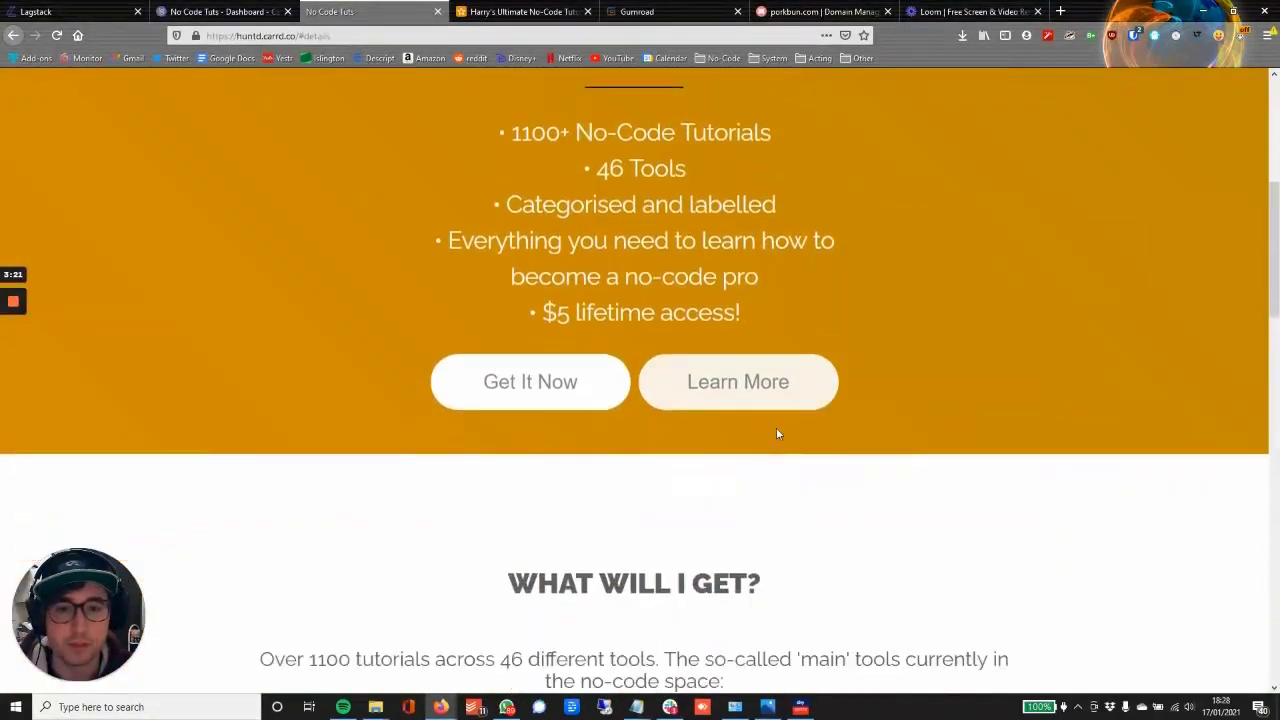
pyautogui.scroll(6, 867, 280)
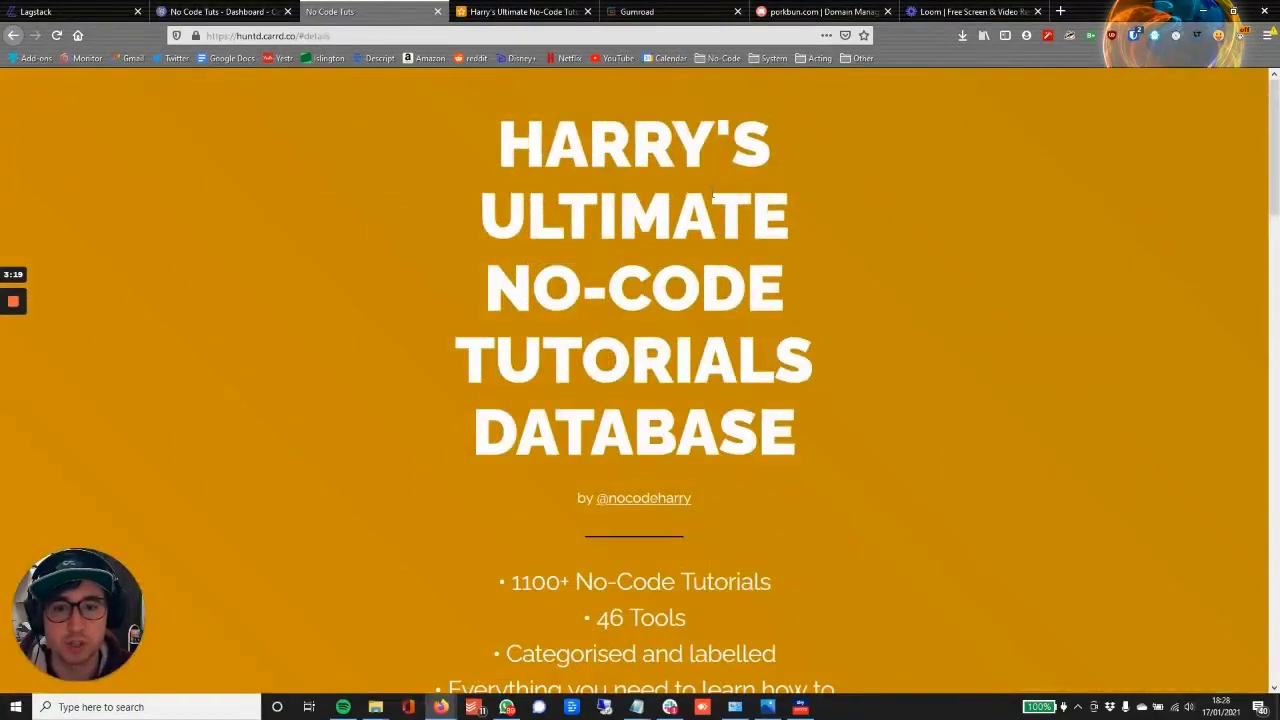
pyautogui.scroll(-3, 871, 300)
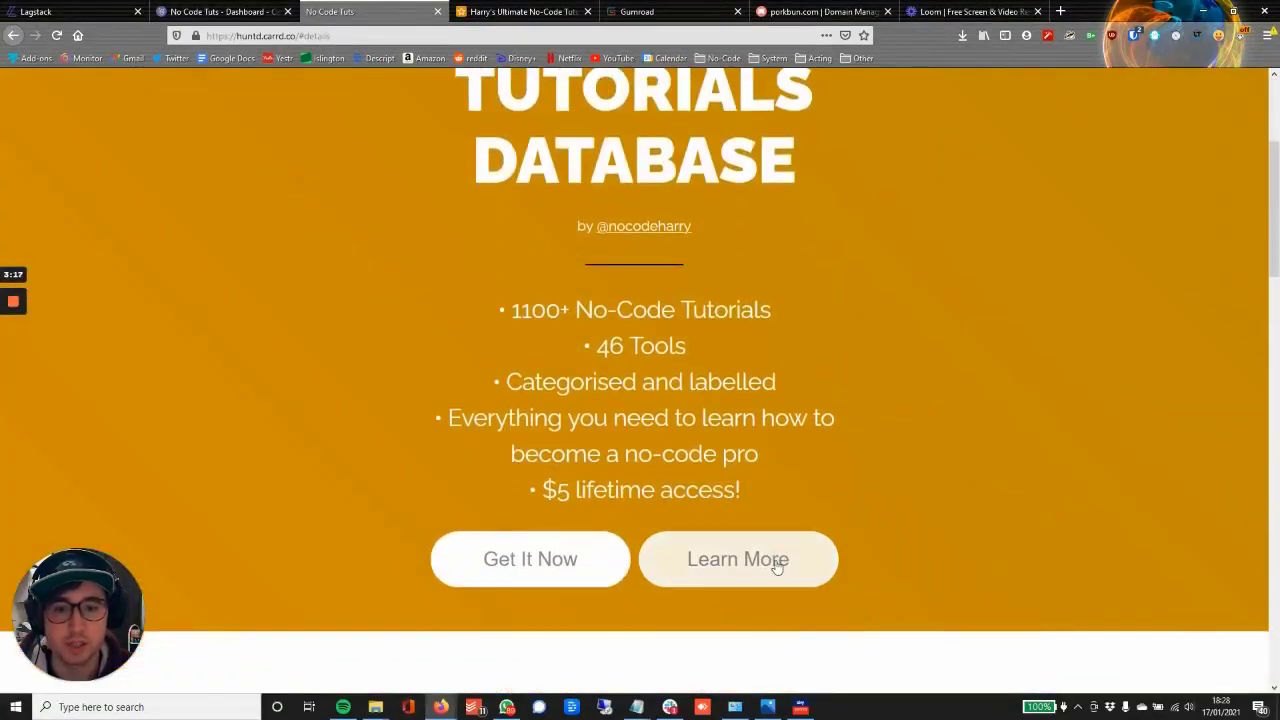
pyautogui.click(766, 561)
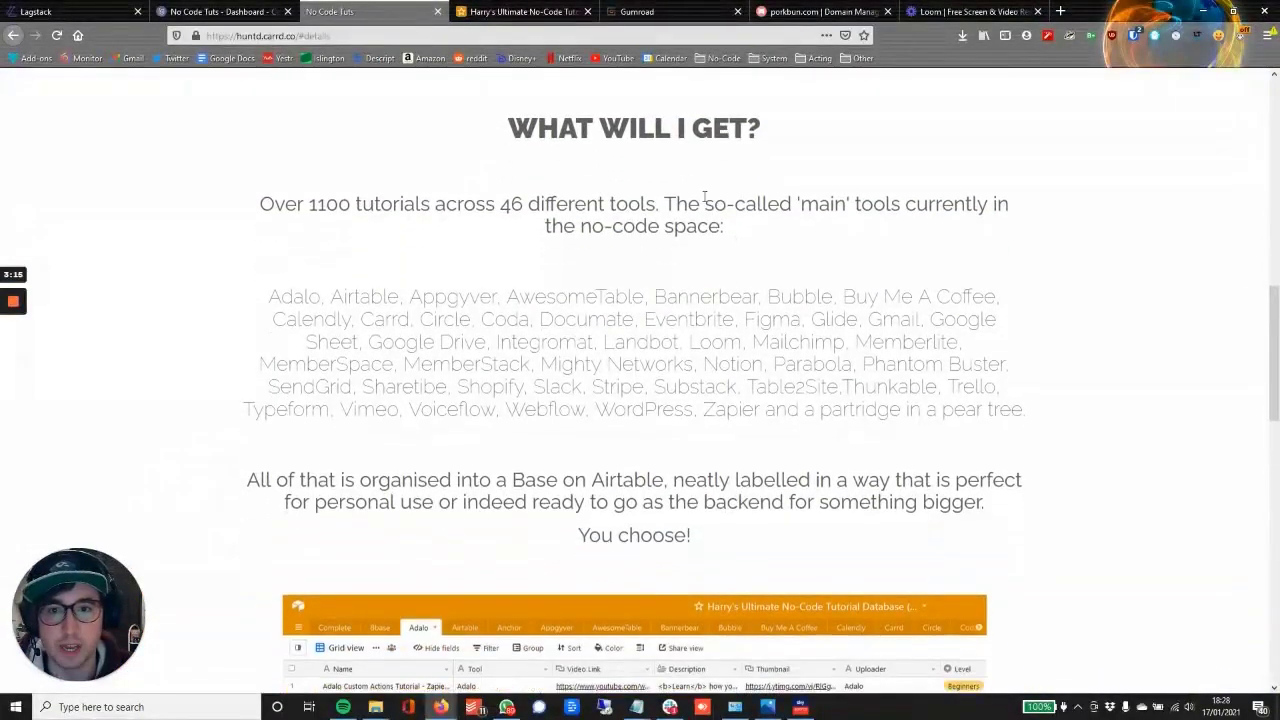
# Step: Read the What Will I Get intro sentence and the list of covered no-code tools on the published page
pyautogui.moveTo(259, 137); pyautogui.dragTo(1039, 183)
pyautogui.click(1039, 183)
pyautogui.moveTo(258, 139); pyautogui.dragTo(903, 163)
pyautogui.click(848, 204)
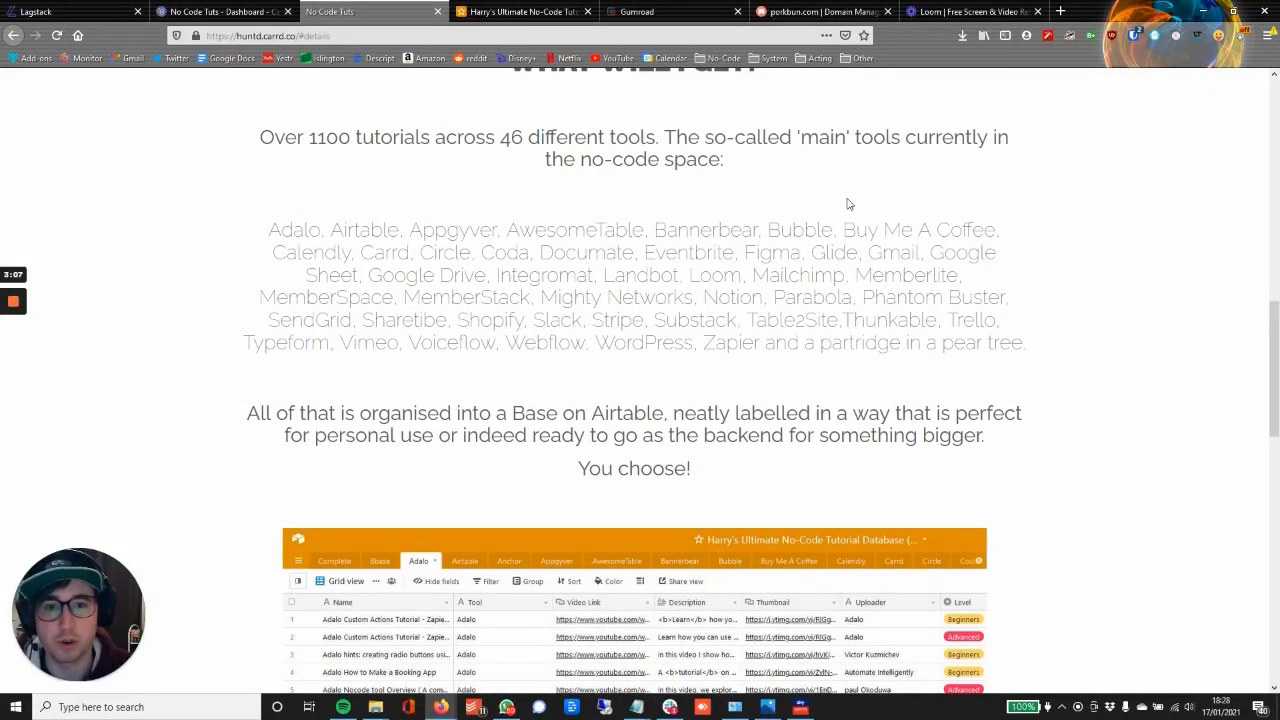
pyautogui.moveTo(275, 241); pyautogui.dragTo(1040, 347)
pyautogui.click(1040, 347)
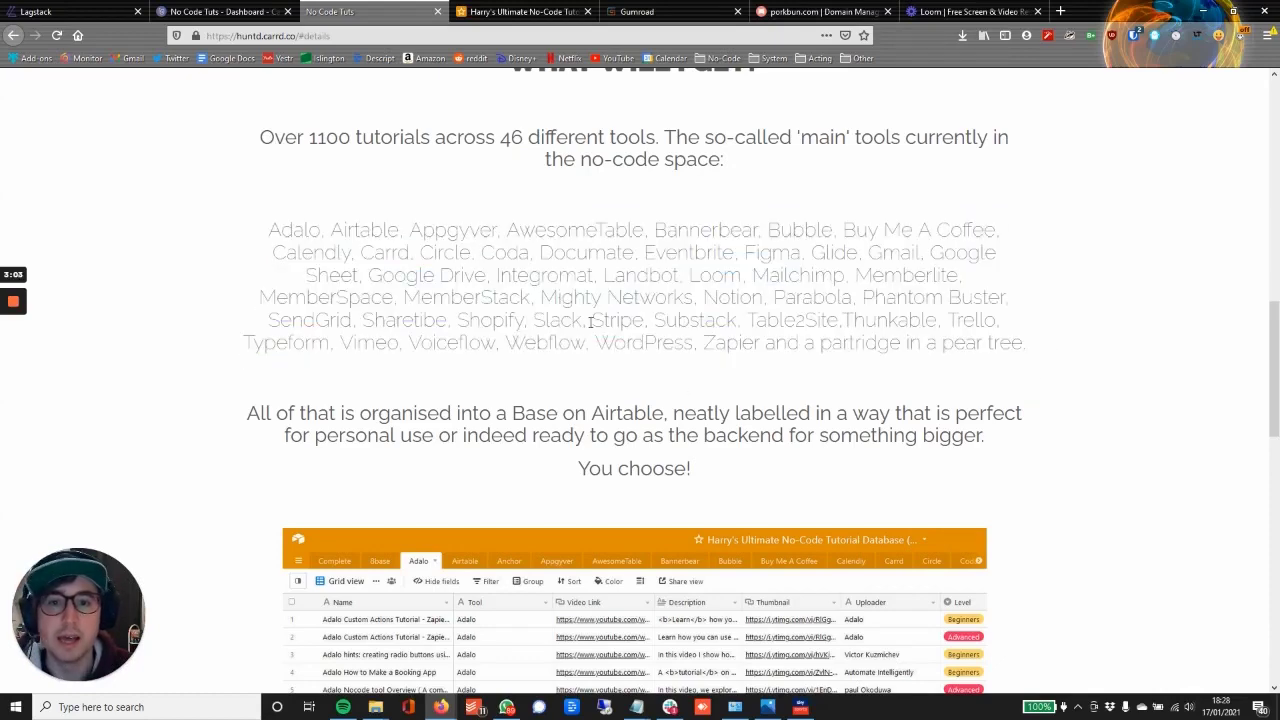
# Step: Examine the Airtable database screenshot on the published page and compare it with the tool list above it
pyautogui.scroll(-4, 1071, 369)
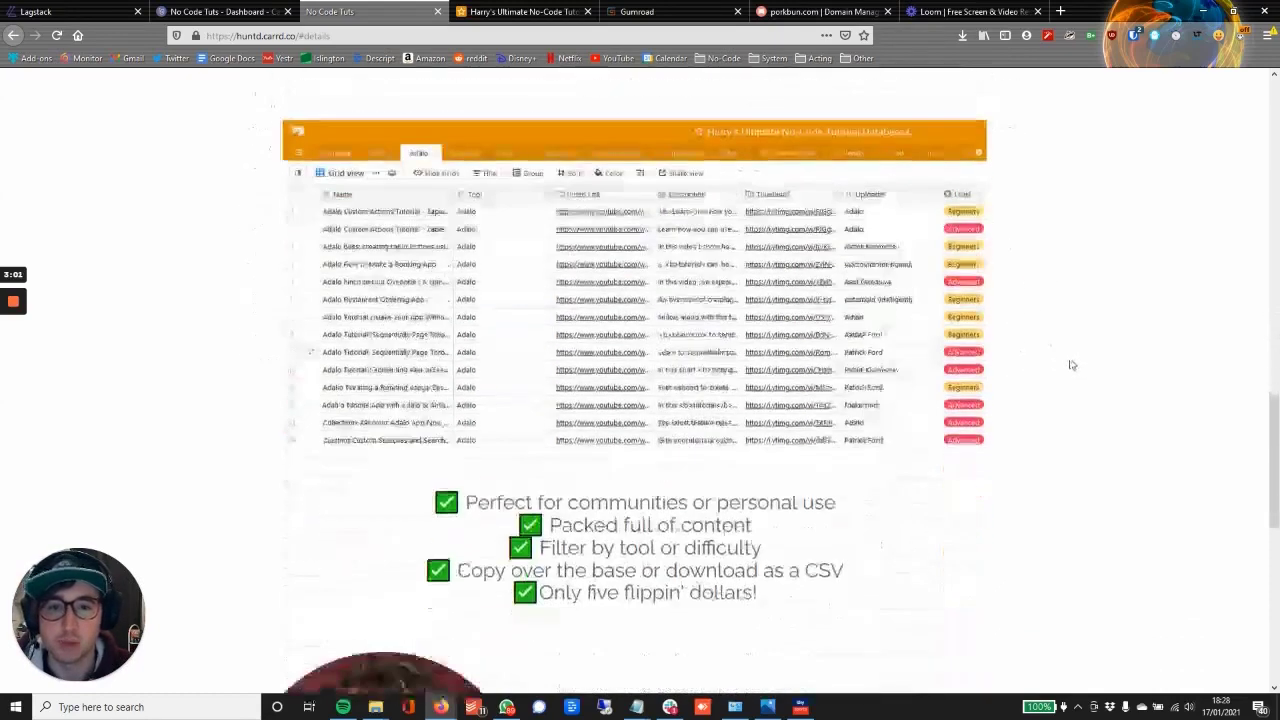
pyautogui.scroll(1, 1009, 329)
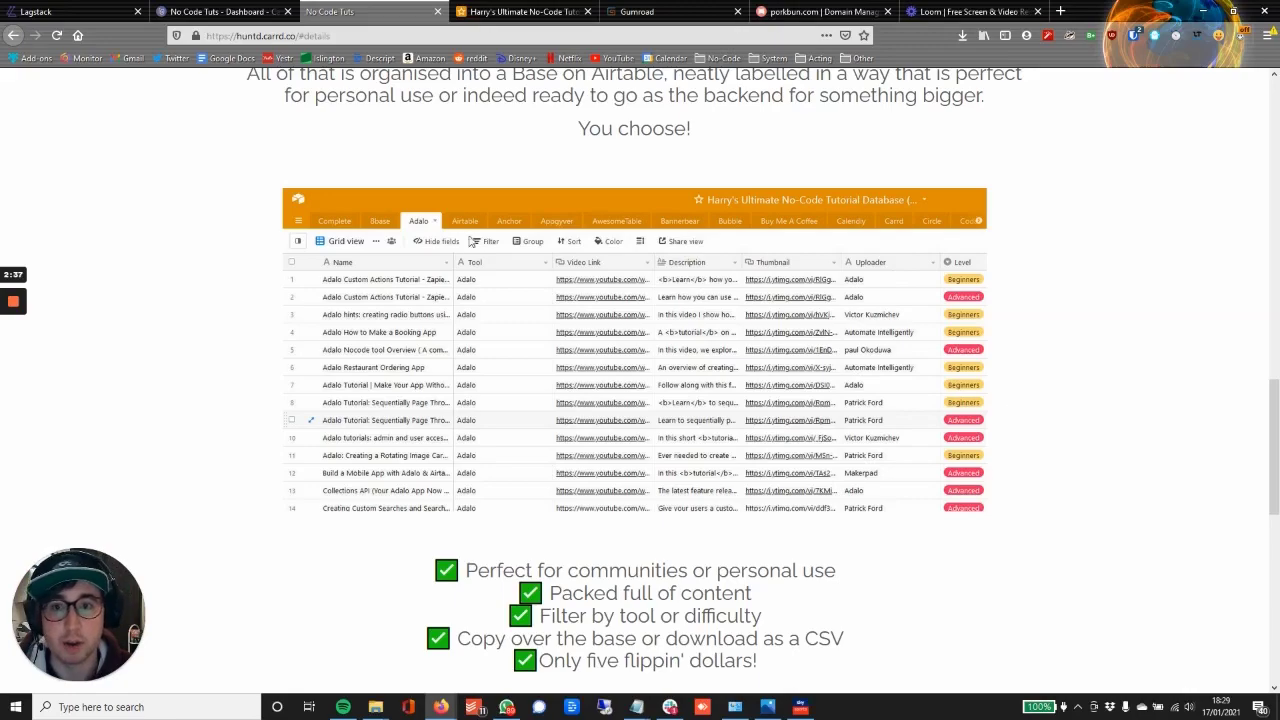
pyautogui.scroll(1, 982, 481)
pyautogui.scroll(5, 982, 481)
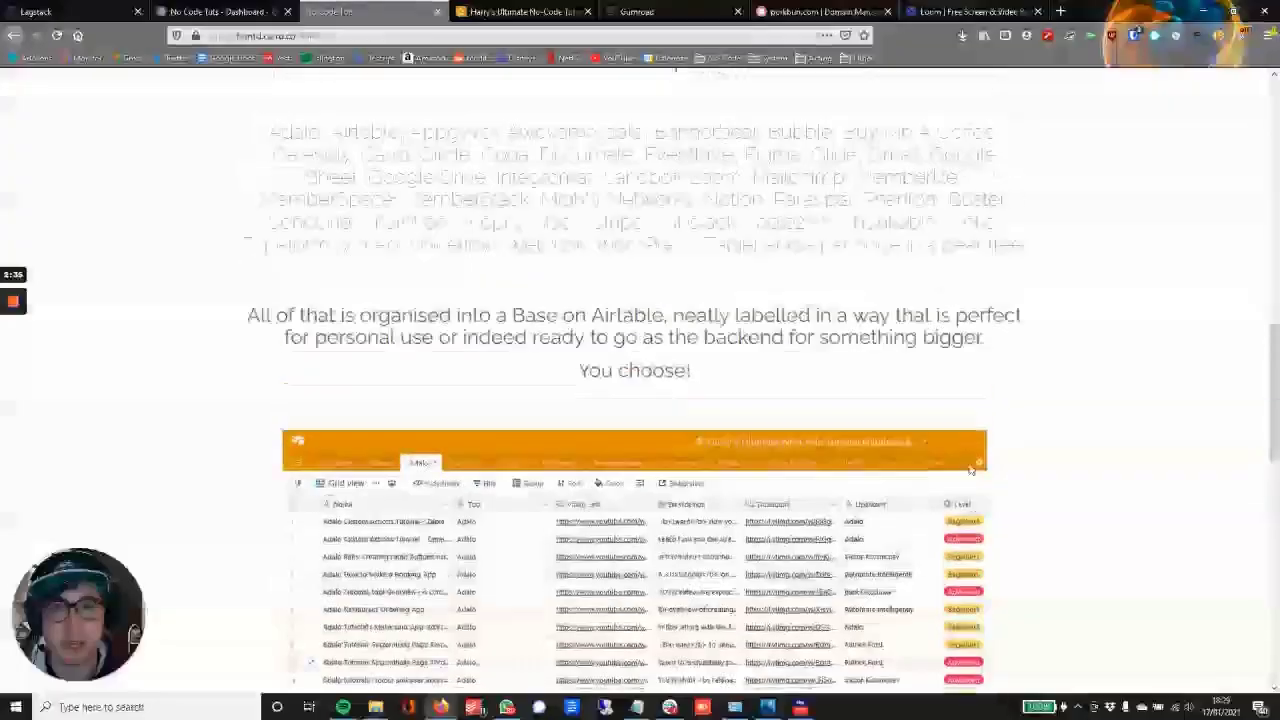
pyautogui.moveTo(433, 289); pyautogui.dragTo(894, 391)
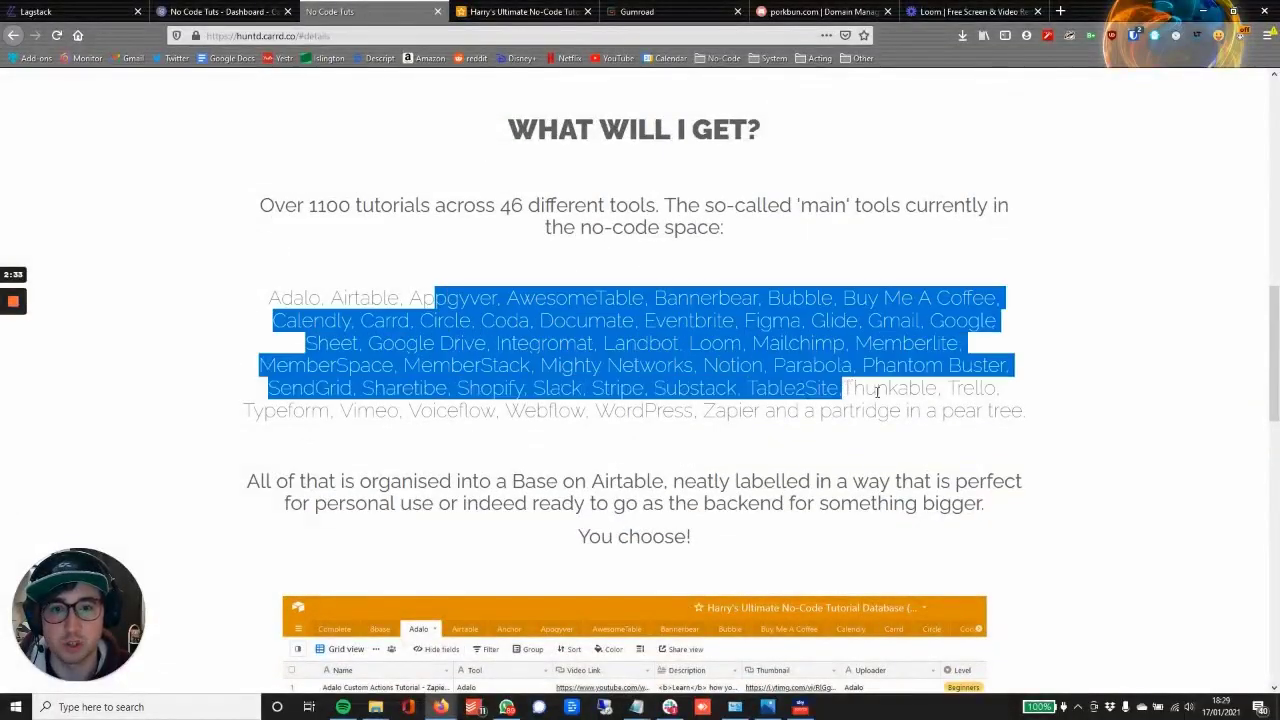
pyautogui.click(894, 395)
# Step: Review the benefits checklist, the Who Are You section and the closing call-to-action down to the footer
pyautogui.scroll(-7, 481, 409)
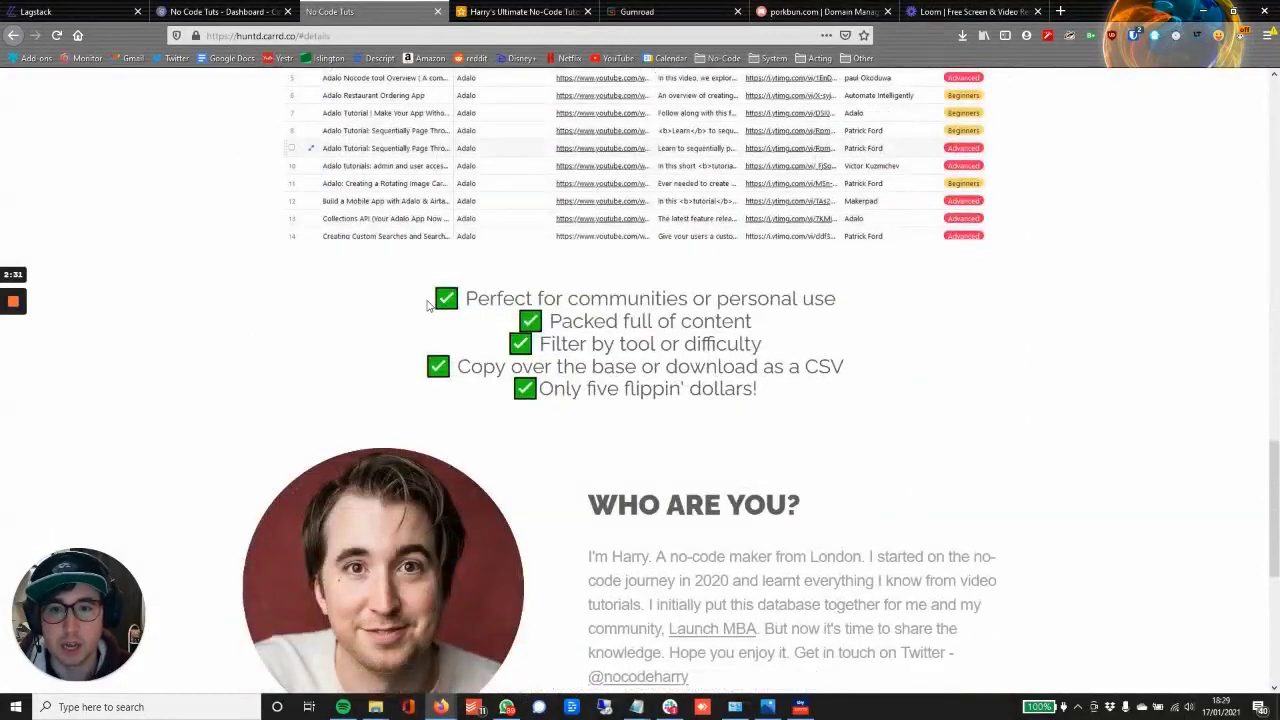
pyautogui.moveTo(429, 299); pyautogui.dragTo(787, 415)
pyautogui.click(808, 407)
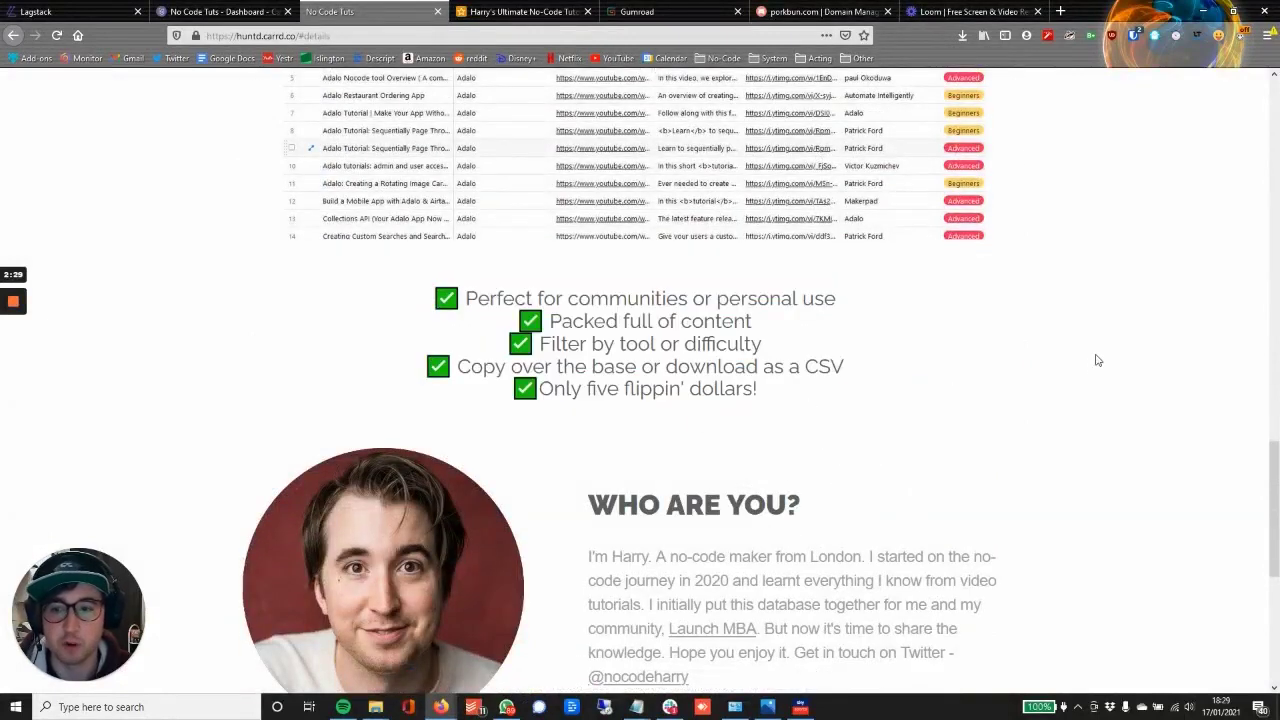
pyautogui.scroll(-2, 983, 336)
pyautogui.scroll(1, 935, 286)
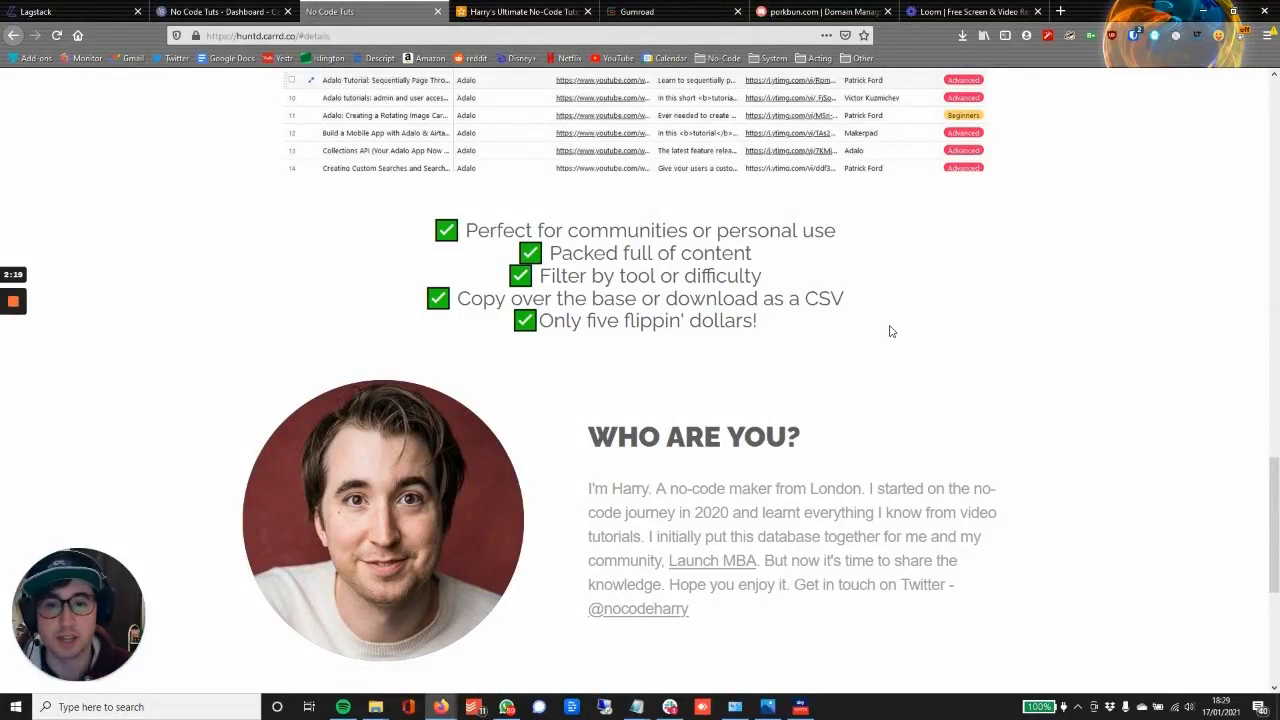
pyautogui.scroll(-1, 789, 273)
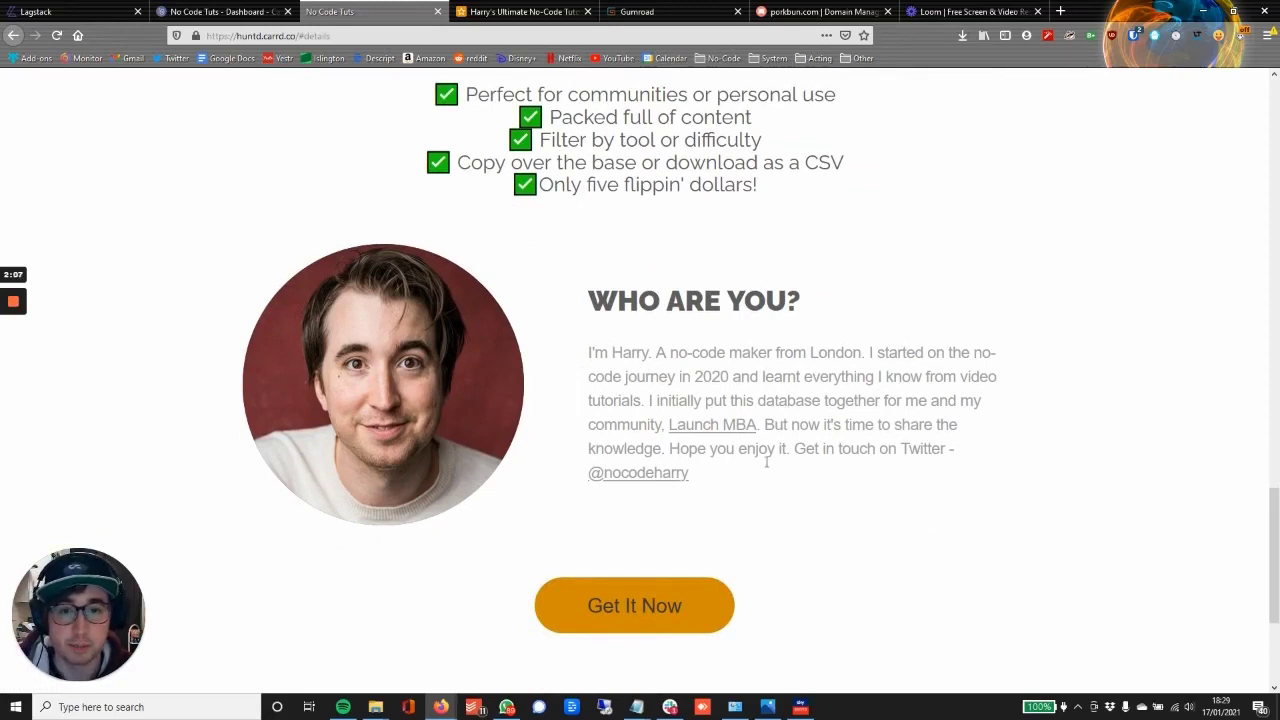
pyautogui.scroll(-3, 1011, 369)
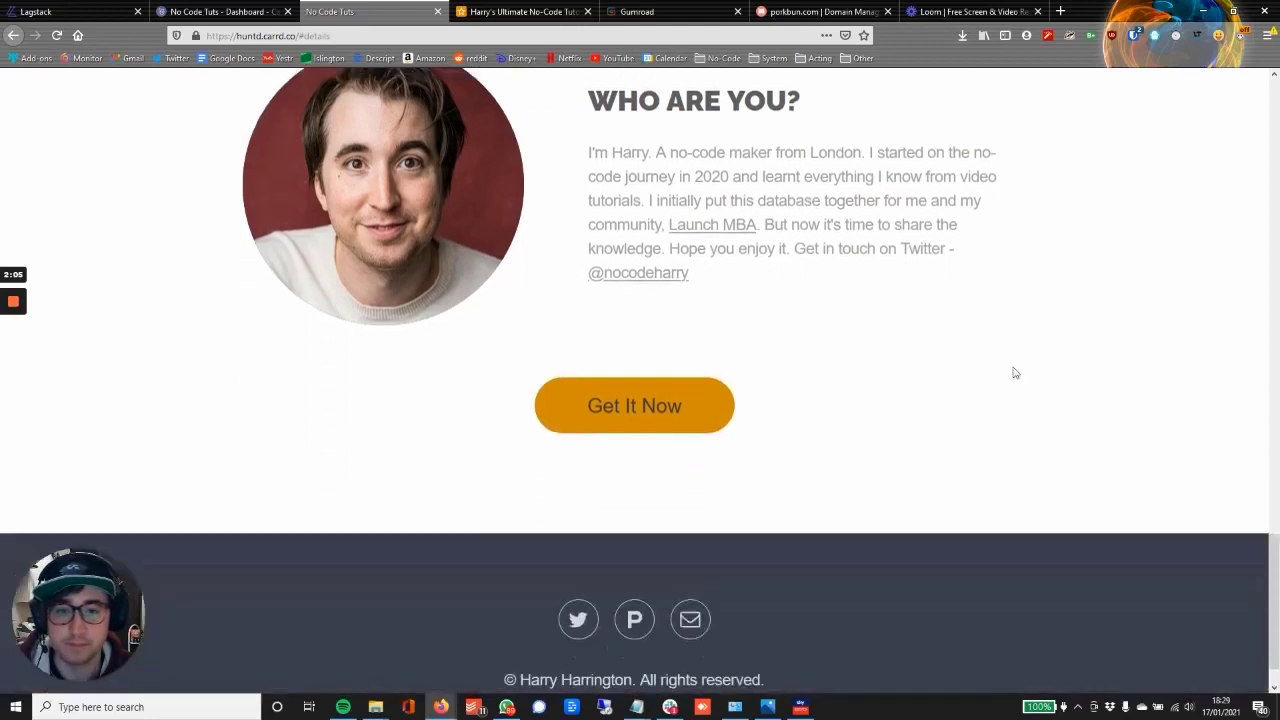
pyautogui.scroll(2, 626, 371)
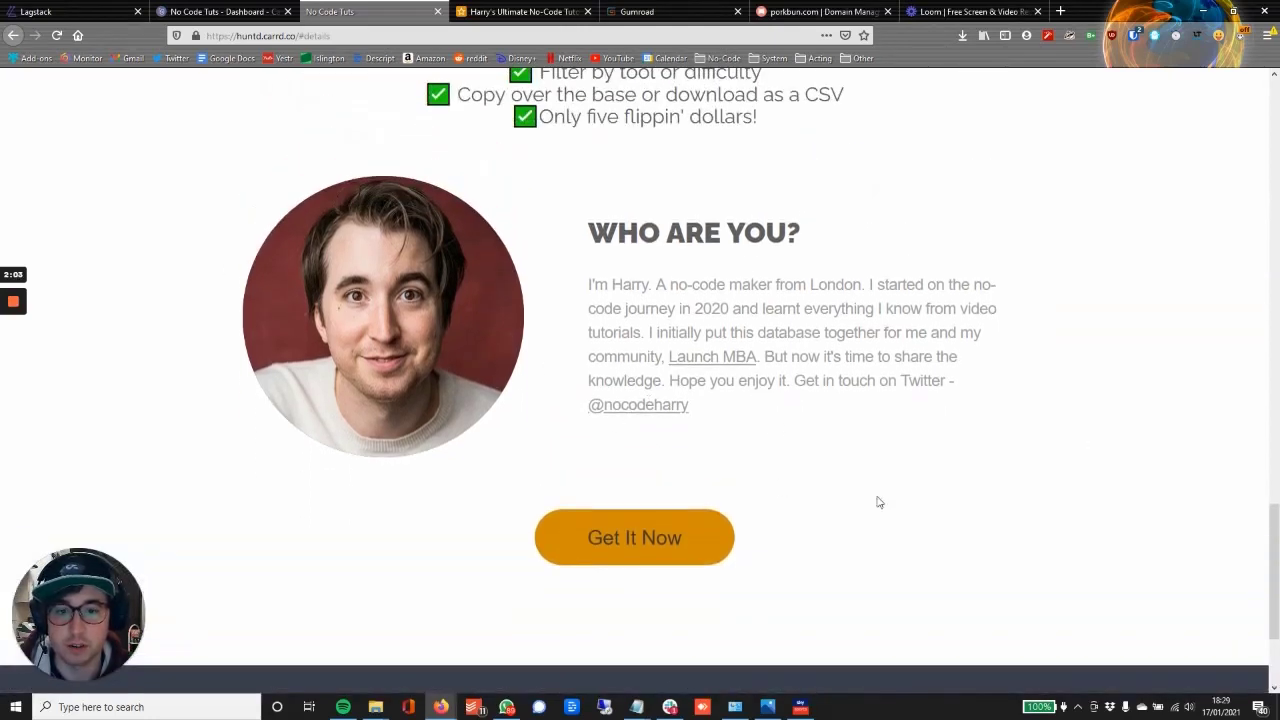
# Step: Test the Get It Now button below the Who Are You section and check the footer's social and contact links
pyautogui.click(641, 533)
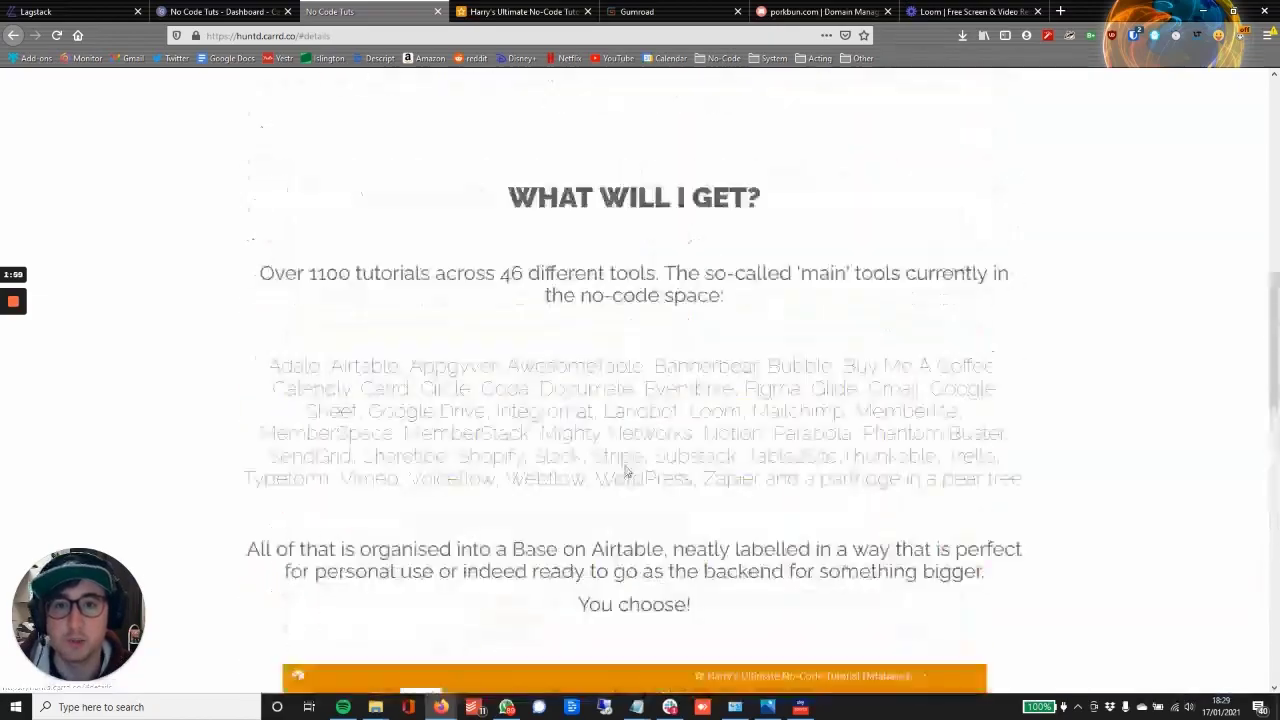
pyautogui.scroll(-1, 546, 457)
pyautogui.scroll(4, 546, 457)
pyautogui.scroll(-4, 628, 454)
pyautogui.scroll(-15, 628, 454)
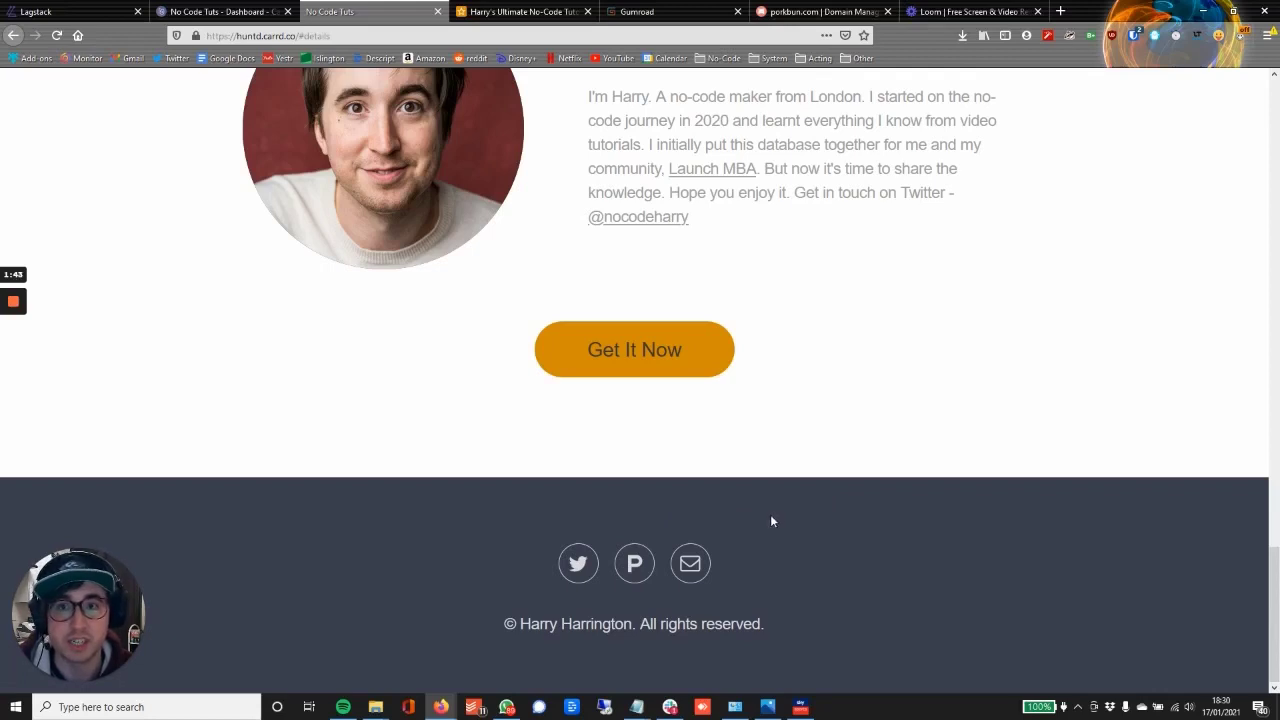
pyautogui.scroll(3, 771, 521)
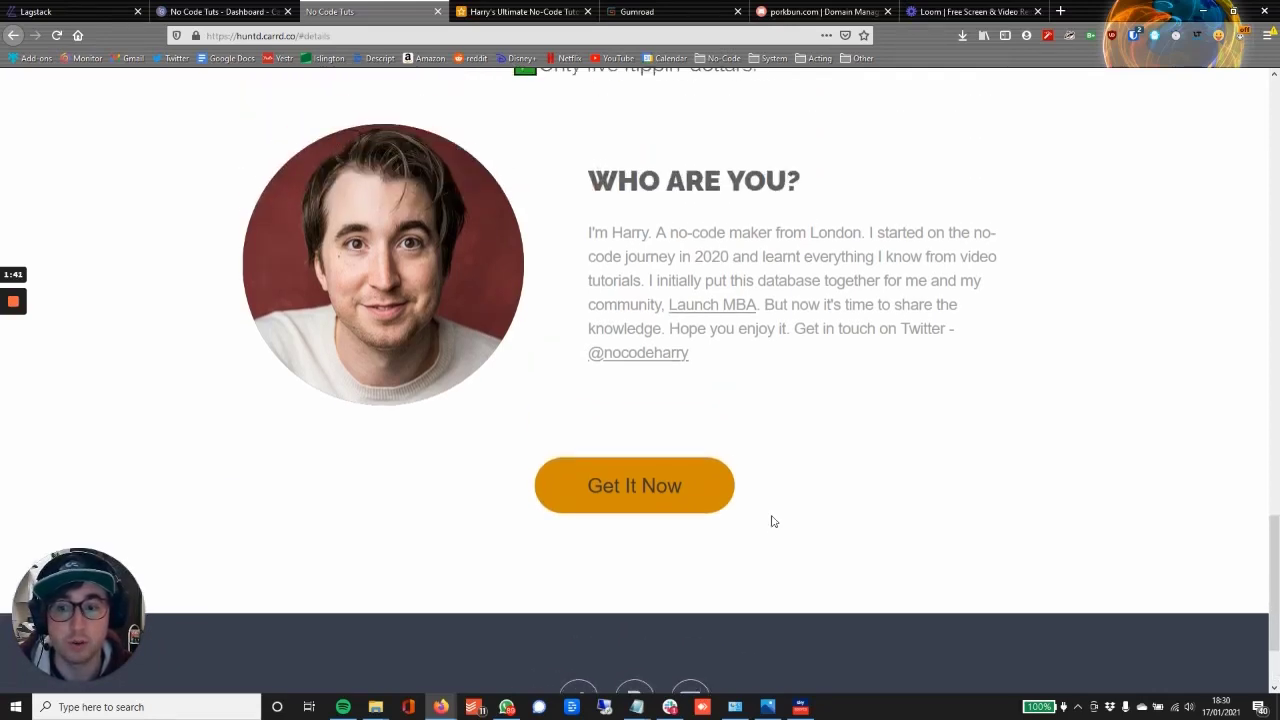
pyautogui.scroll(-1, 771, 521)
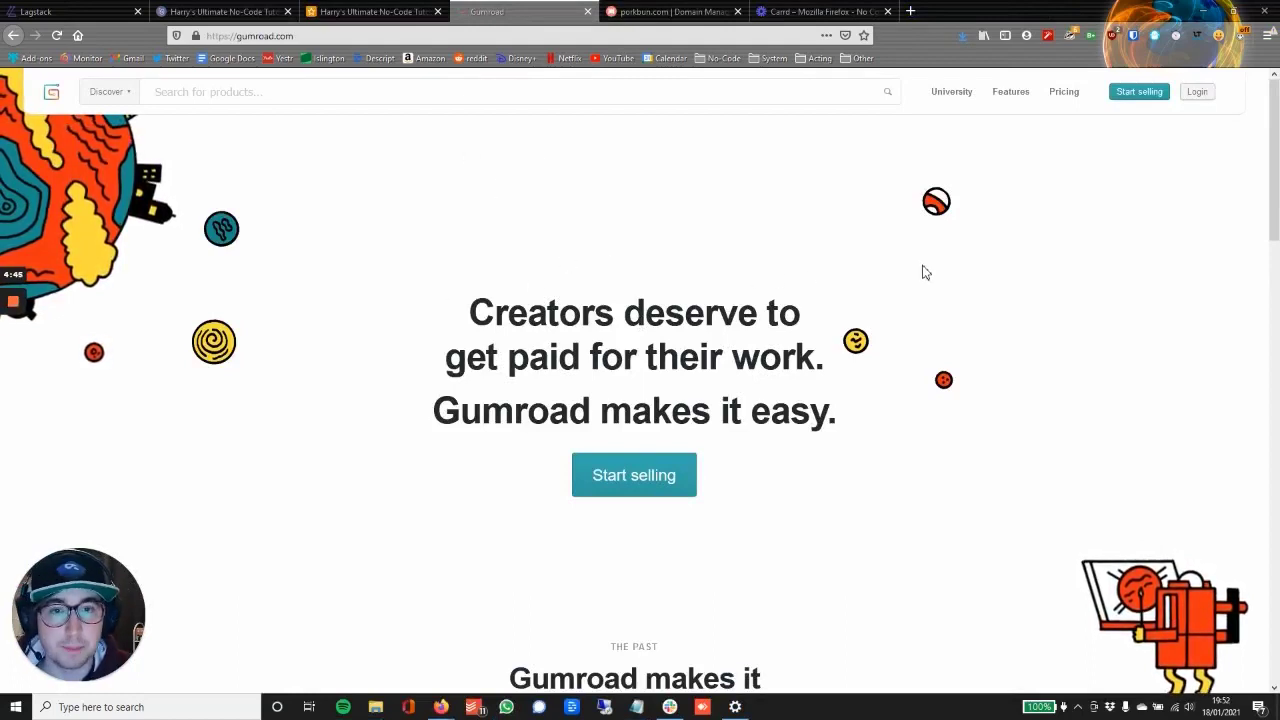
# Step: Switch to Gumroad, look over its homepage and start selling
pyautogui.scroll(-3, 915, 275)
pyautogui.scroll(1, 649, 187)
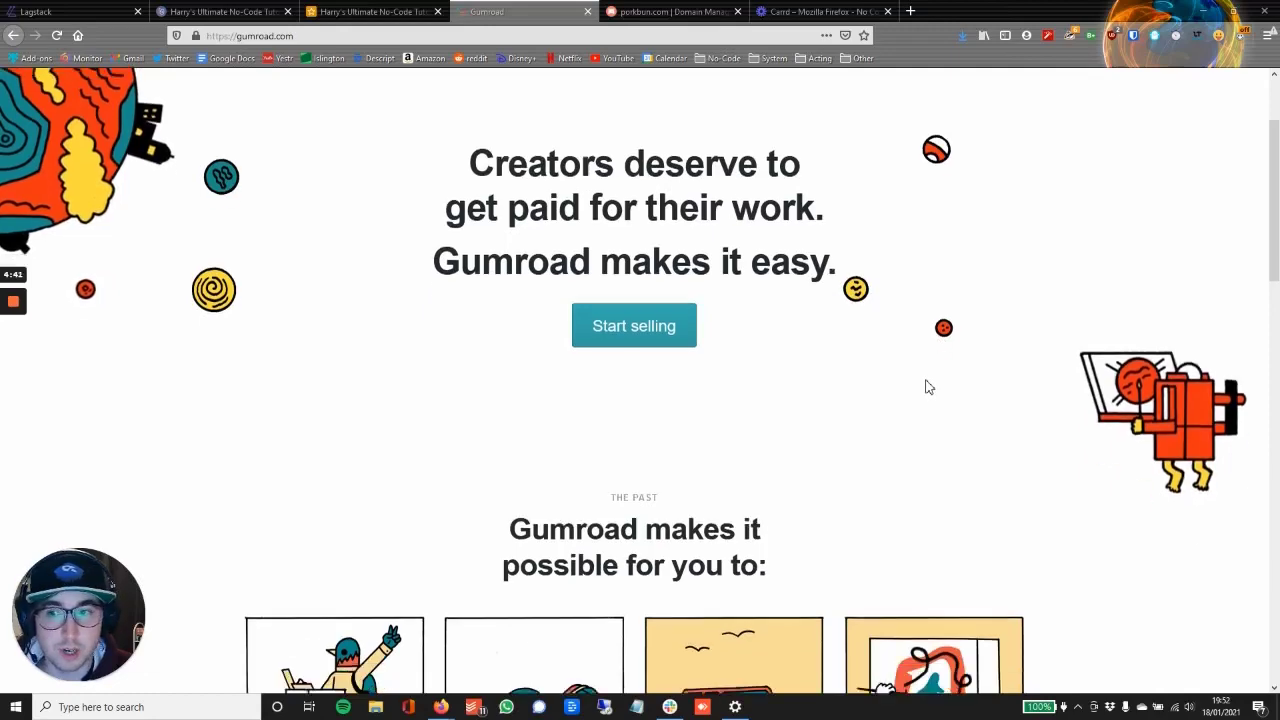
pyautogui.scroll(-3, 928, 380)
pyautogui.scroll(2, 921, 270)
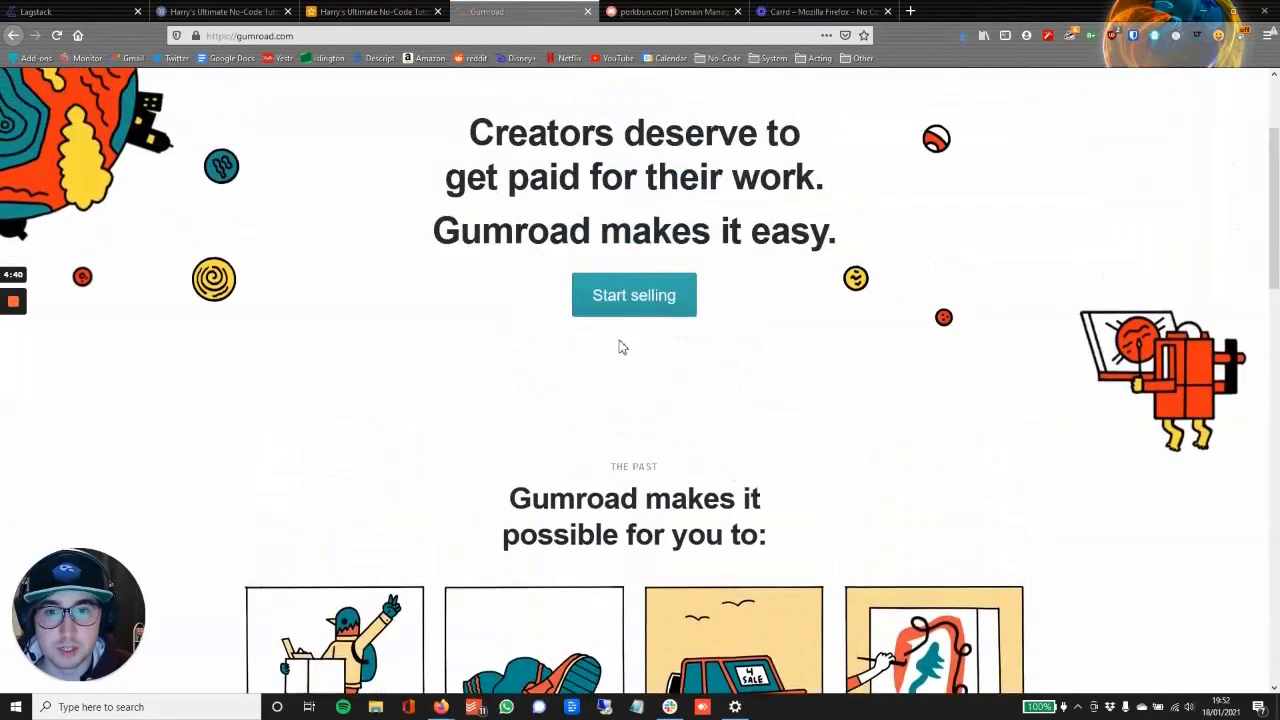
pyautogui.click(650, 298)
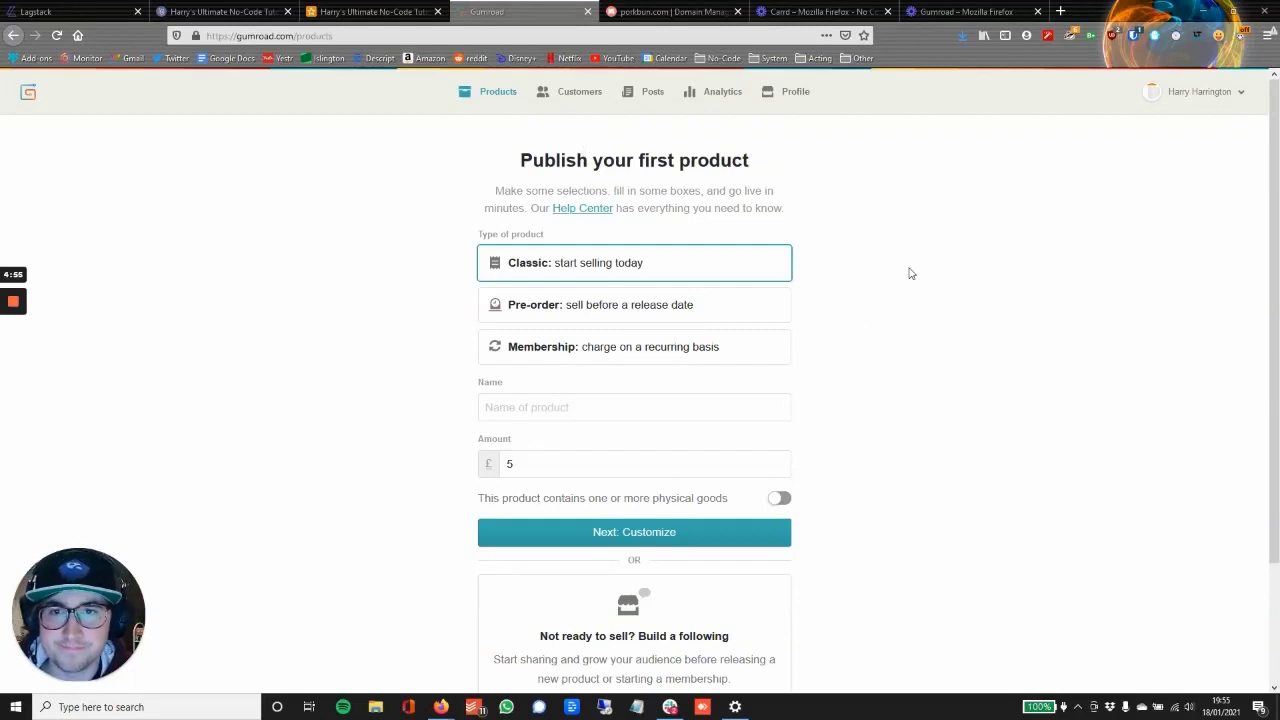
# Step: Examine the product type, name and amount options on Gumroad's Publish your first product form
pyautogui.scroll(-2, 910, 273)
pyautogui.scroll(2, 895, 265)
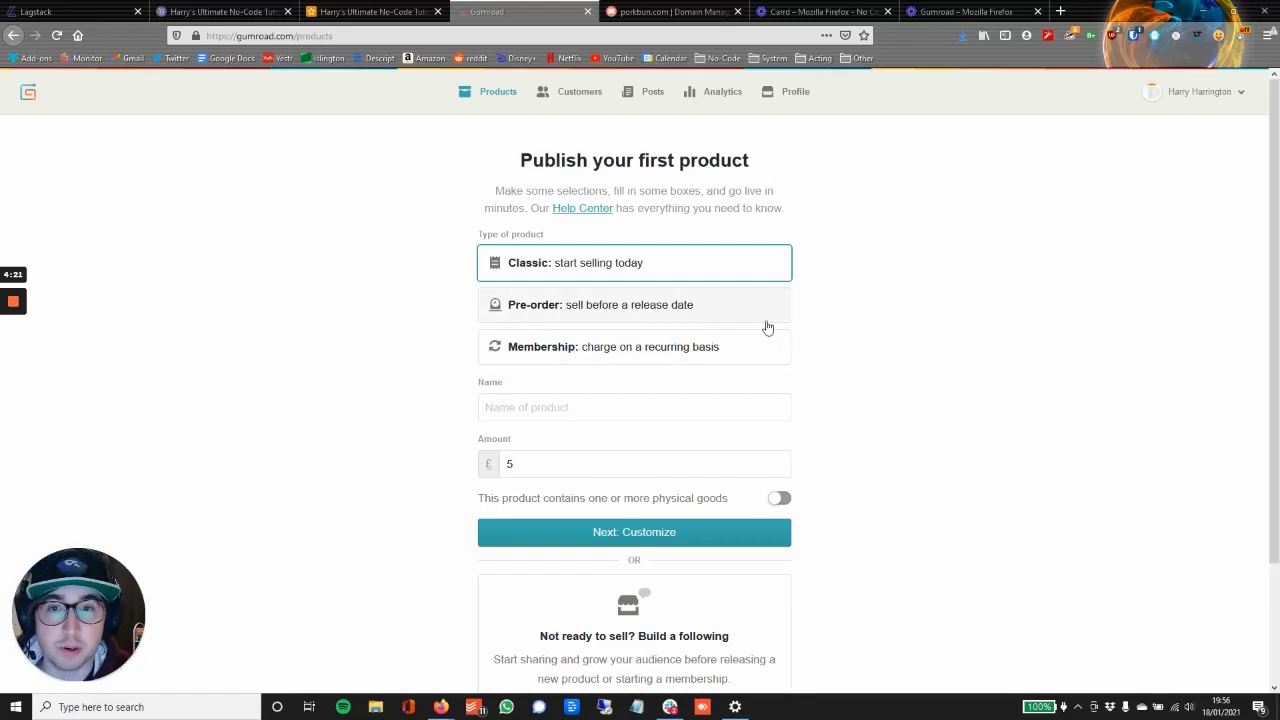
pyautogui.scroll(-3, 906, 374)
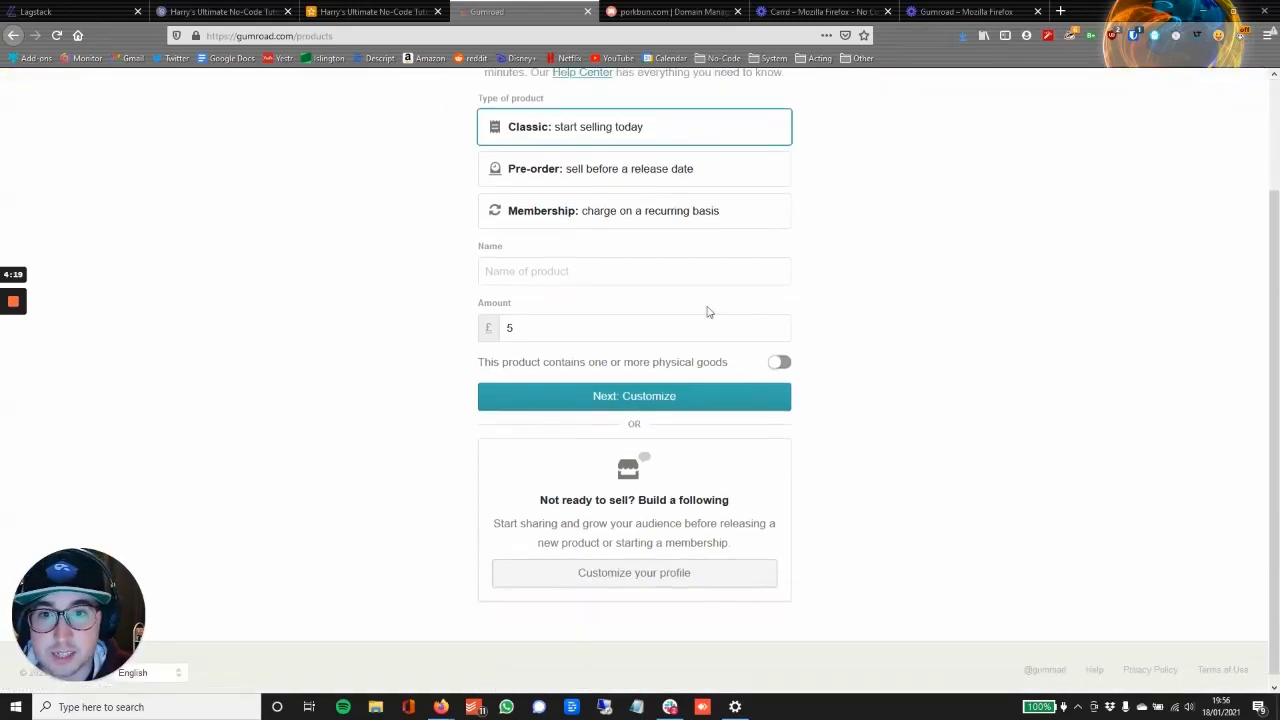
# Step: Name the product "Harry's Ultimate No-Code Tutorial Database" and check the currency setting of the amount
pyautogui.click(700, 283)
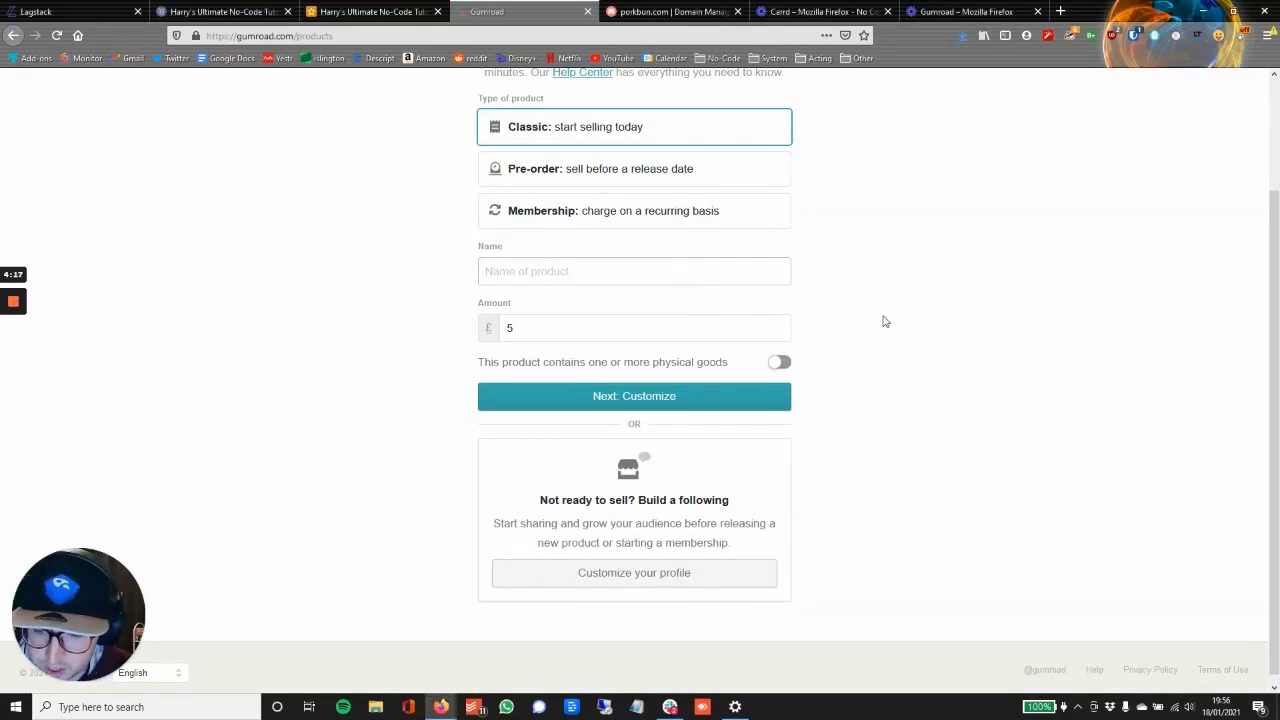
pyautogui.write("Harry's Ultimate No-Code Tutorial Database")
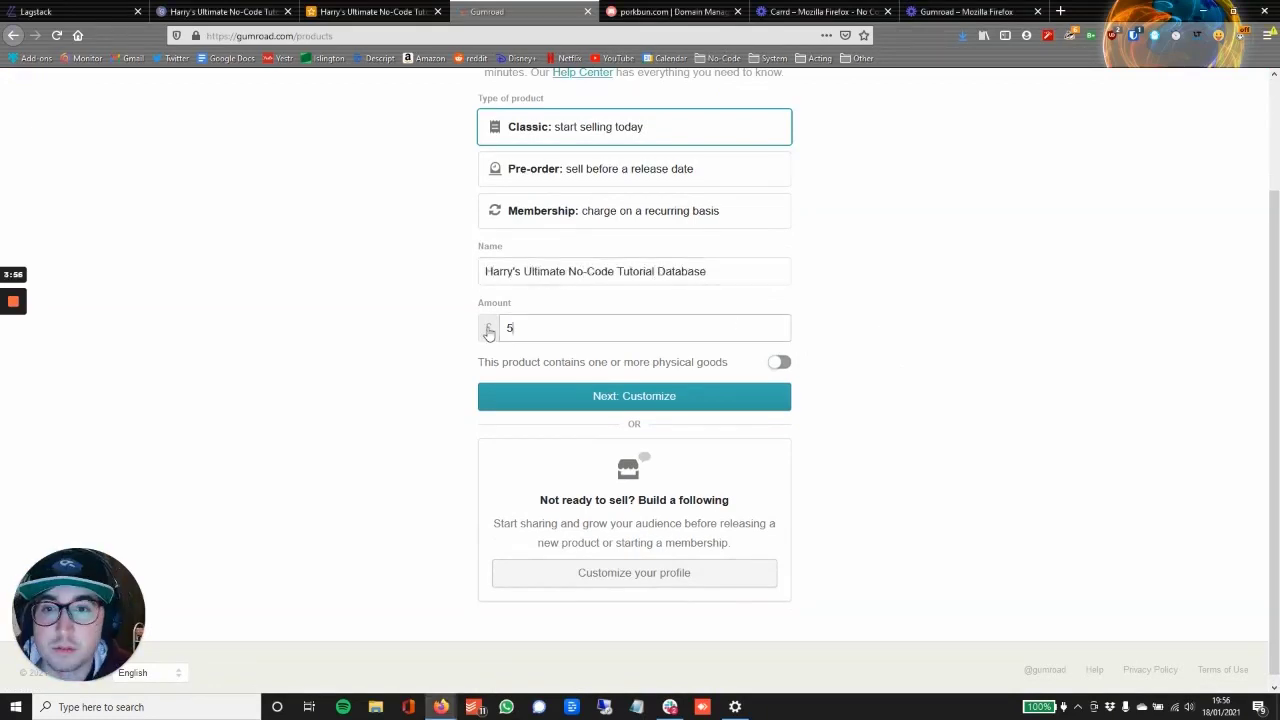
pyautogui.click(490, 334)
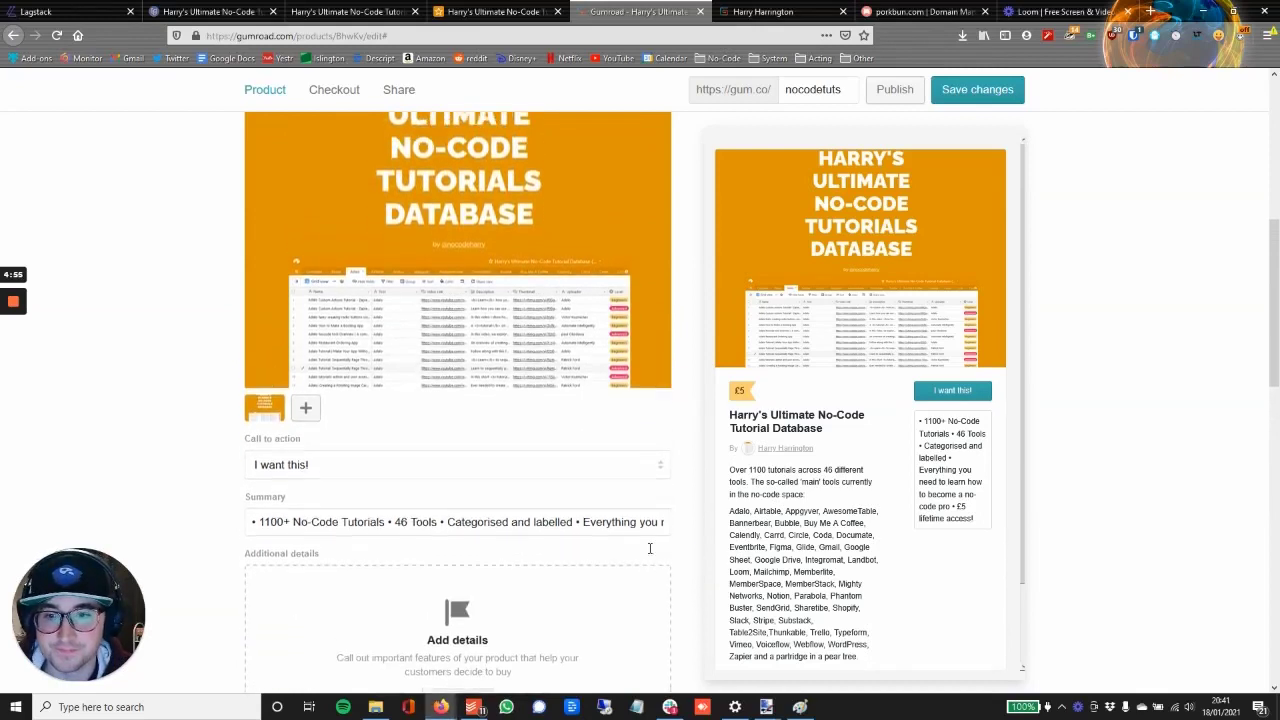
# Step: Try out the product's additional details by adding a blank attribute and value row and removing it
pyautogui.scroll(-2, 650, 548)
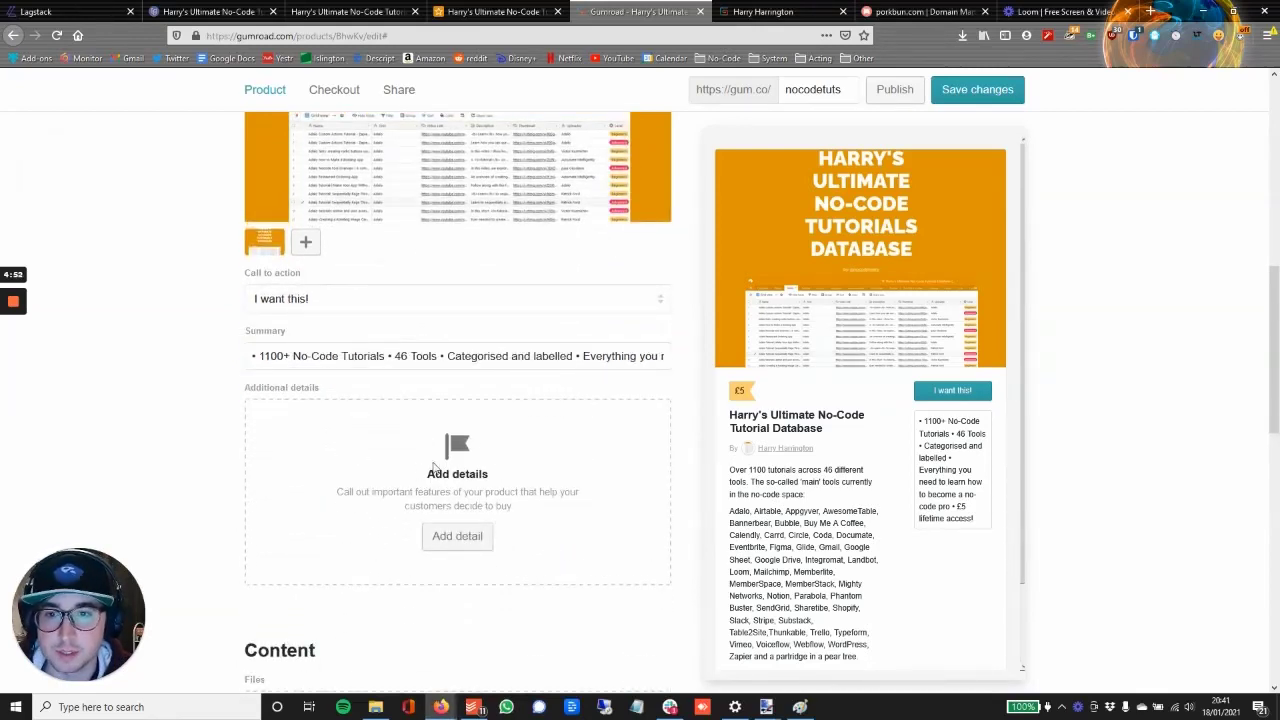
pyautogui.scroll(-2, 420, 455)
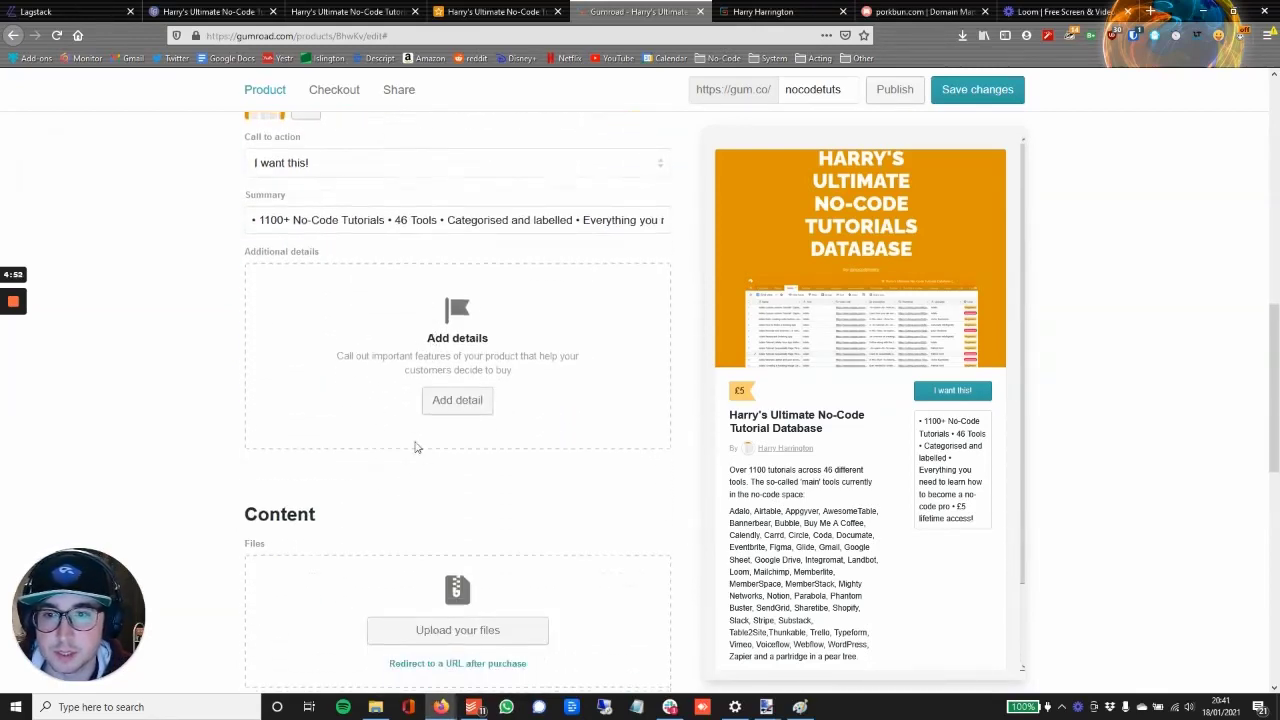
pyautogui.click(457, 400)
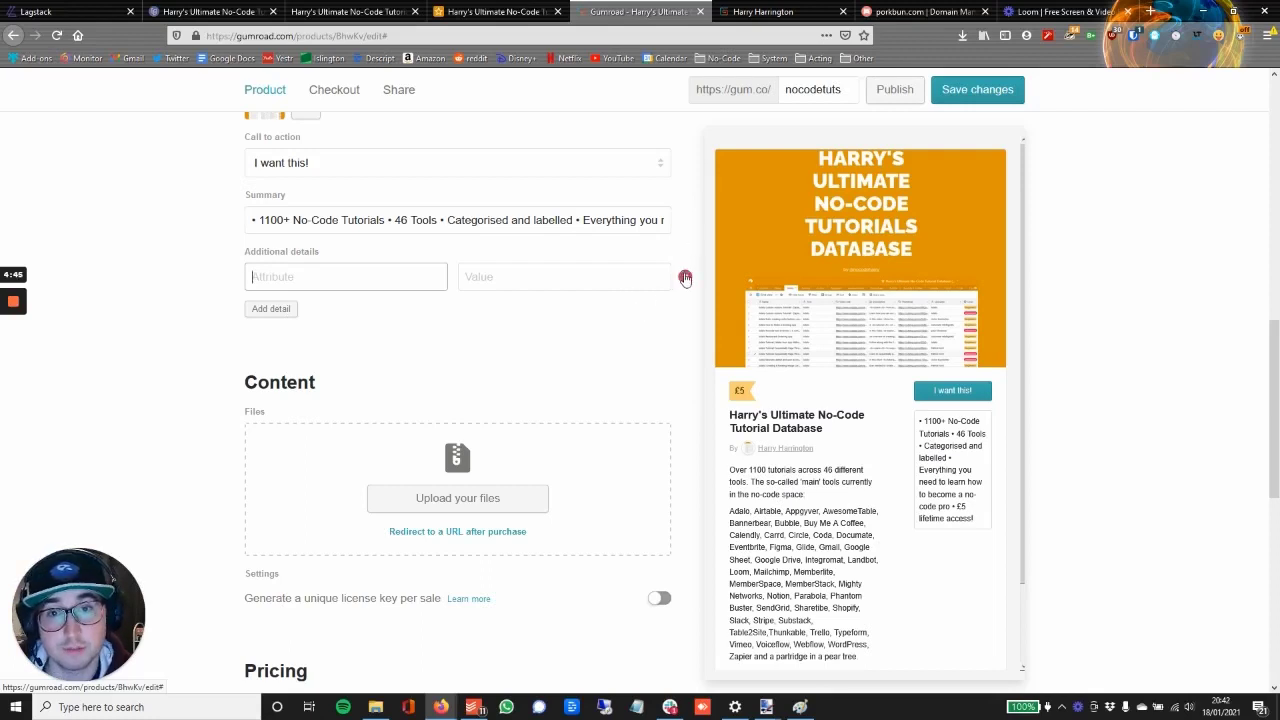
pyautogui.click(686, 279)
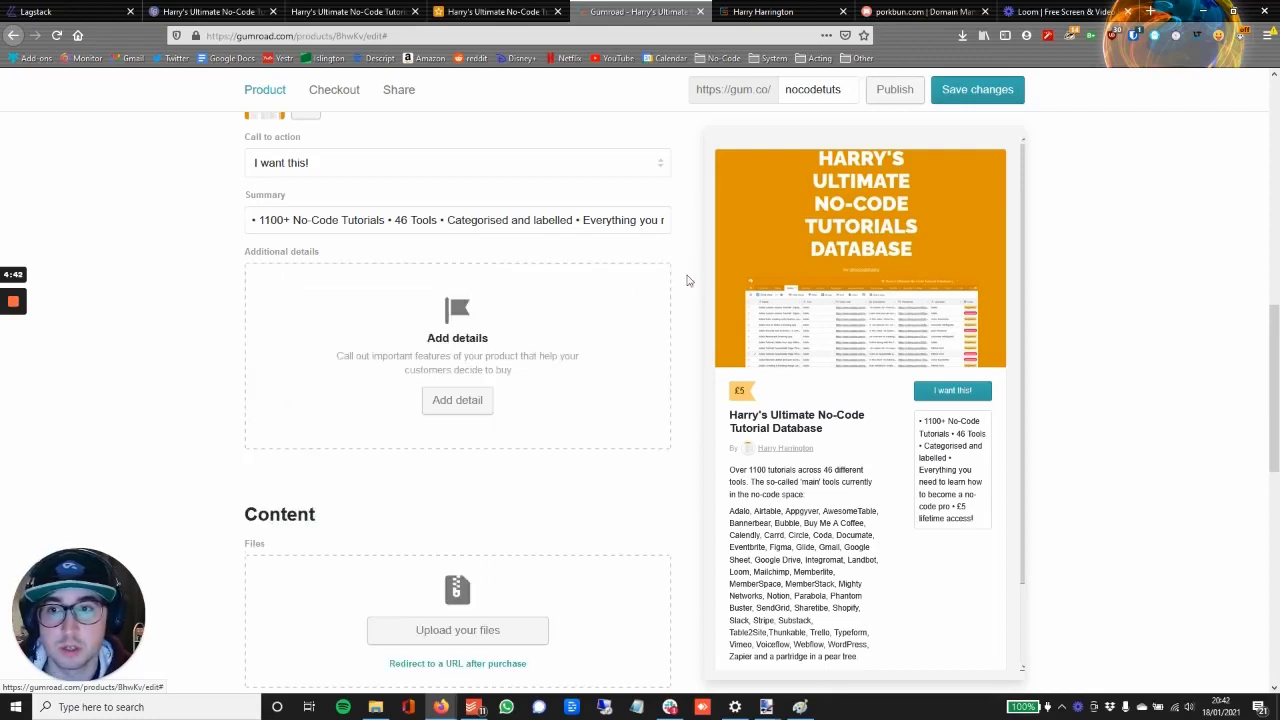
# Step: Check the product's content delivery options, then switch to Airtable and inspect the share options of the Adalo grid view
pyautogui.scroll(-4, 534, 303)
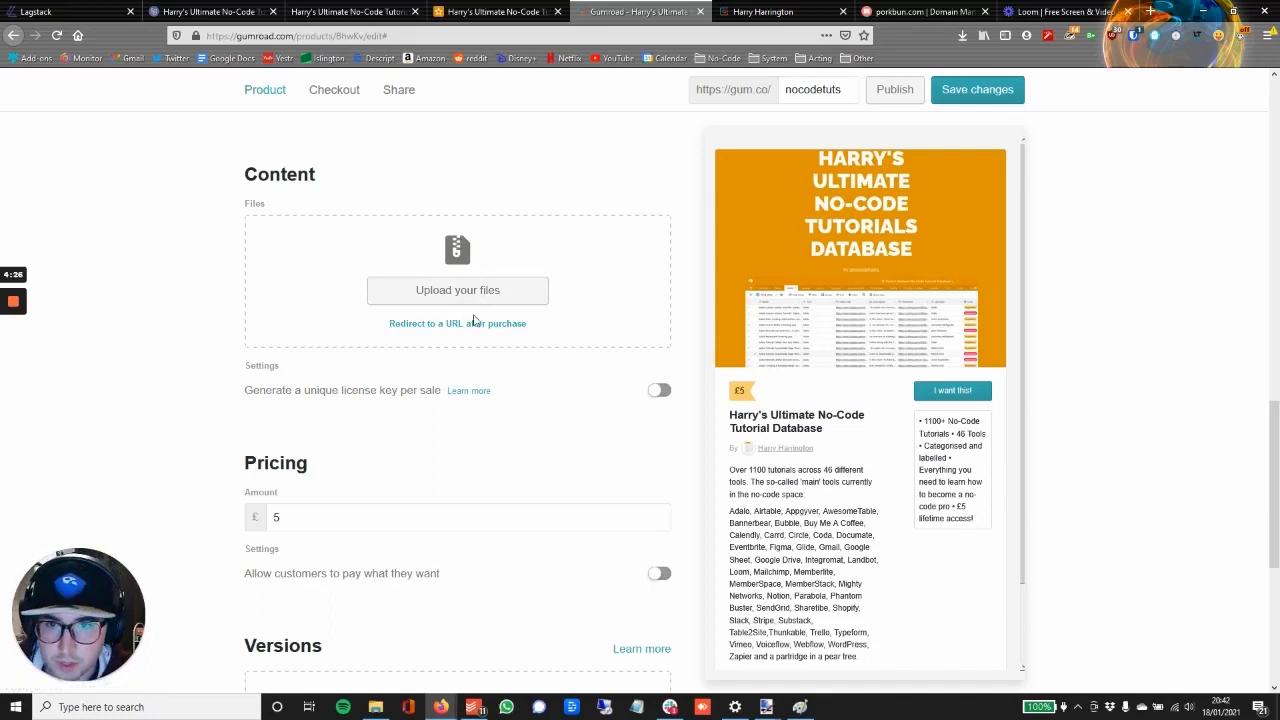
pyautogui.click(509, 14)
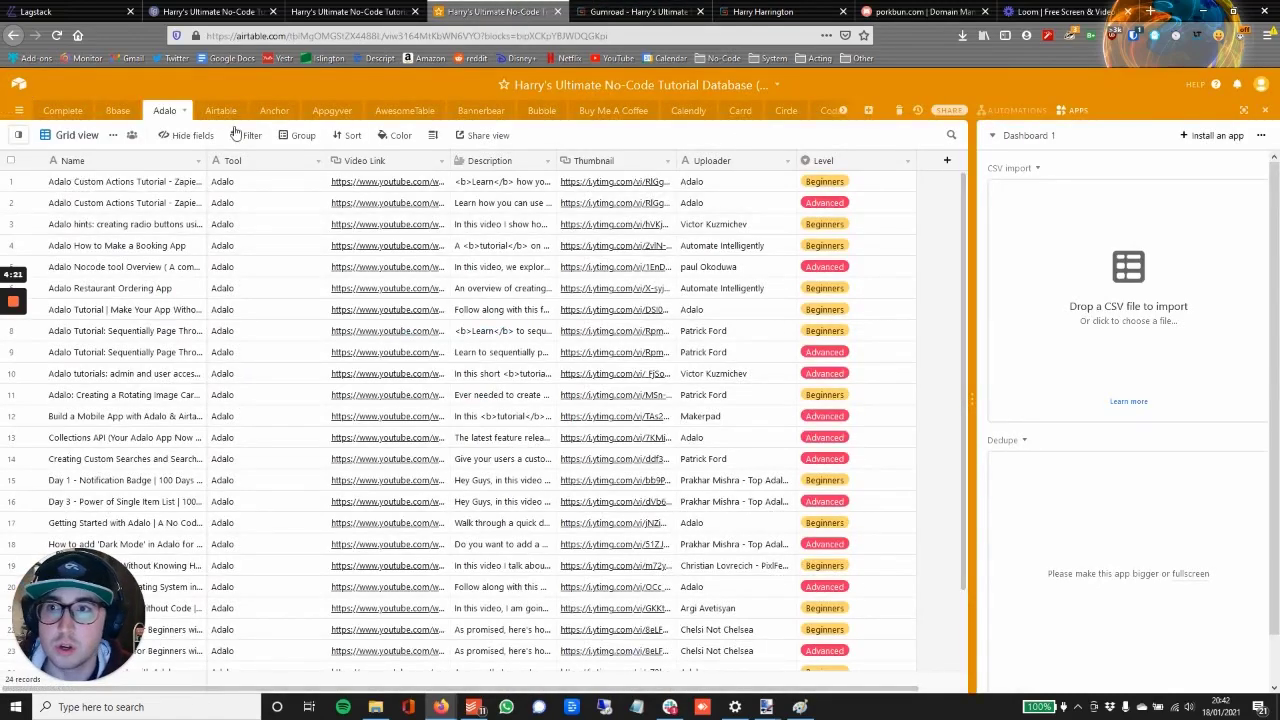
pyautogui.click(489, 139)
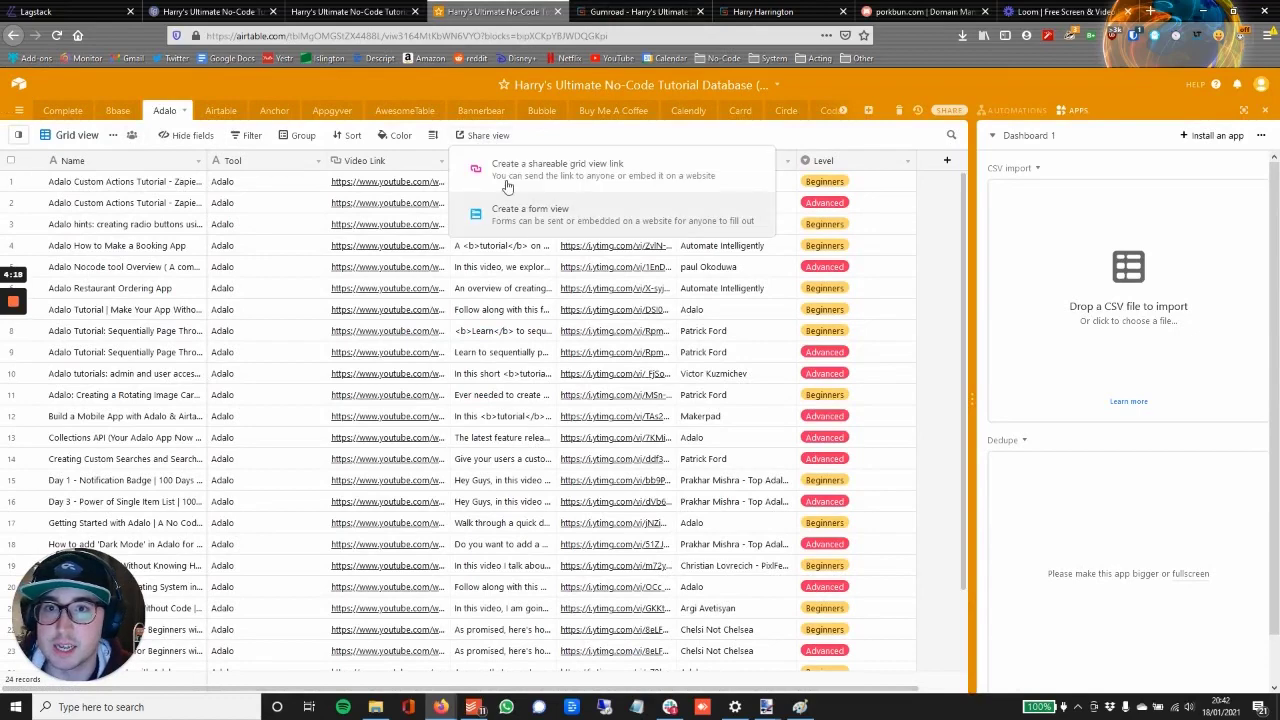
pyautogui.click(544, 134)
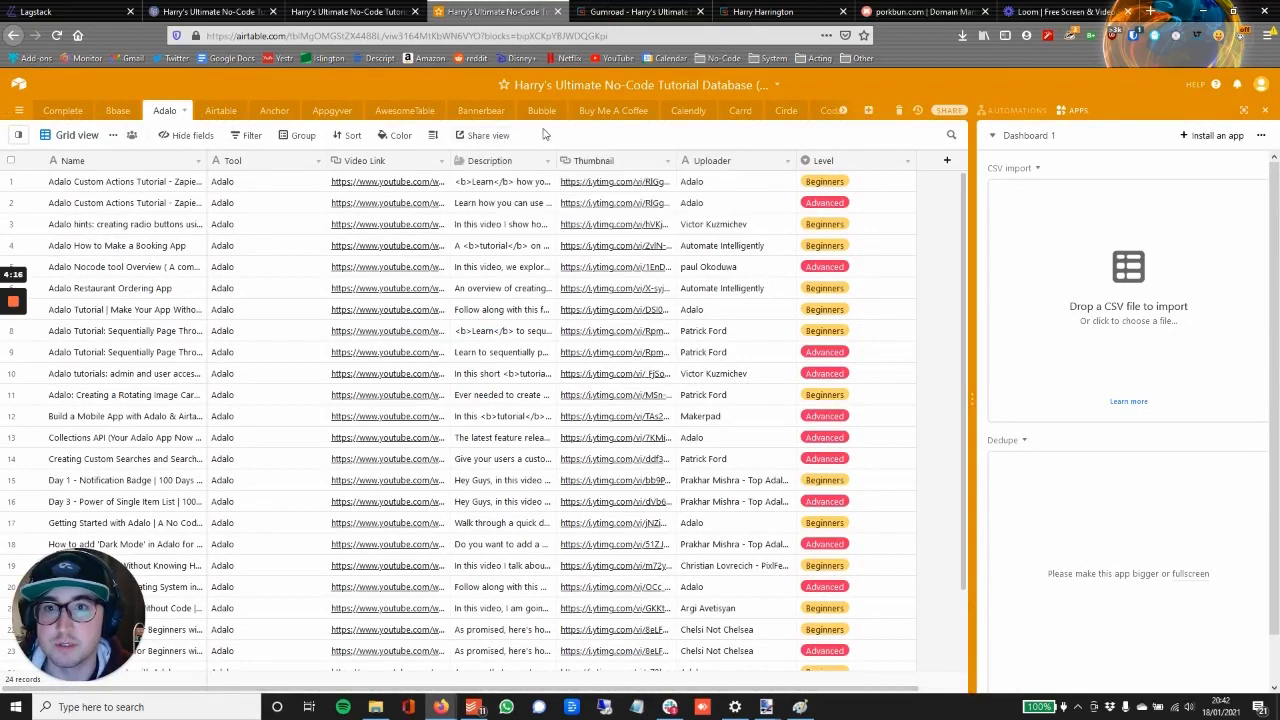
# Step: Return to the Airtable bases overview, locate the tutorial database in the No-Code Life workspace and examine its base options
pyautogui.click(18, 86)
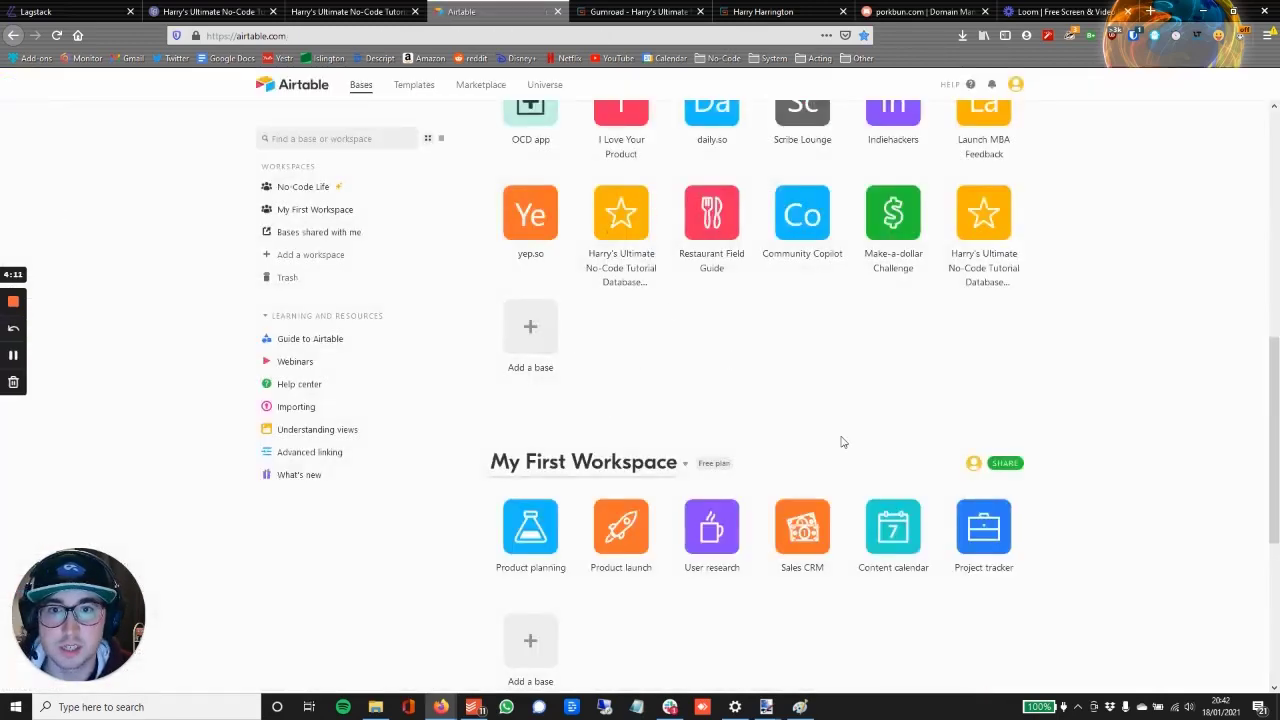
pyautogui.scroll(5, 834, 443)
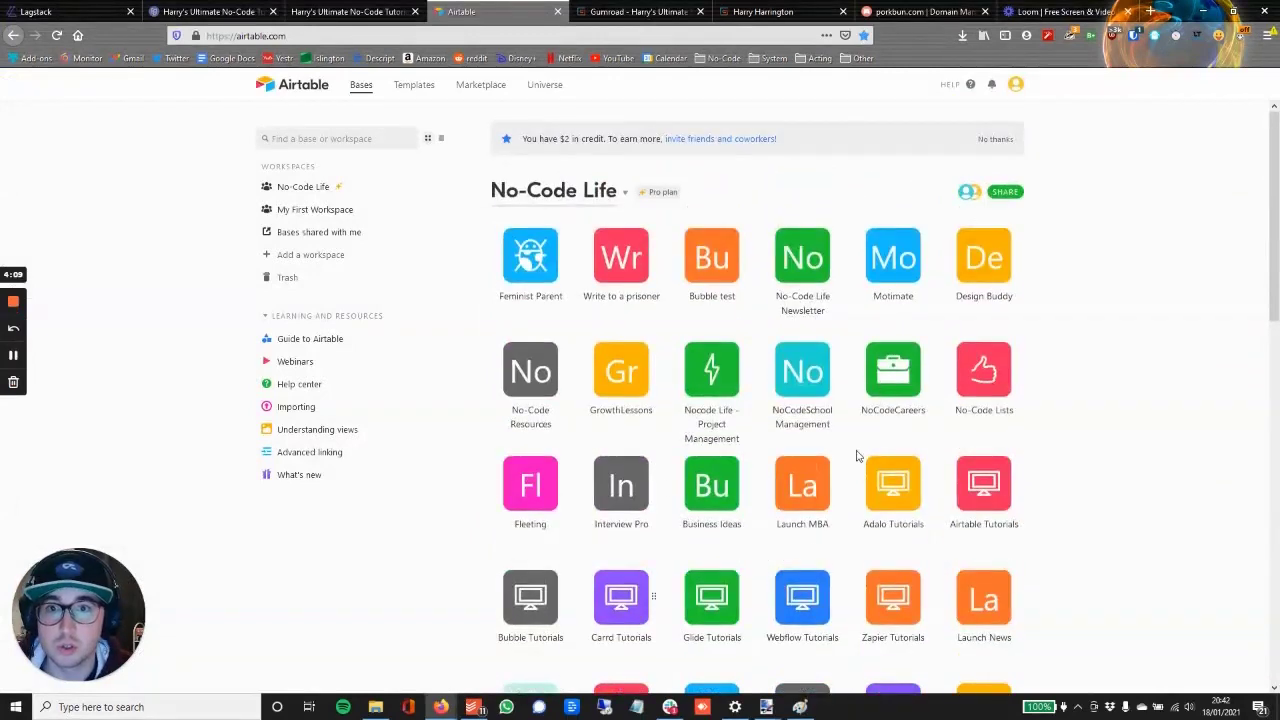
pyautogui.scroll(-5, 782, 352)
pyautogui.scroll(1, 690, 265)
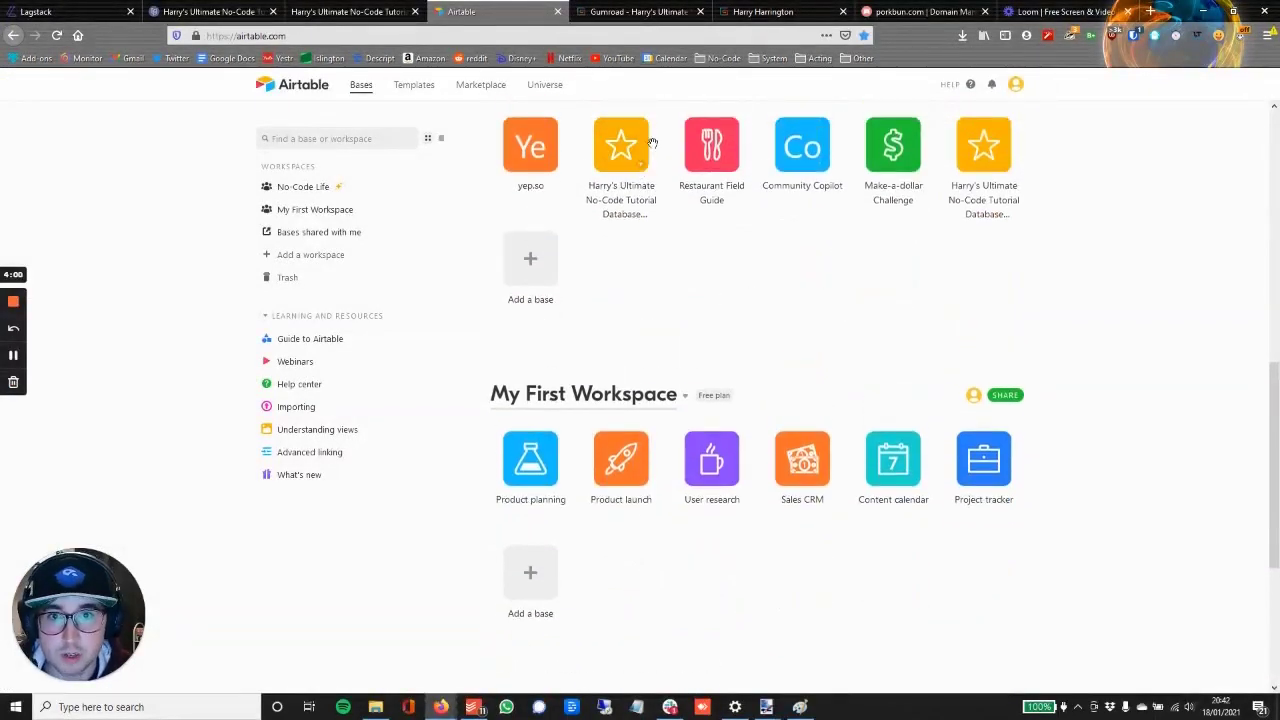
pyautogui.click(643, 172)
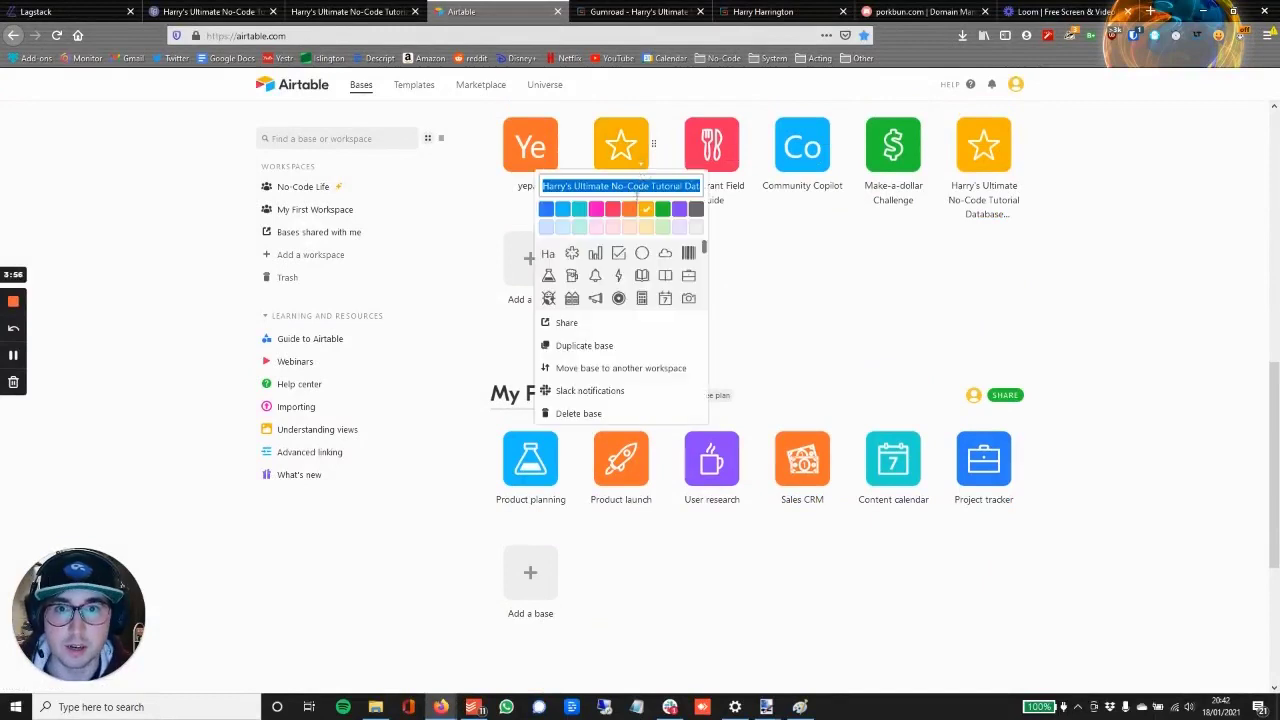
pyautogui.click(581, 347)
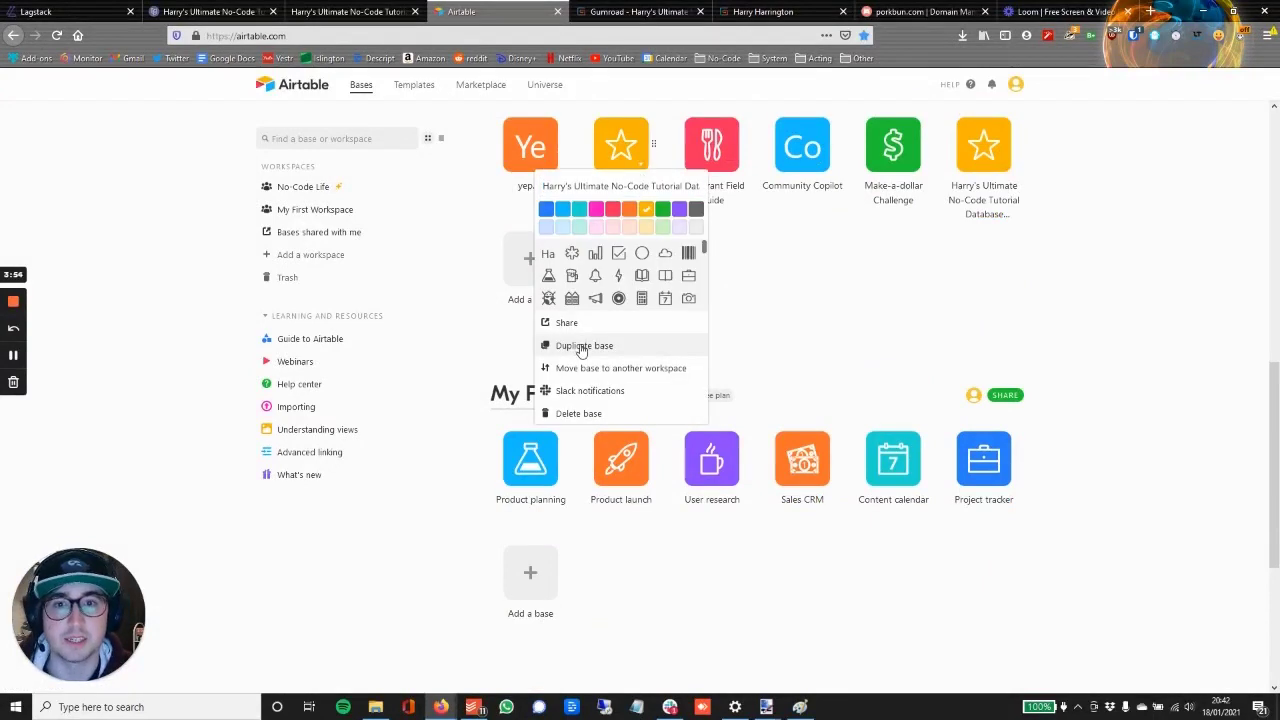
pyautogui.click(910, 286)
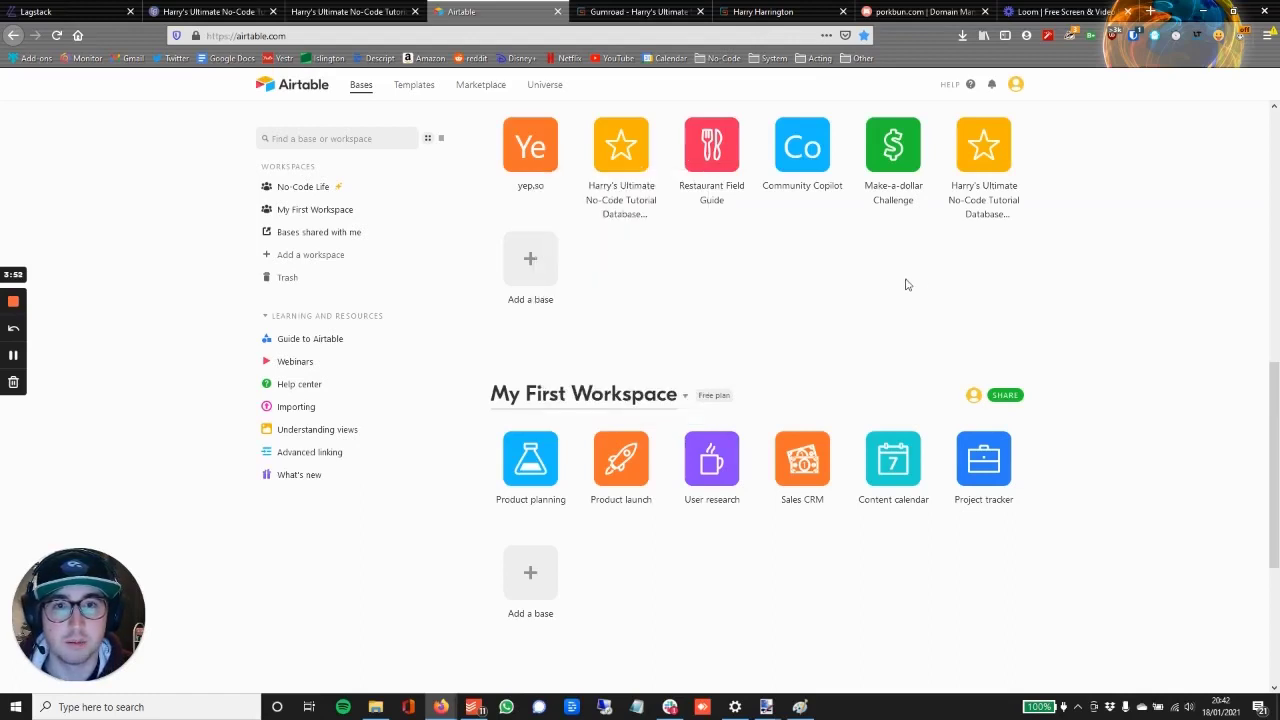
# Step: Open the tutorial database's share settings and select Read only access with any email address allowed for the invite link
pyautogui.click(641, 169)
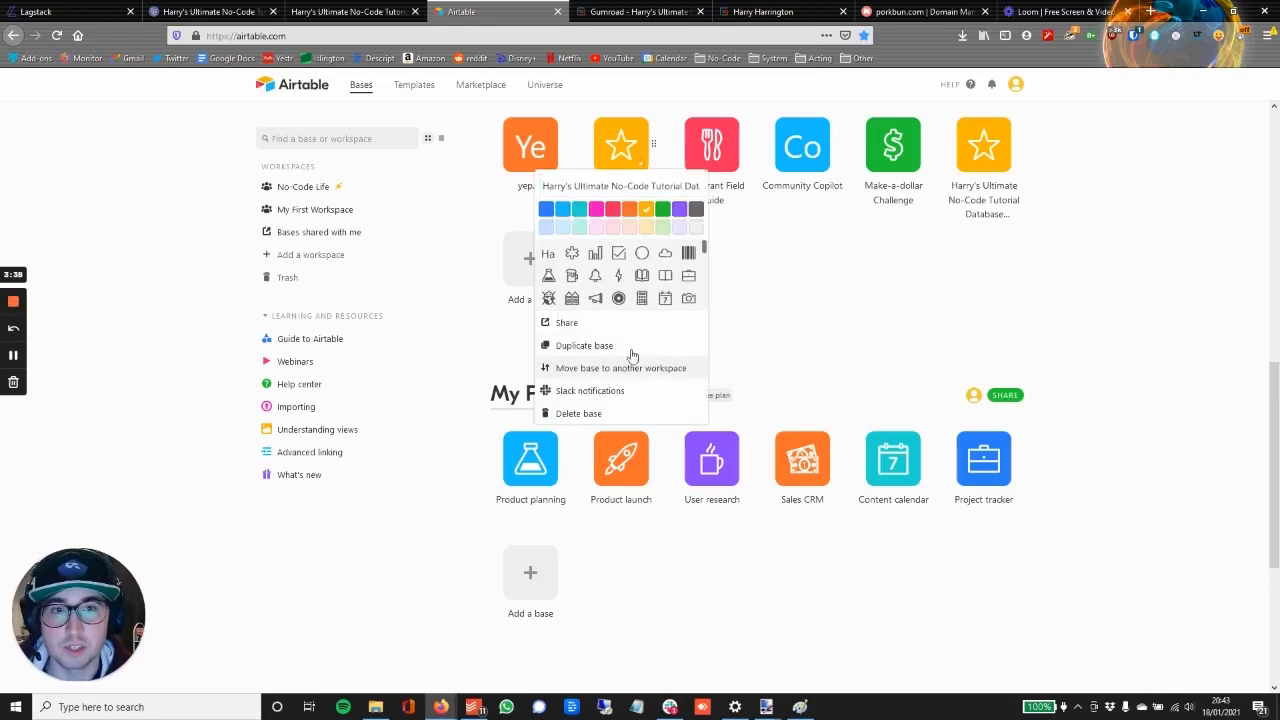
pyautogui.click(567, 323)
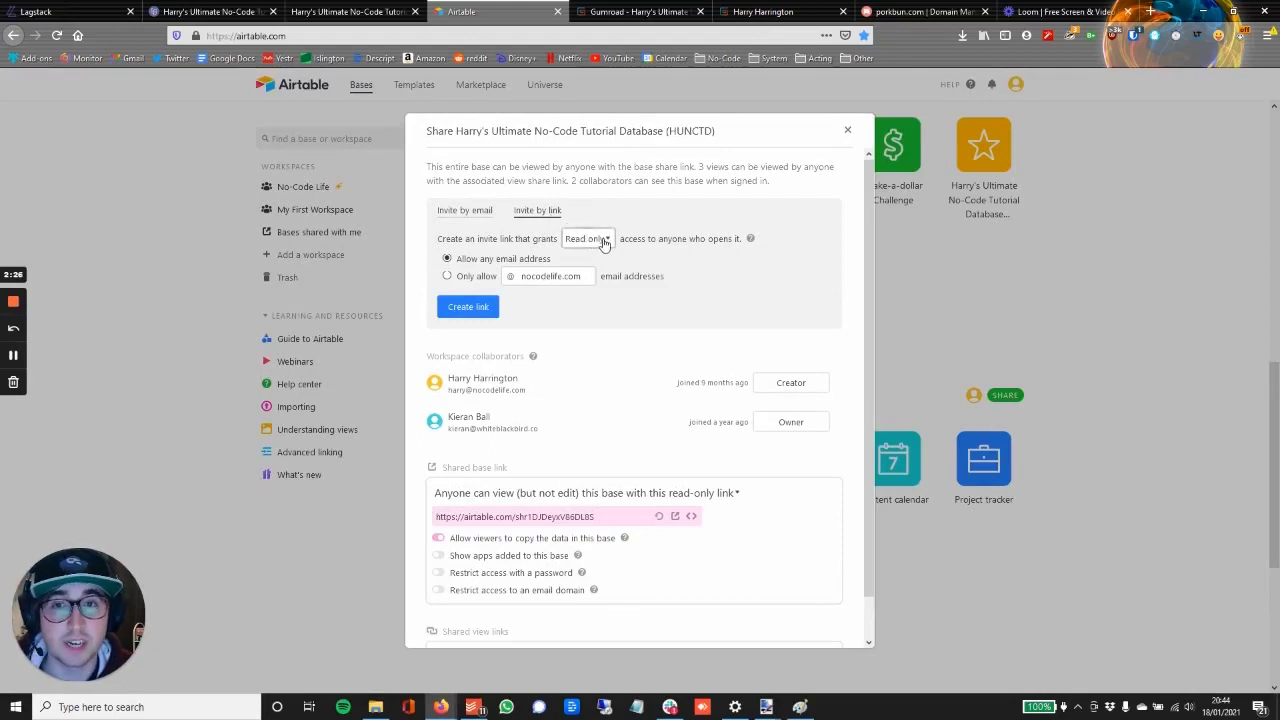
pyautogui.click(605, 243)
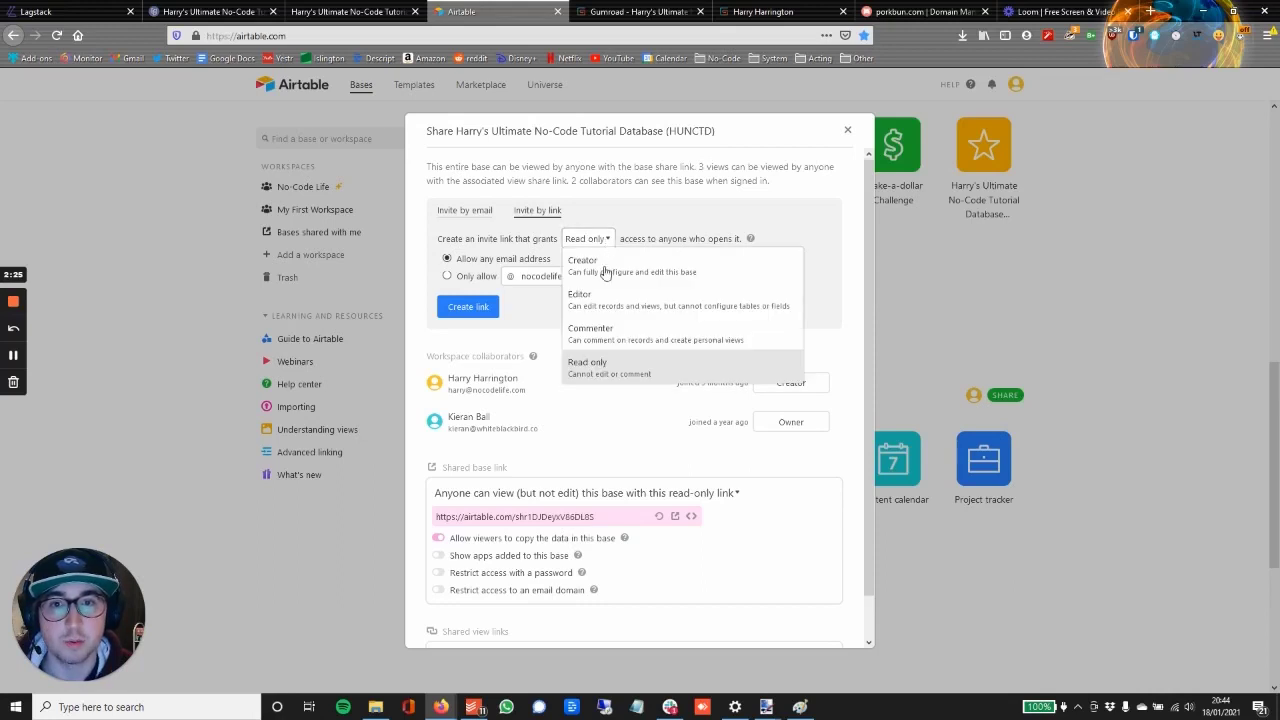
pyautogui.click(621, 371)
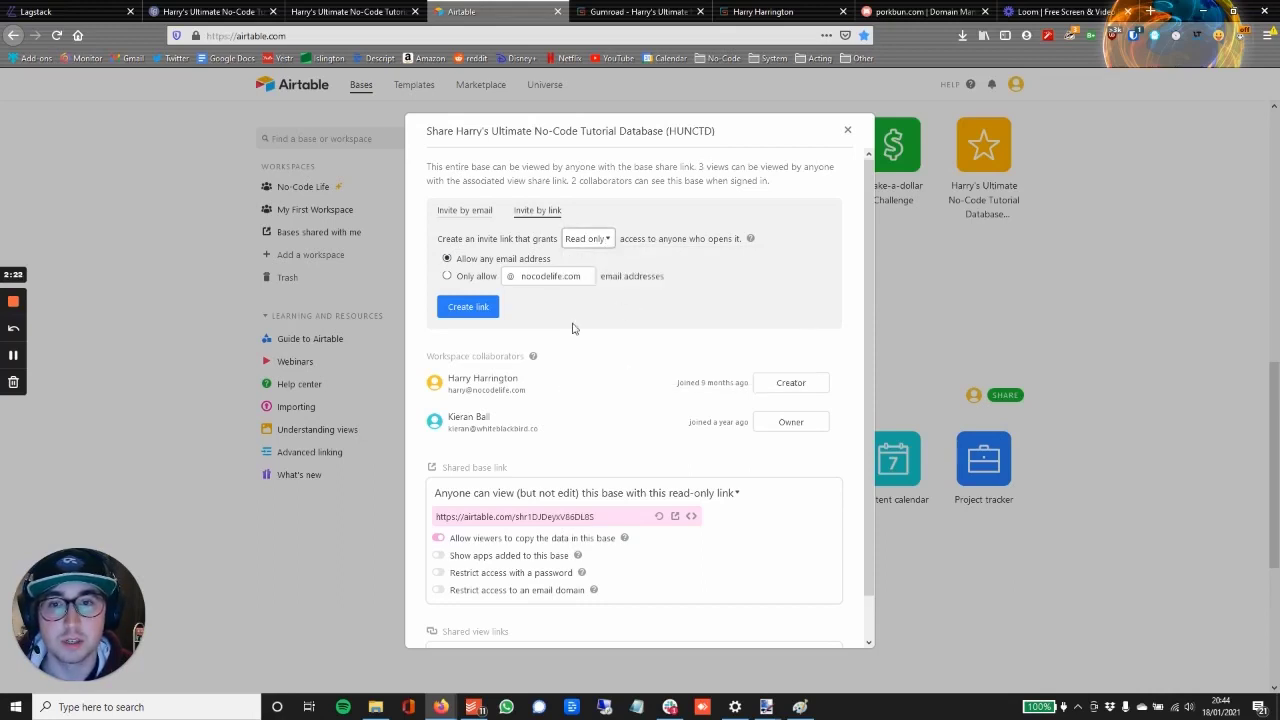
pyautogui.click(610, 245)
pyautogui.click(614, 366)
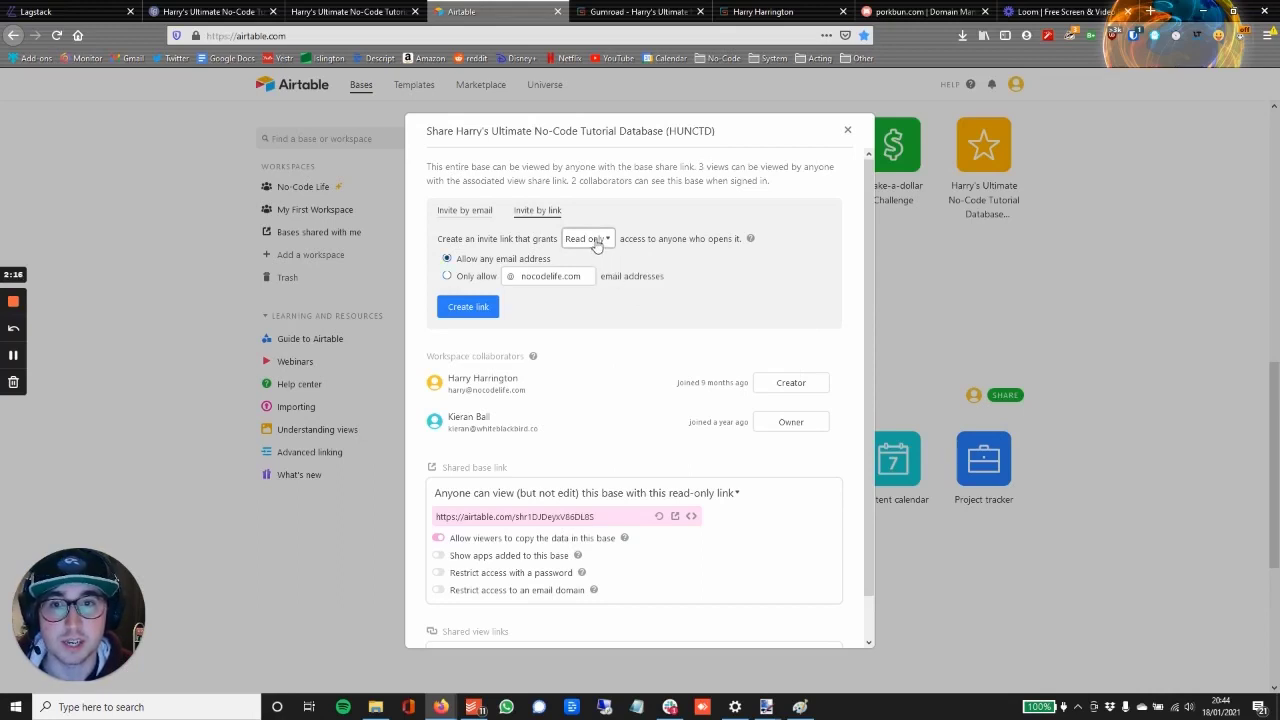
pyautogui.click(448, 259)
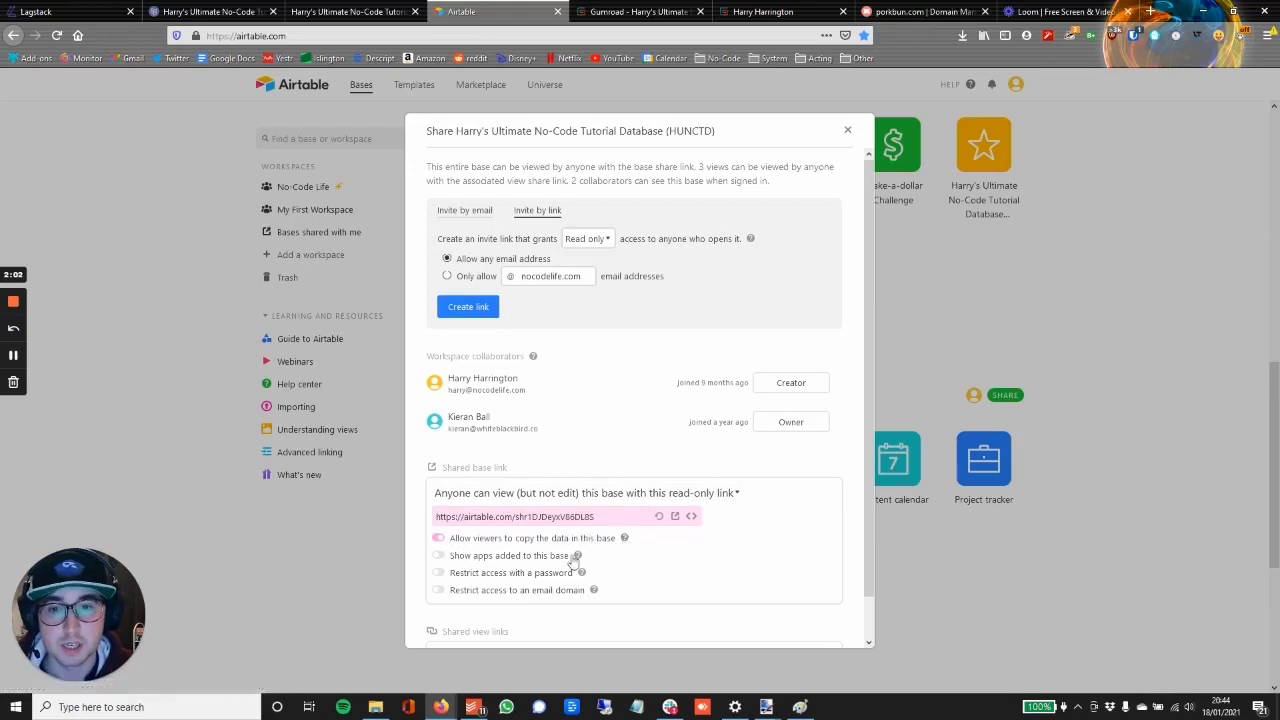
# Step: Copy the tutorial database's read-only shared base link from the share settings
pyautogui.scroll(-1, 700, 555)
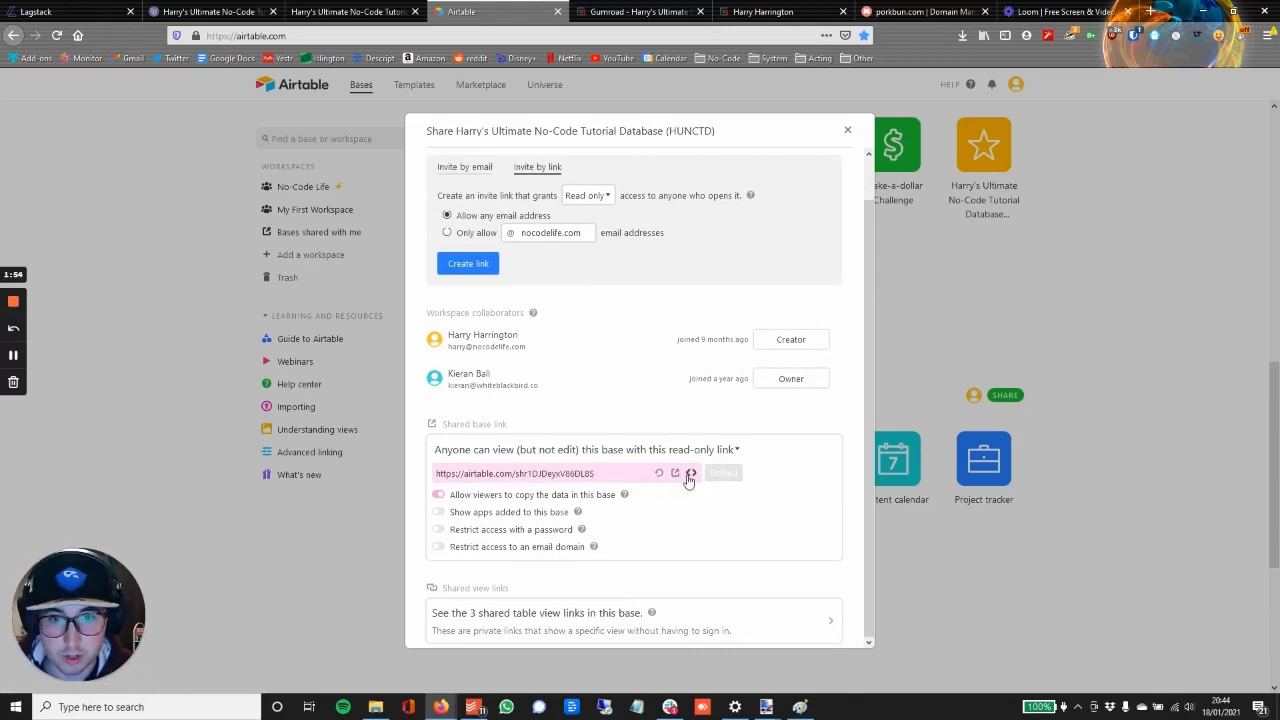
pyautogui.click(541, 470)
pyautogui.rightClick(546, 470)
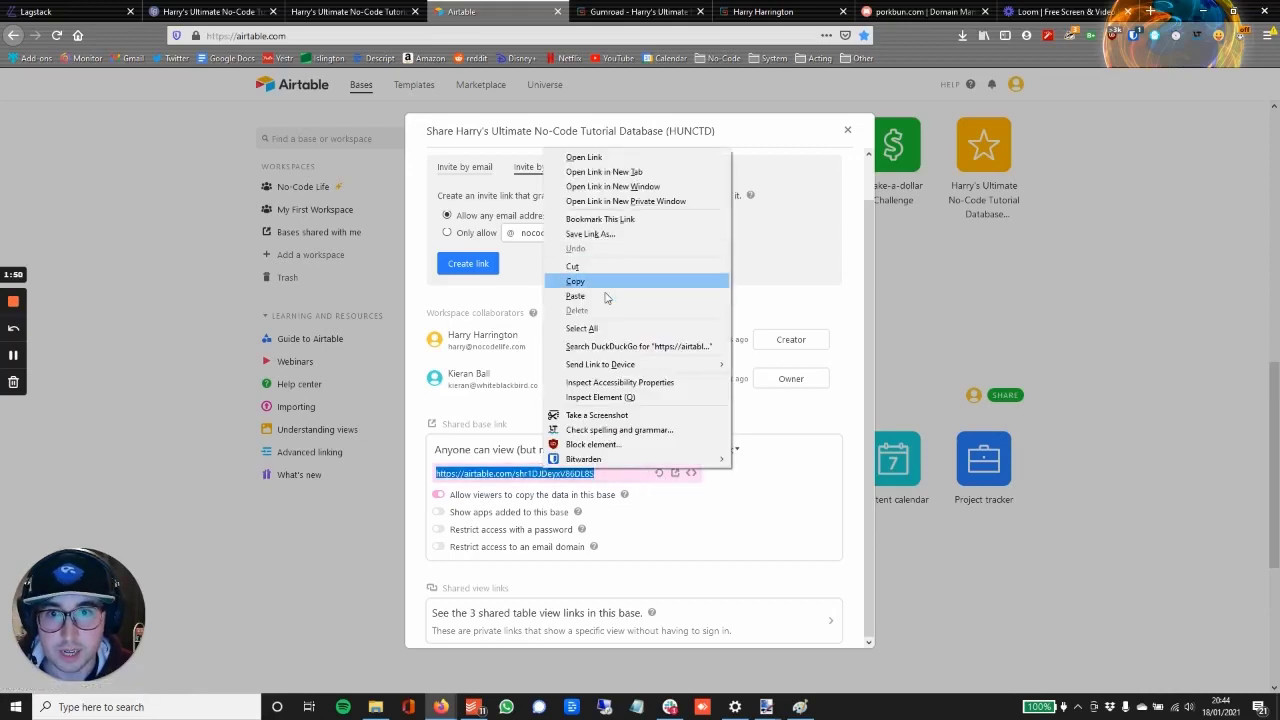
pyautogui.click(607, 283)
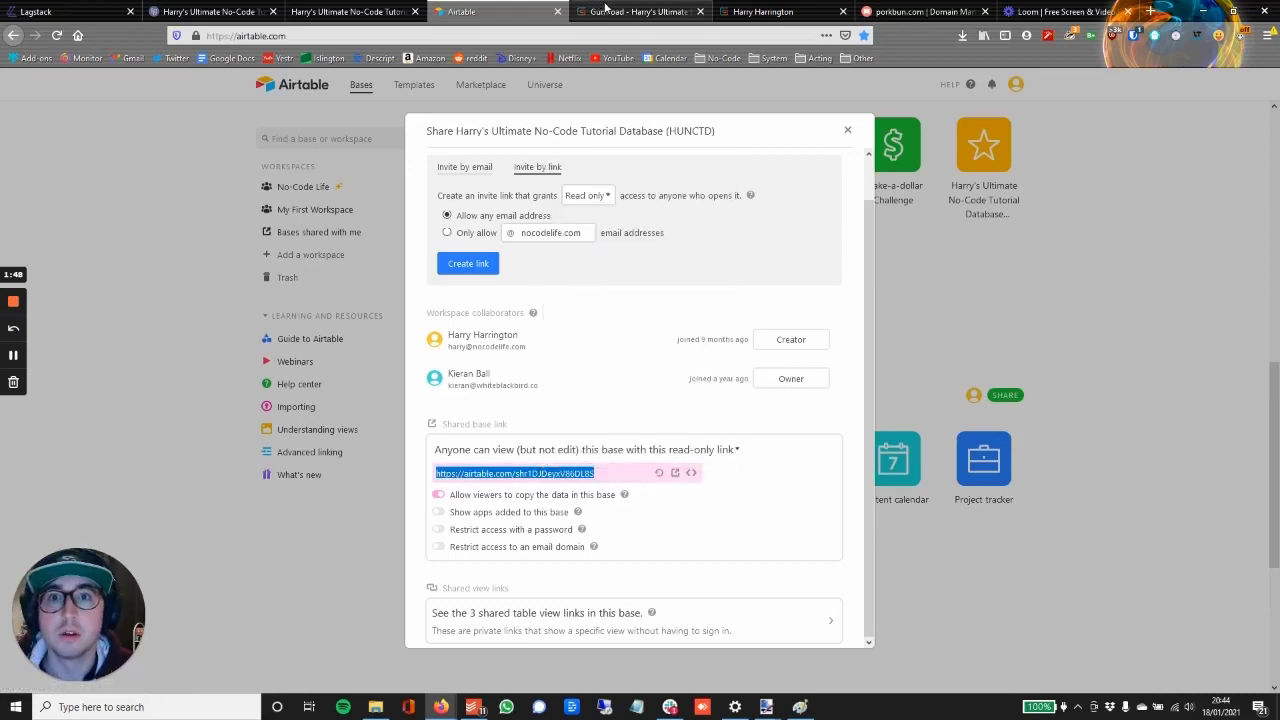
# Step: Switch to the Gumroad product, paste the Airtable shared base link as the redirect URL after purchase, and test it
pyautogui.click(643, 12)
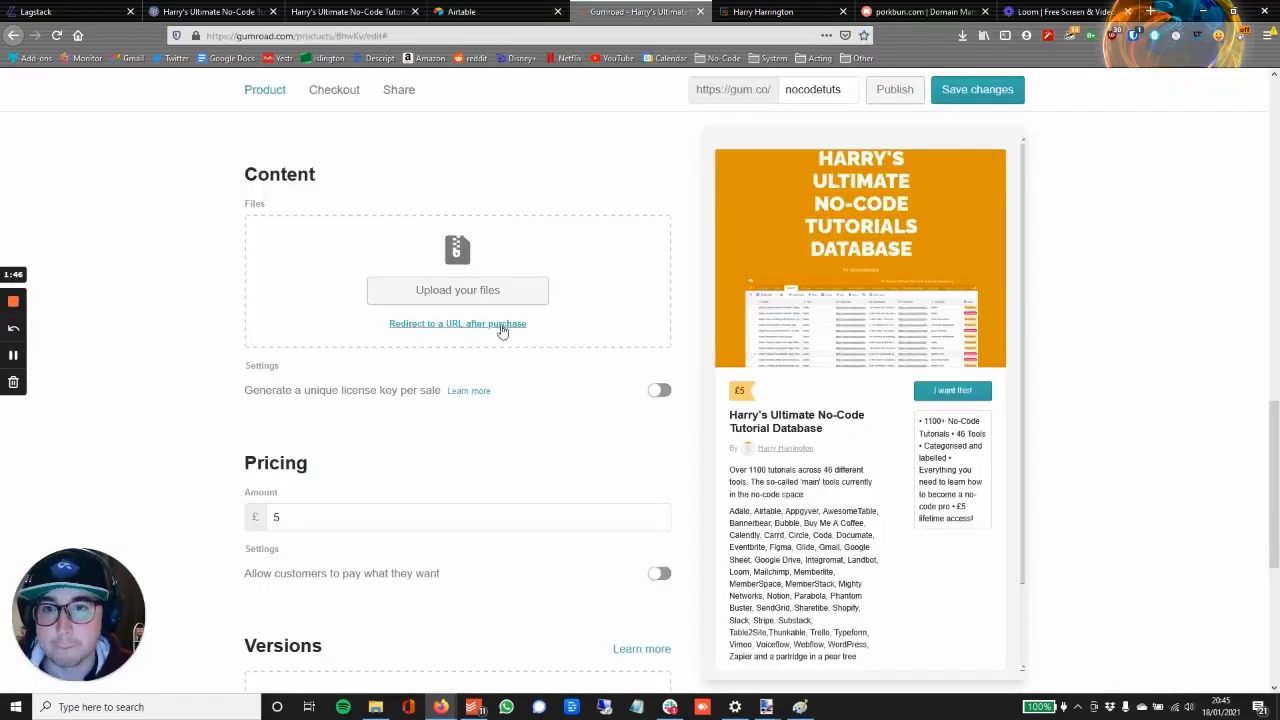
pyautogui.scroll(5, 490, 323)
pyautogui.scroll(3, 490, 323)
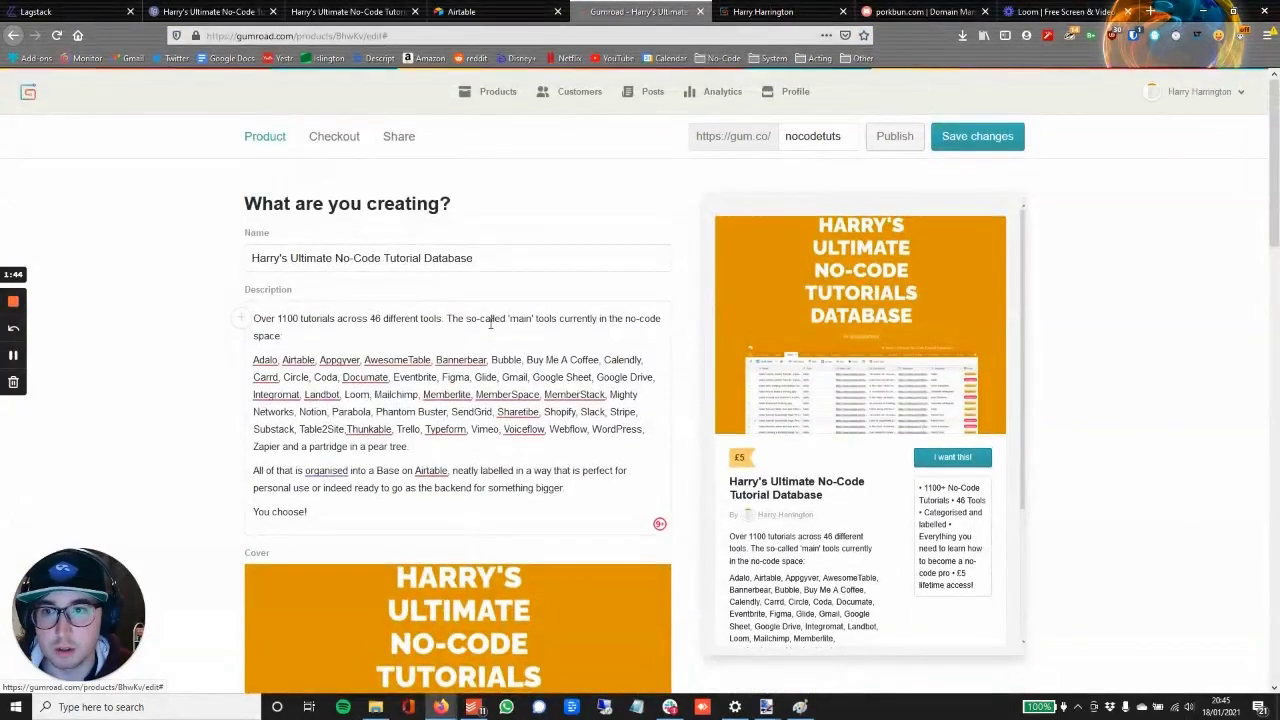
pyautogui.scroll(-10, 550, 323)
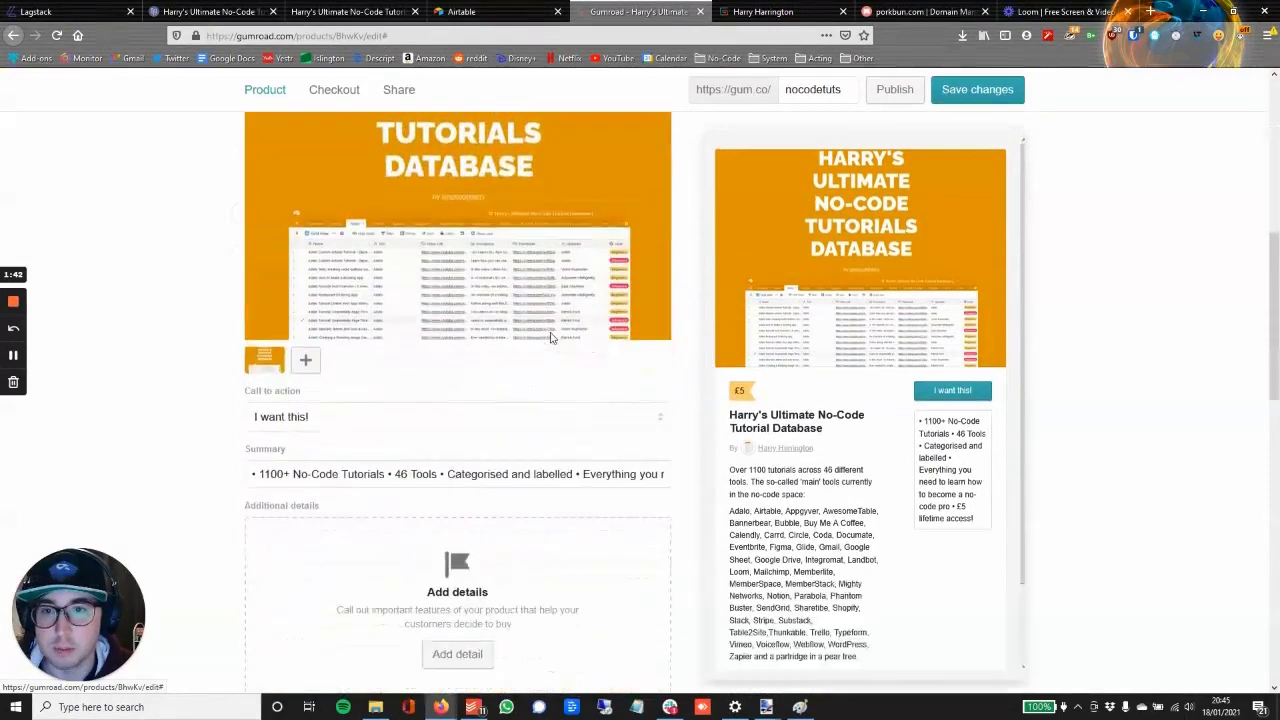
pyautogui.rightClick(432, 386)
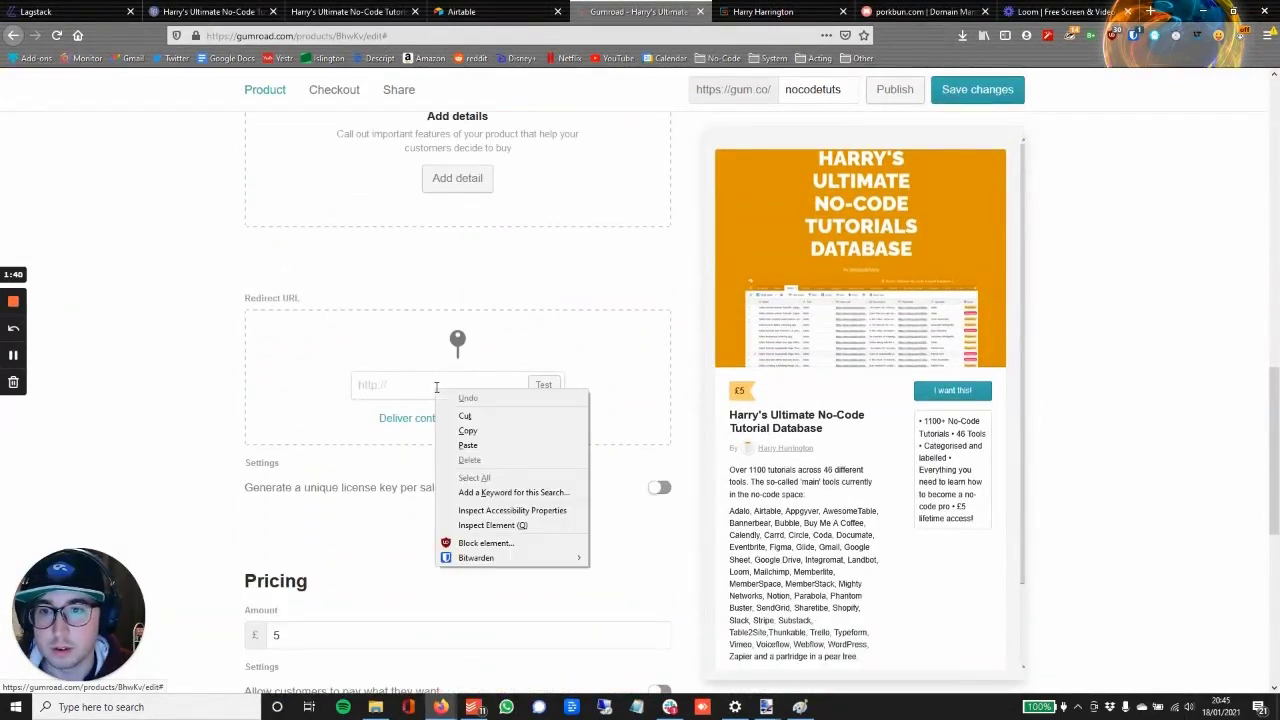
pyautogui.click(478, 446)
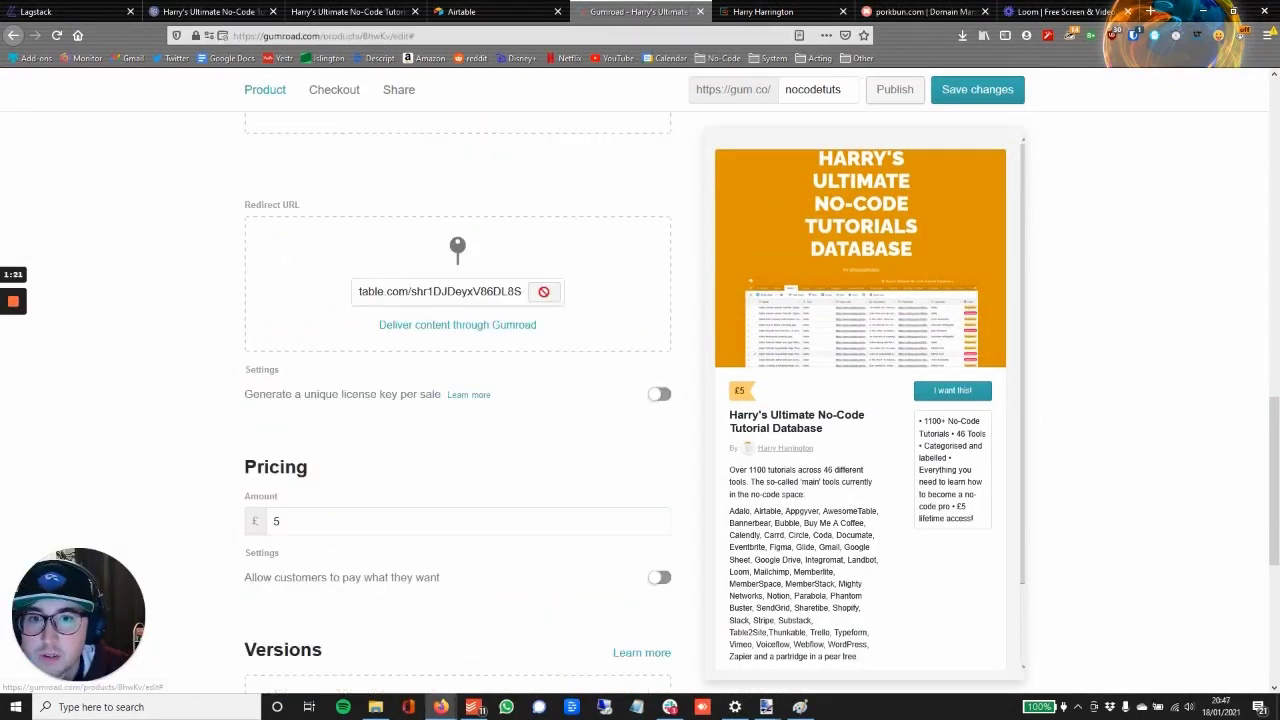
pyautogui.click(546, 292)
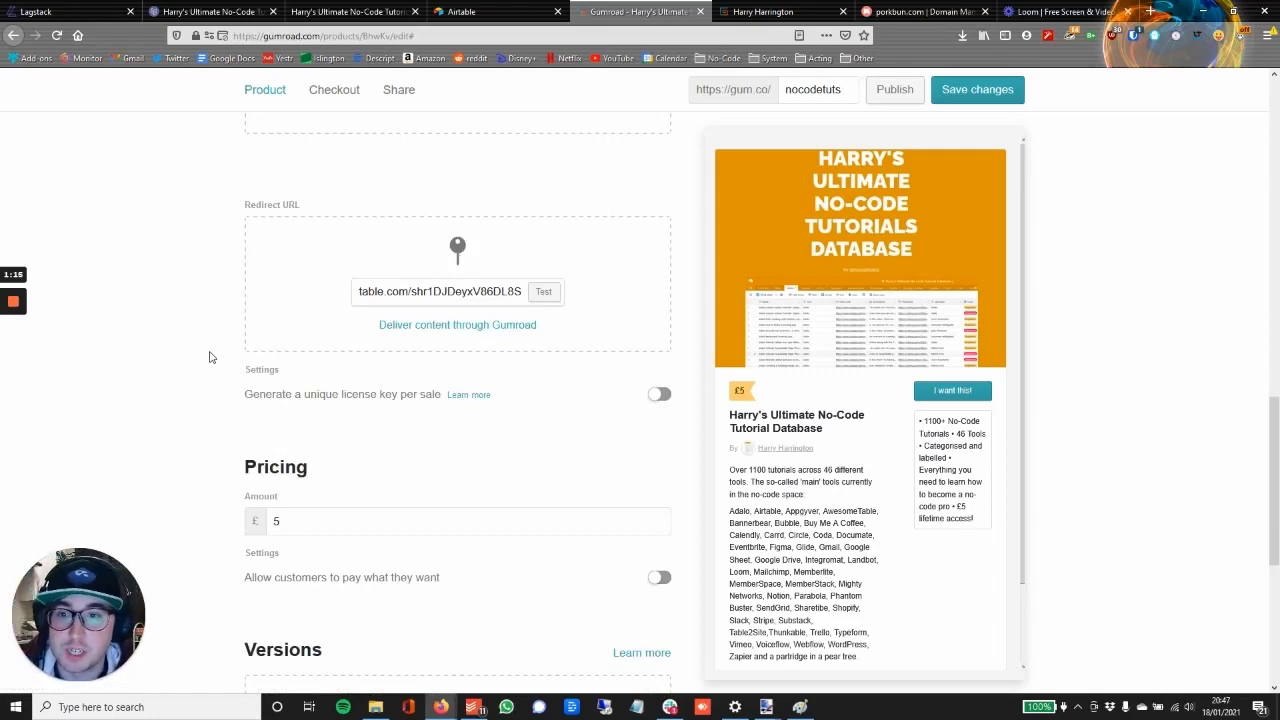
# Step: Review the product's pricing, versions and sales settings, and save the changes
pyautogui.scroll(-3, 218, 350)
pyautogui.scroll(-1, 376, 288)
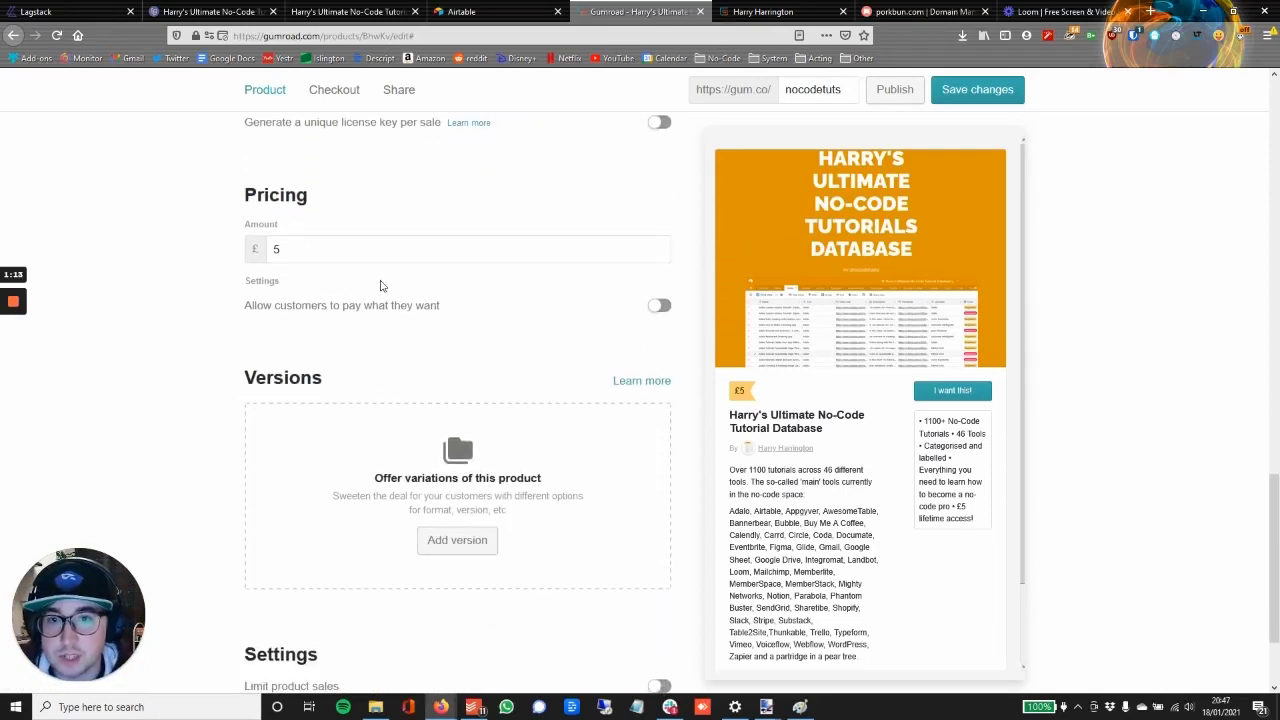
pyautogui.scroll(-2, 330, 310)
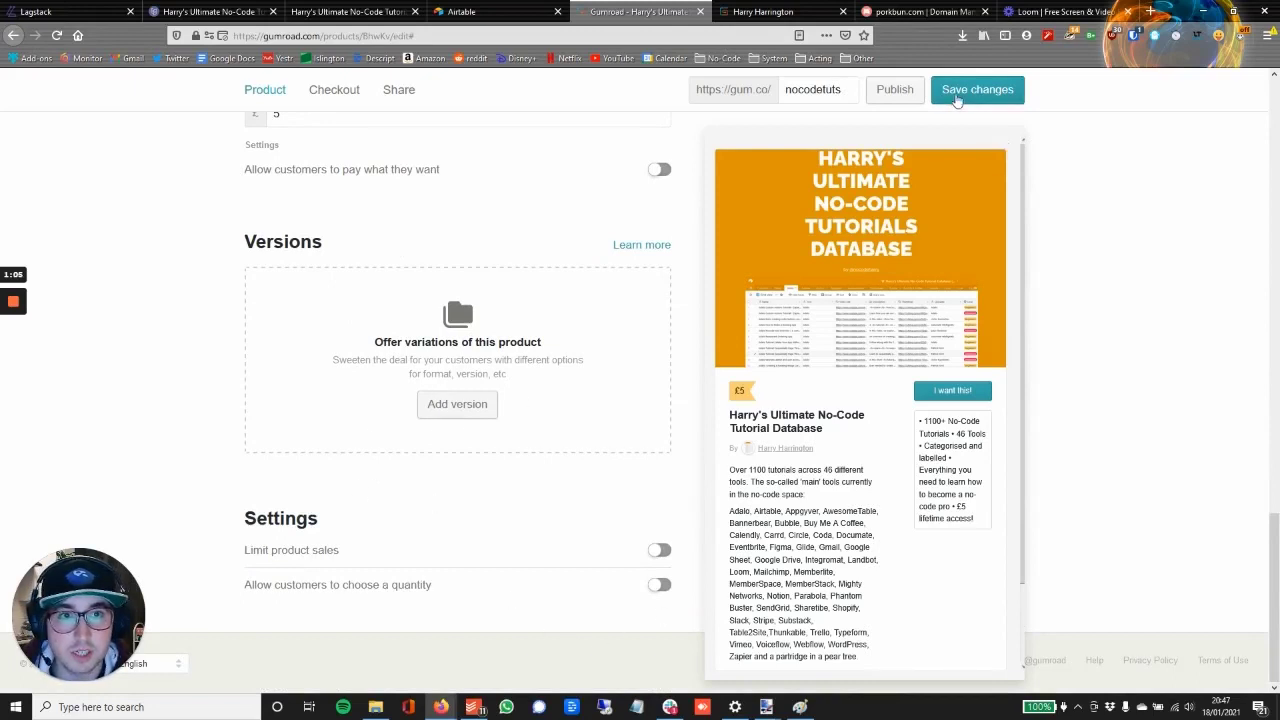
pyautogui.click(956, 96)
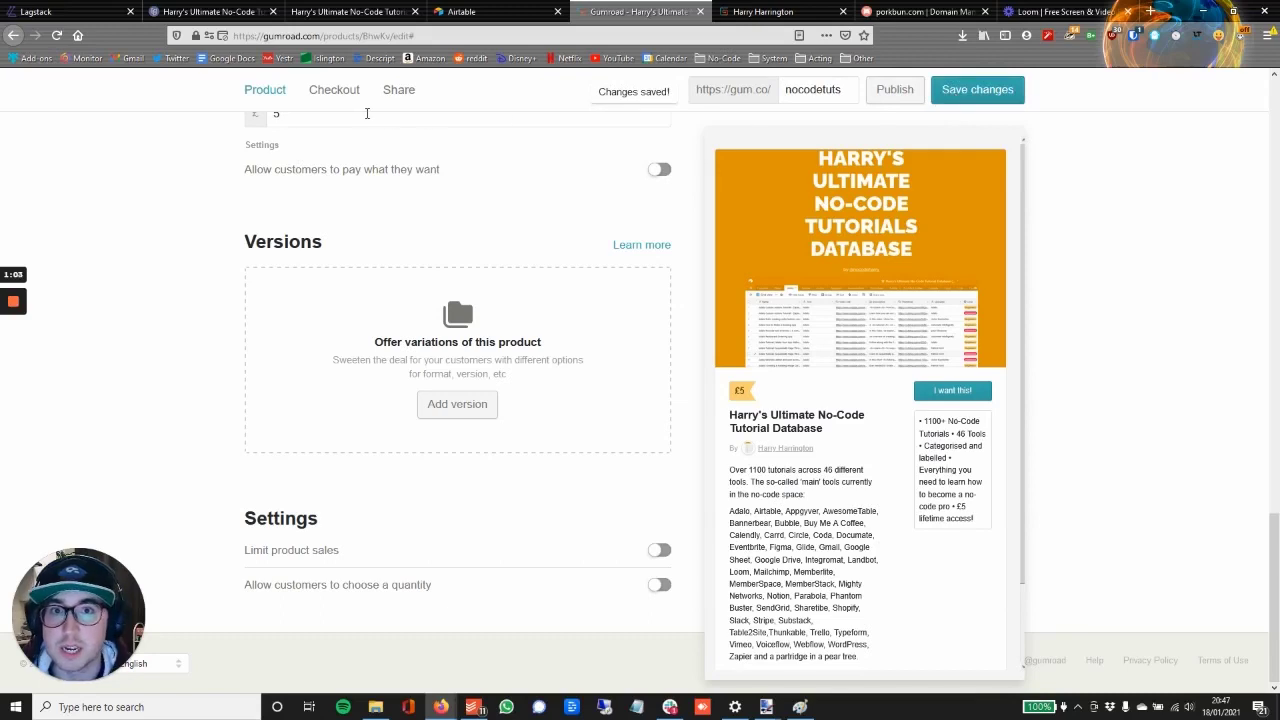
# Step: Open the product's checkout settings and examine the full-page preview of the product listing
pyautogui.click(334, 94)
pyautogui.scroll(3, 603, 314)
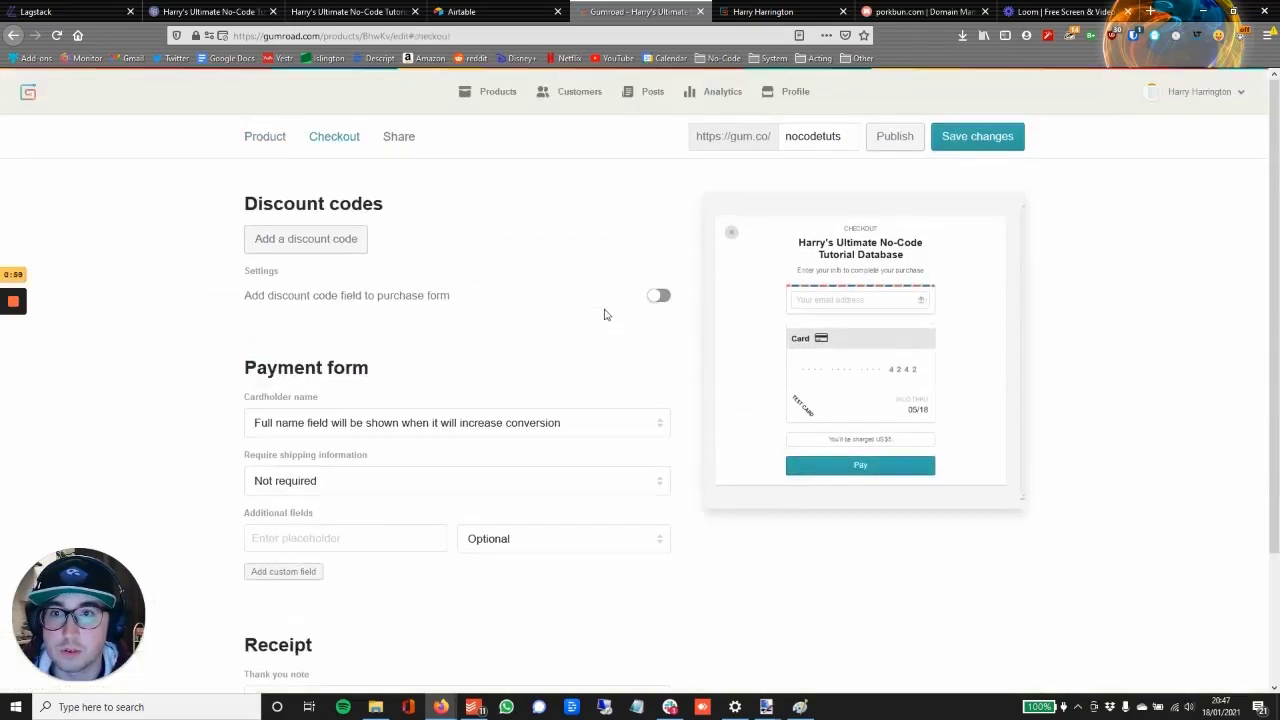
pyautogui.moveTo(917, 303)
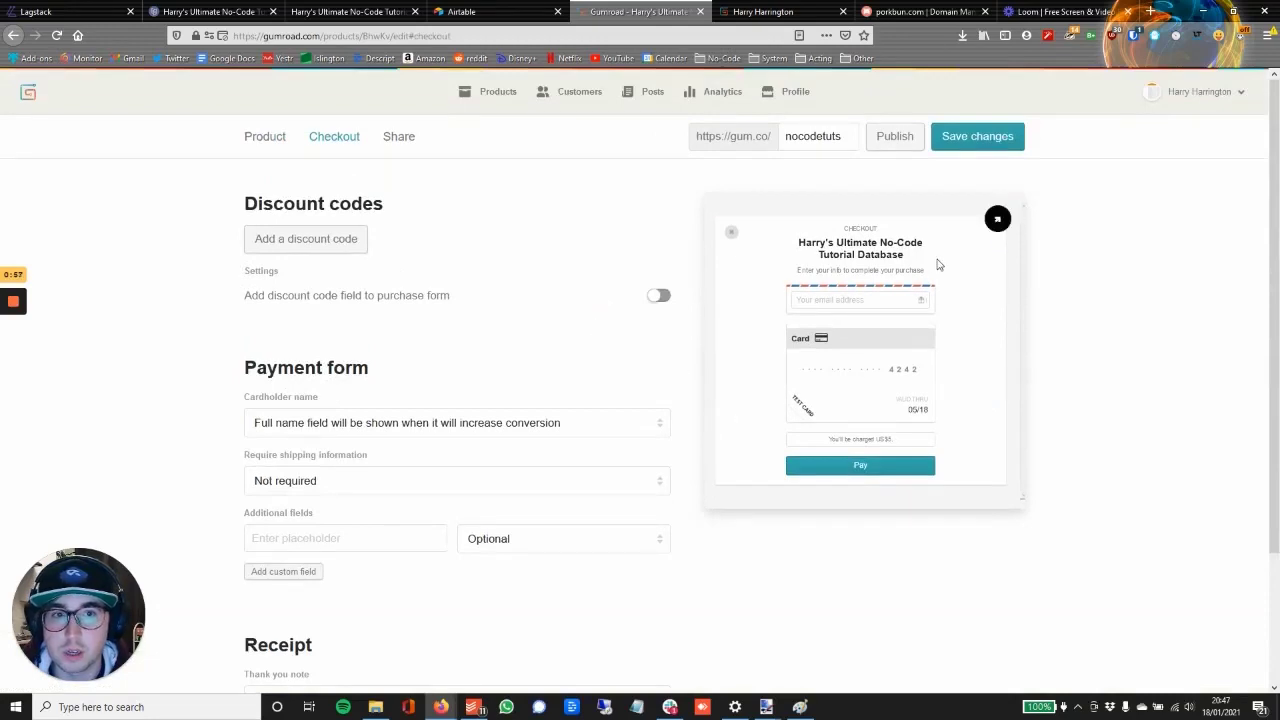
pyautogui.click(1000, 225)
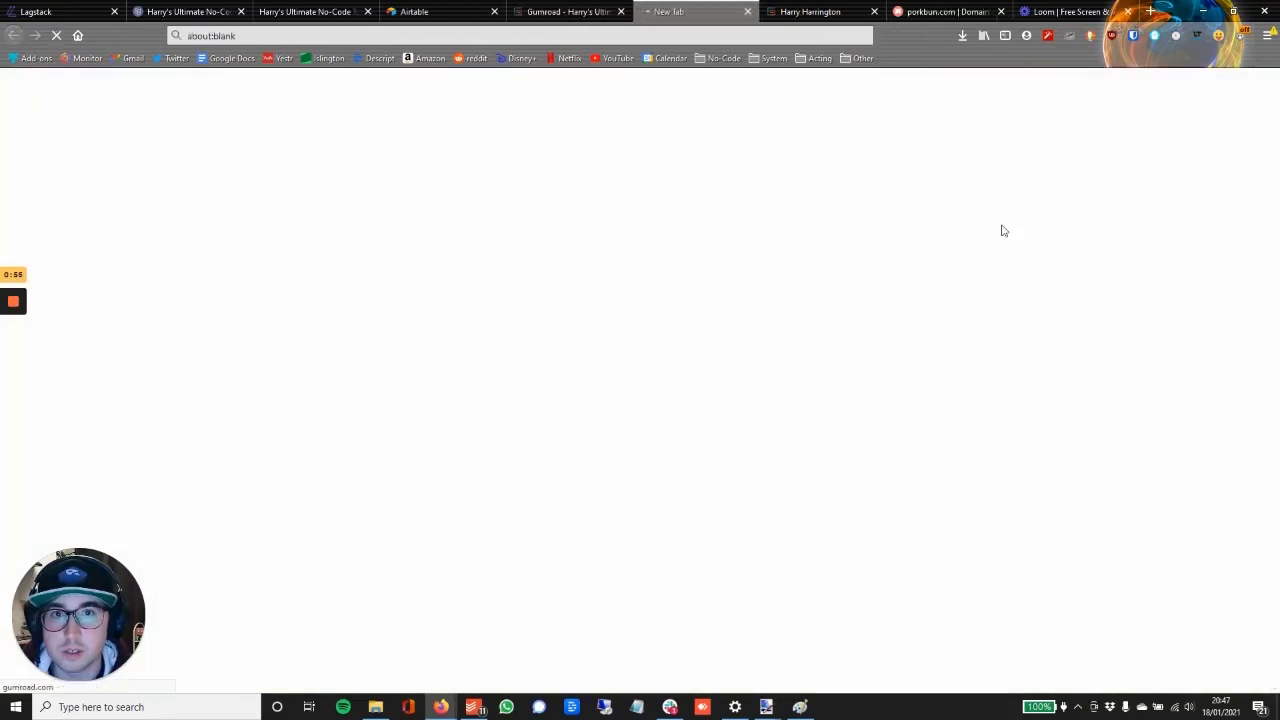
pyautogui.scroll(-2, 965, 308)
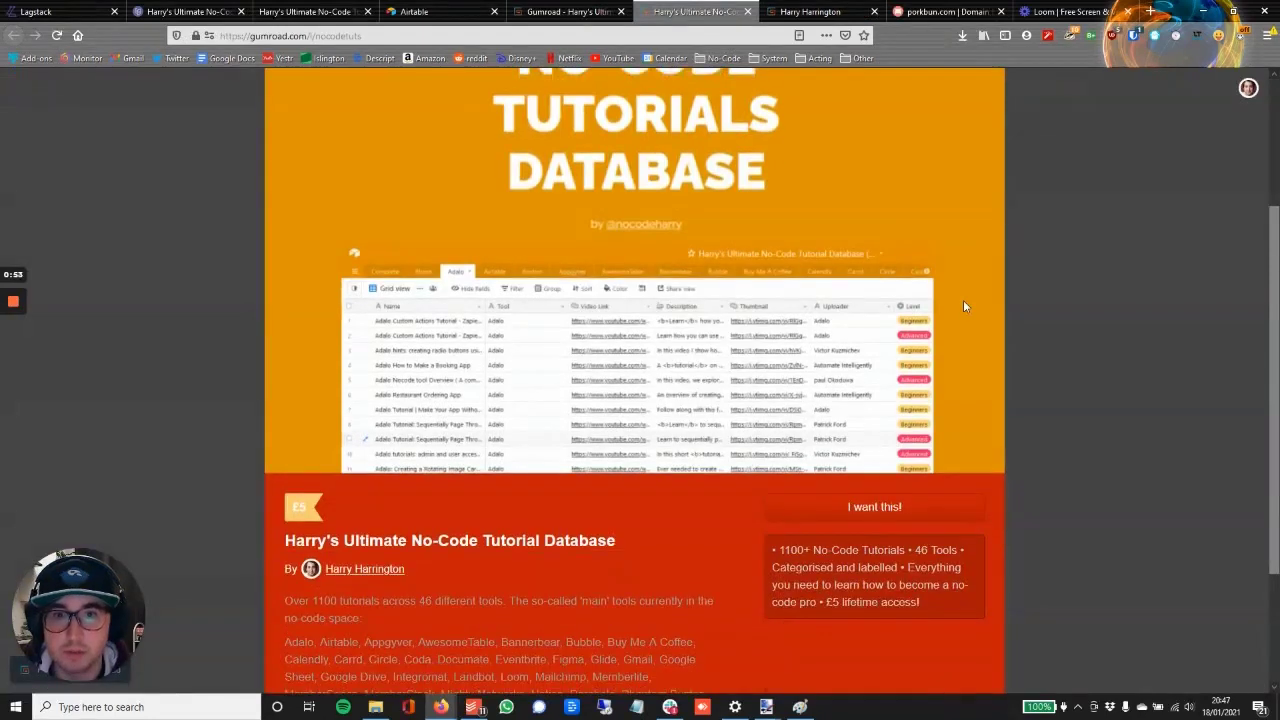
pyautogui.scroll(-2, 964, 306)
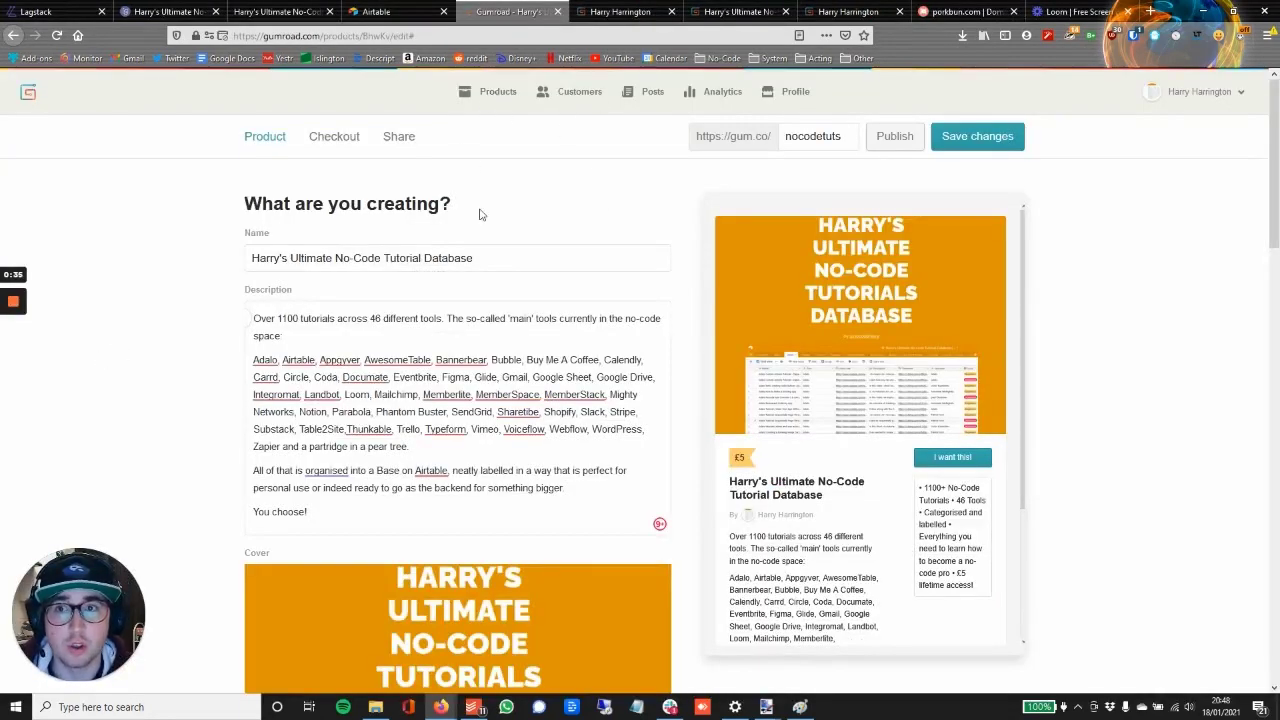
# Step: In the profile's style settings, try the Goblet of Fire theme, switch back to Gumroad — Default, and save the changes
pyautogui.click(795, 93)
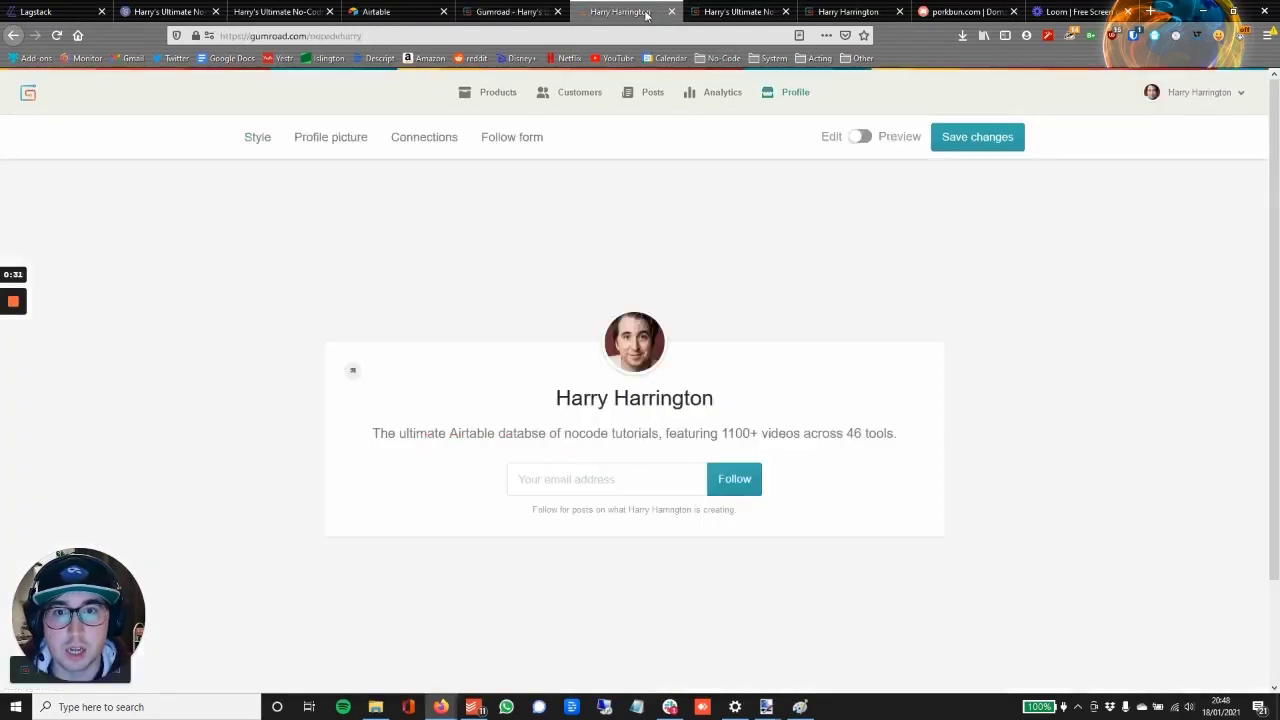
pyautogui.click(257, 139)
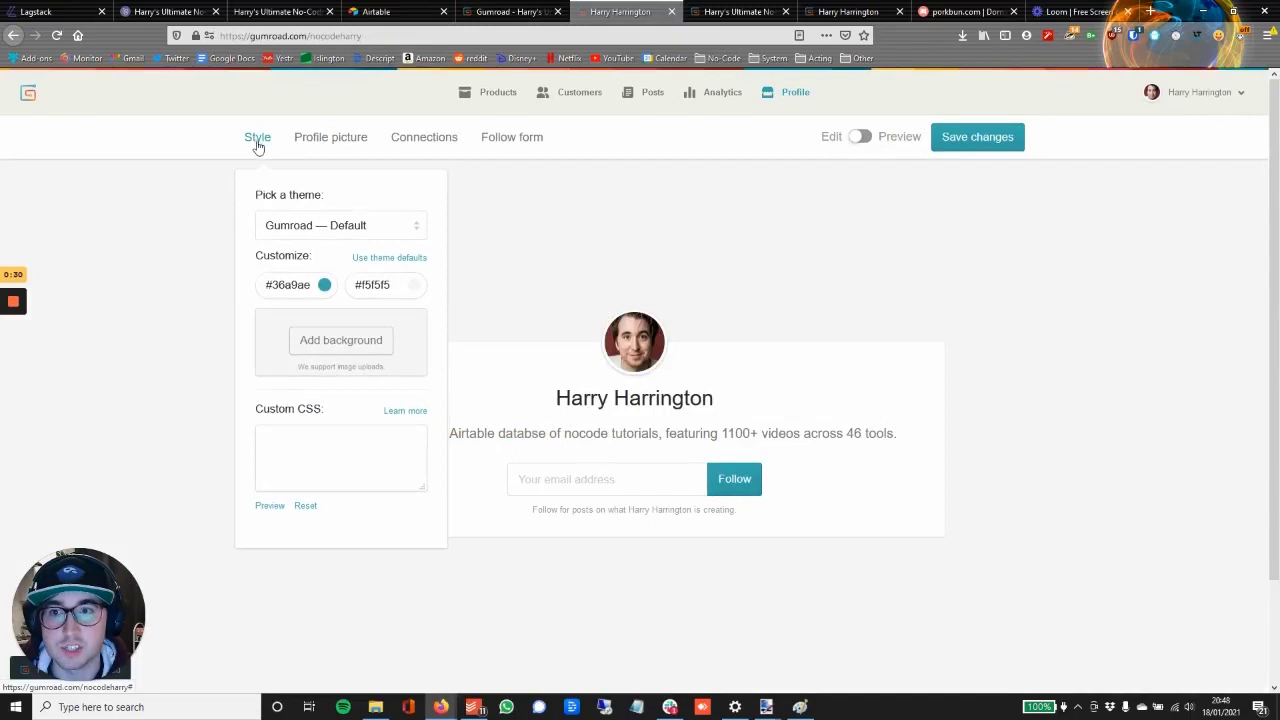
pyautogui.click(380, 222)
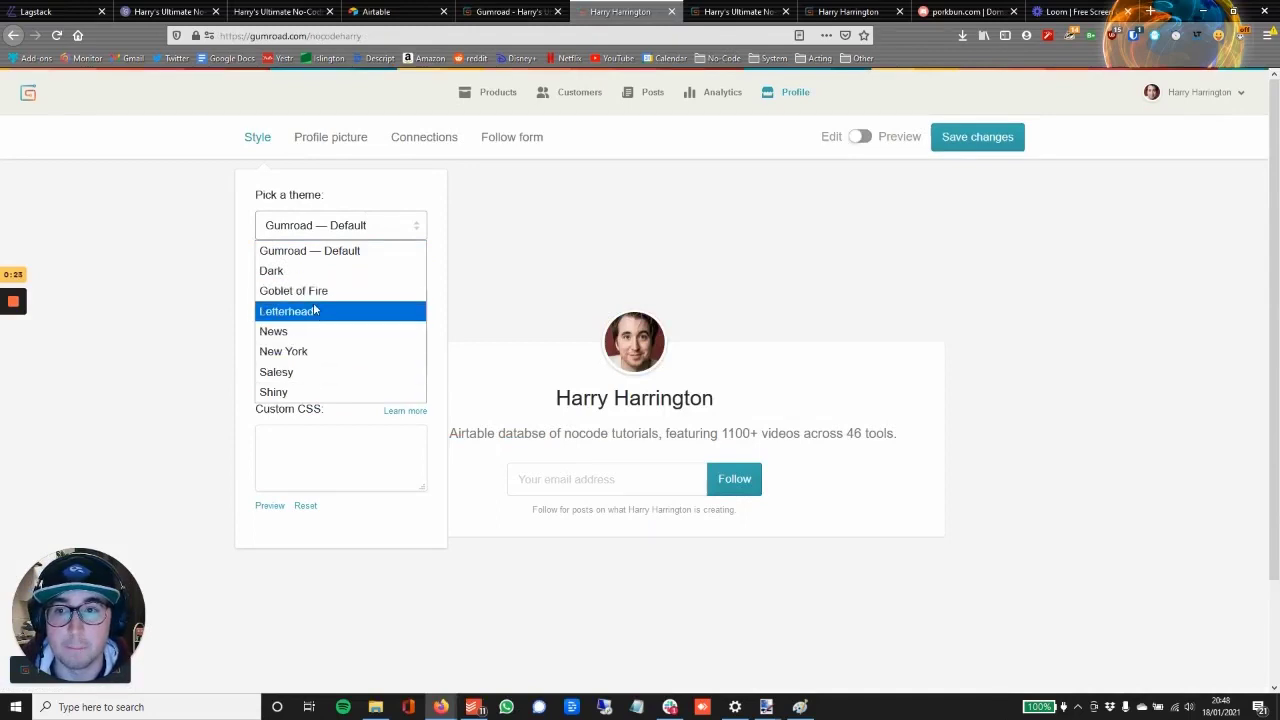
pyautogui.click(327, 291)
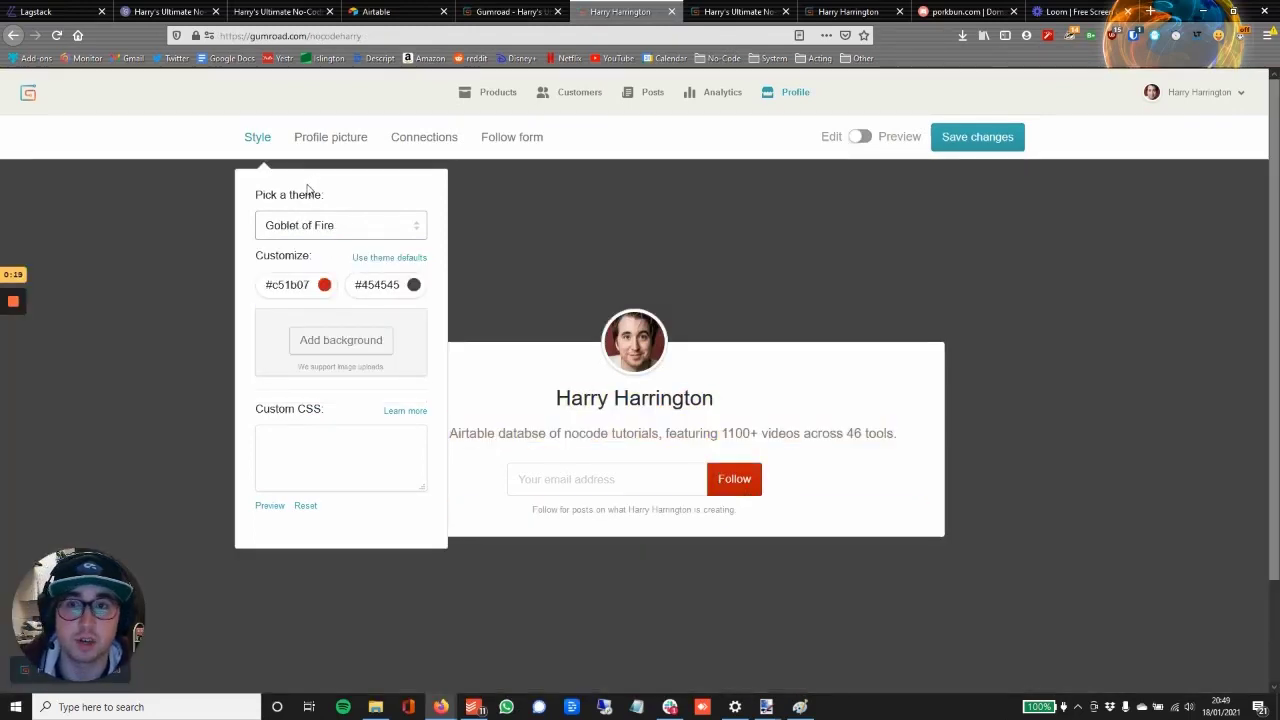
pyautogui.click(352, 234)
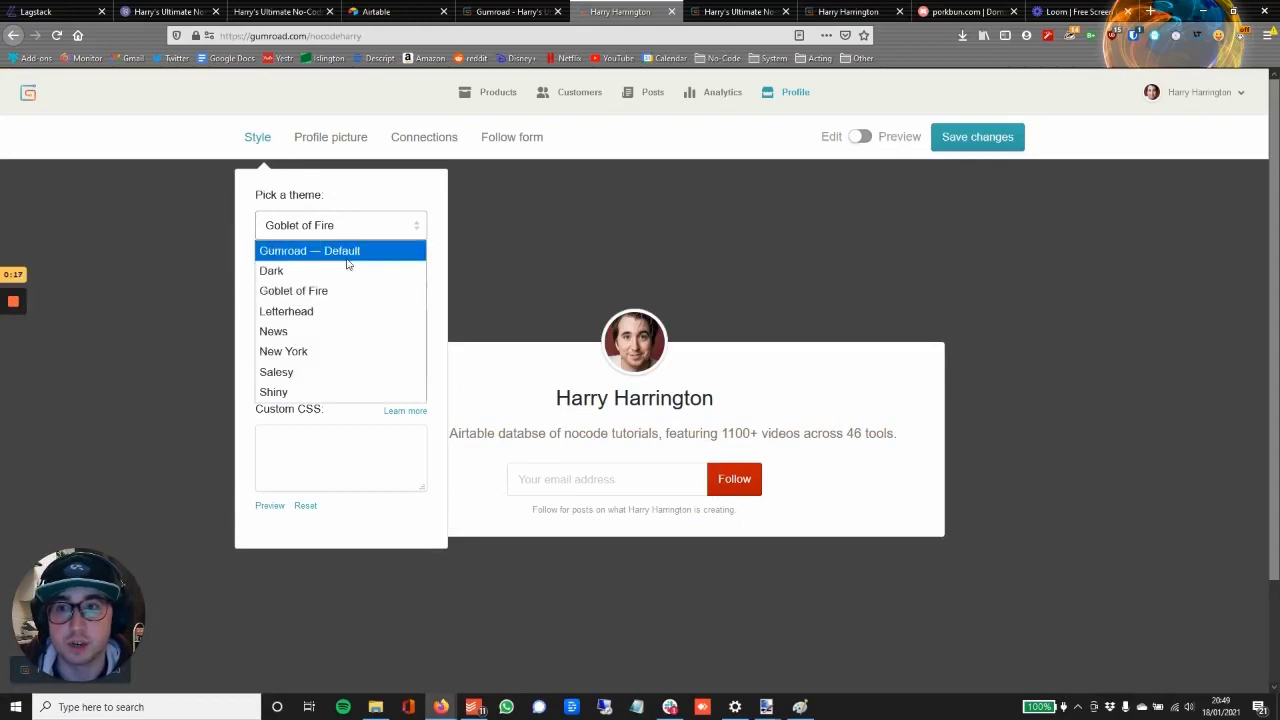
pyautogui.click(330, 251)
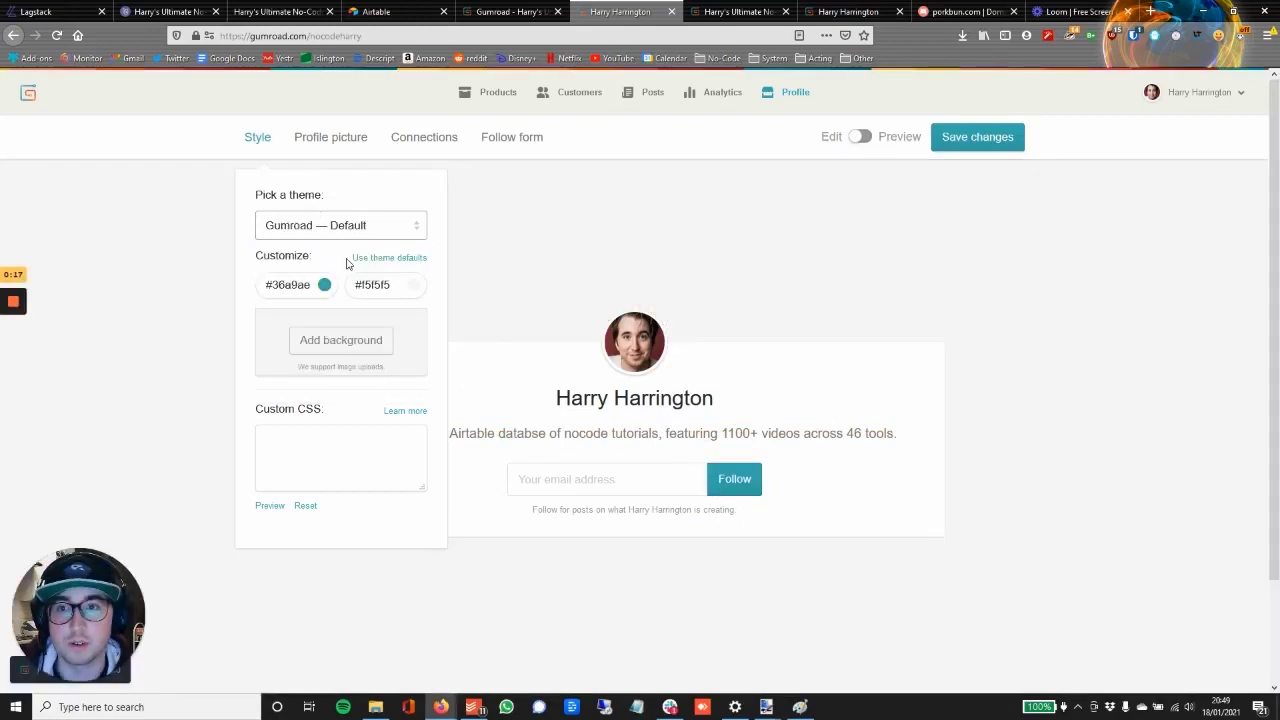
pyautogui.click(980, 138)
# Step: Return to the product's checkout settings and check how the full-page product preview looks with the default theme
pyautogui.click(513, 11)
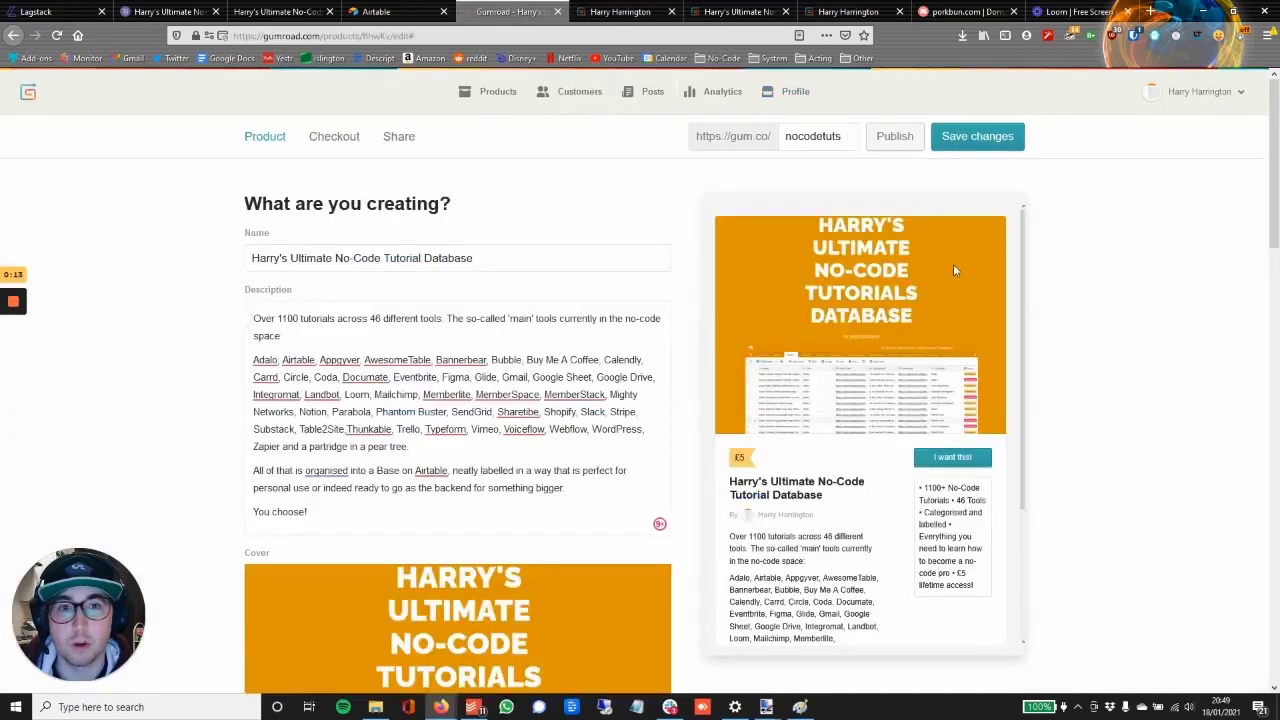
pyautogui.click(335, 139)
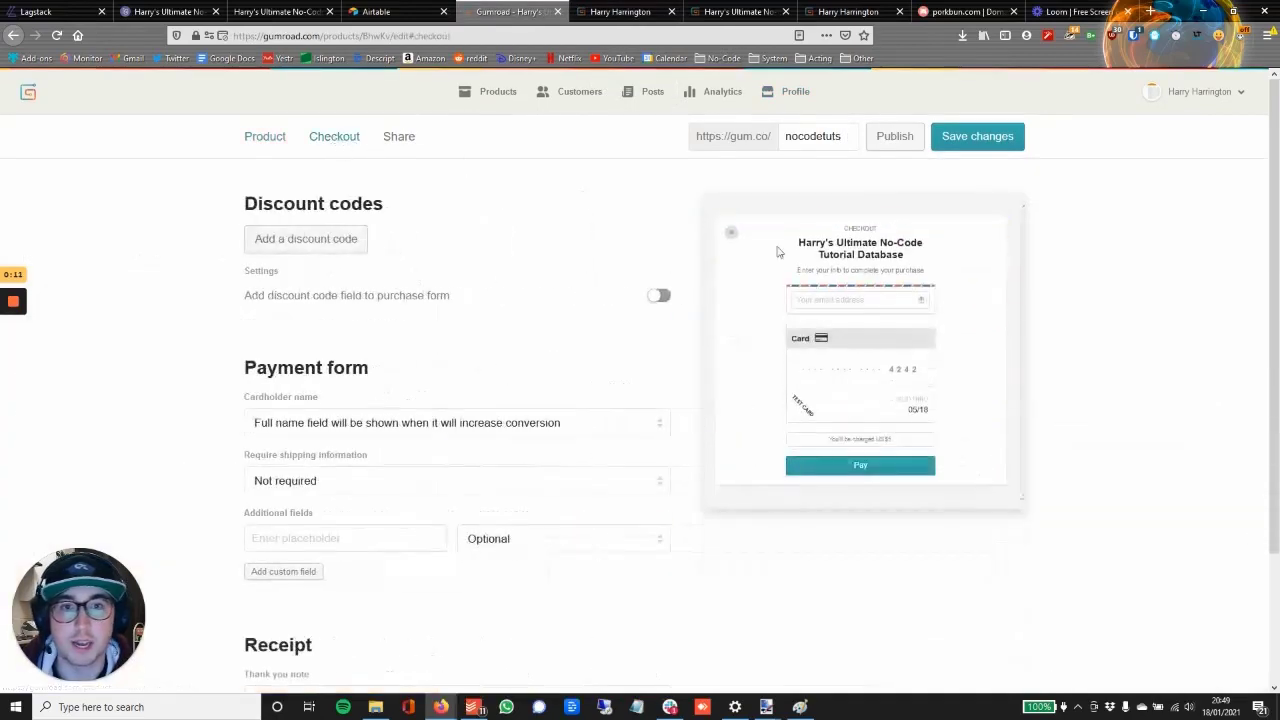
pyautogui.click(995, 222)
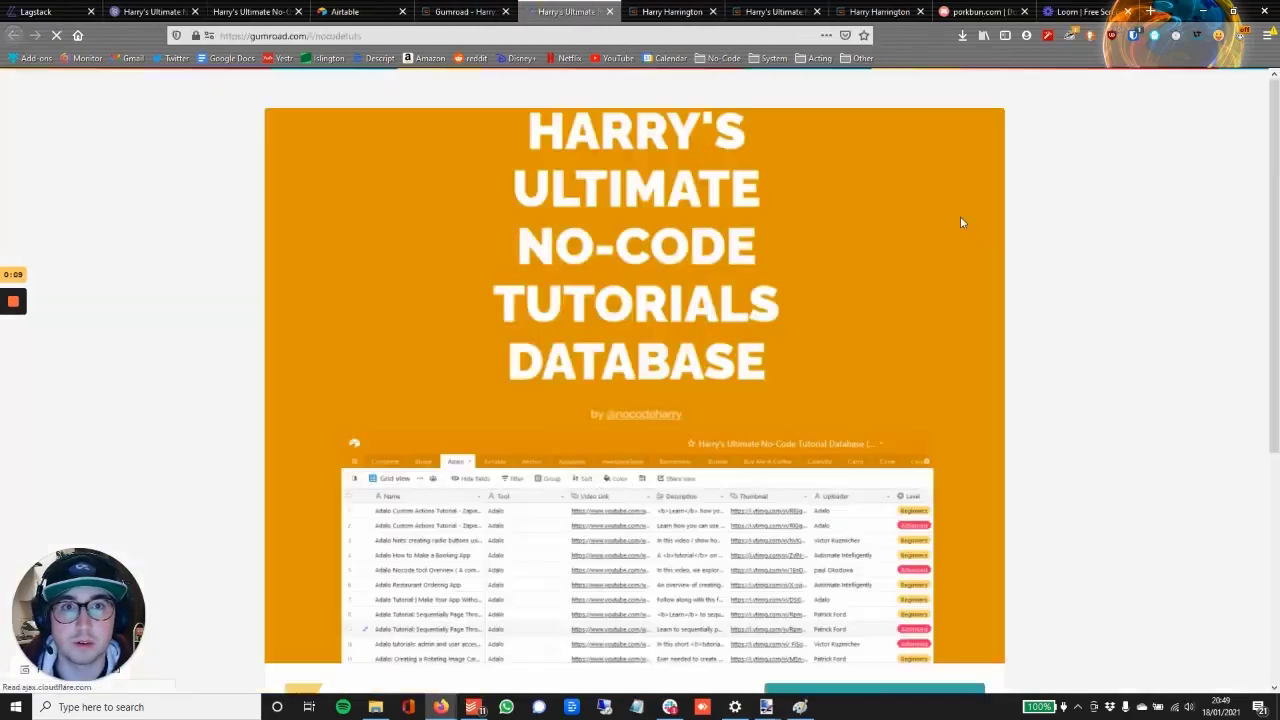
pyautogui.scroll(-4, 921, 272)
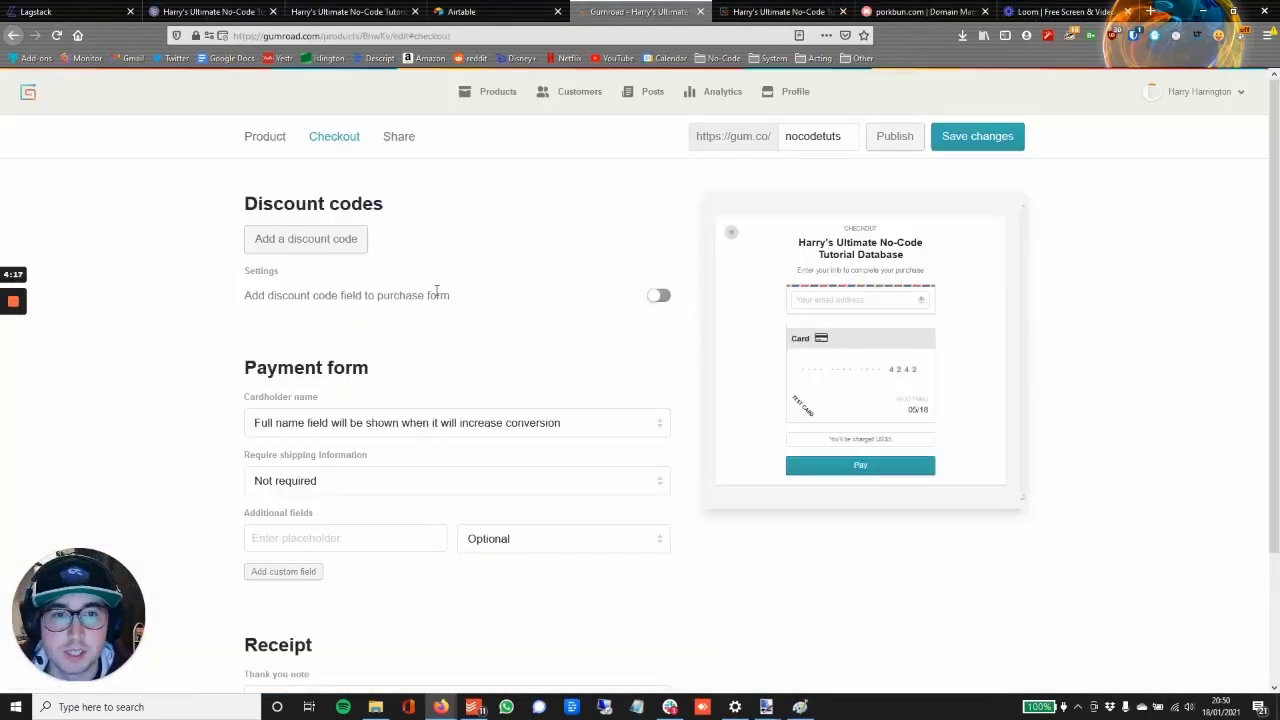
# Step: Review the payment form's options for cardholder name, shipping information and additional fields
pyautogui.scroll(-3, 168, 336)
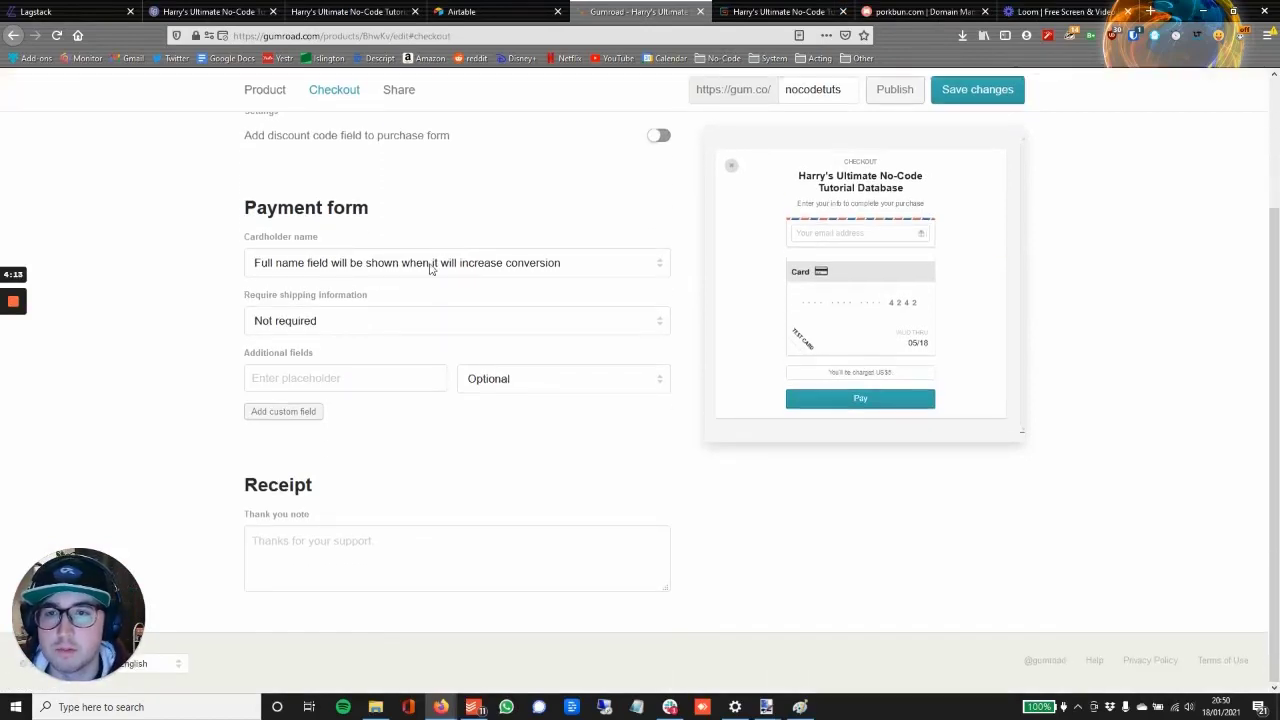
pyautogui.click(560, 266)
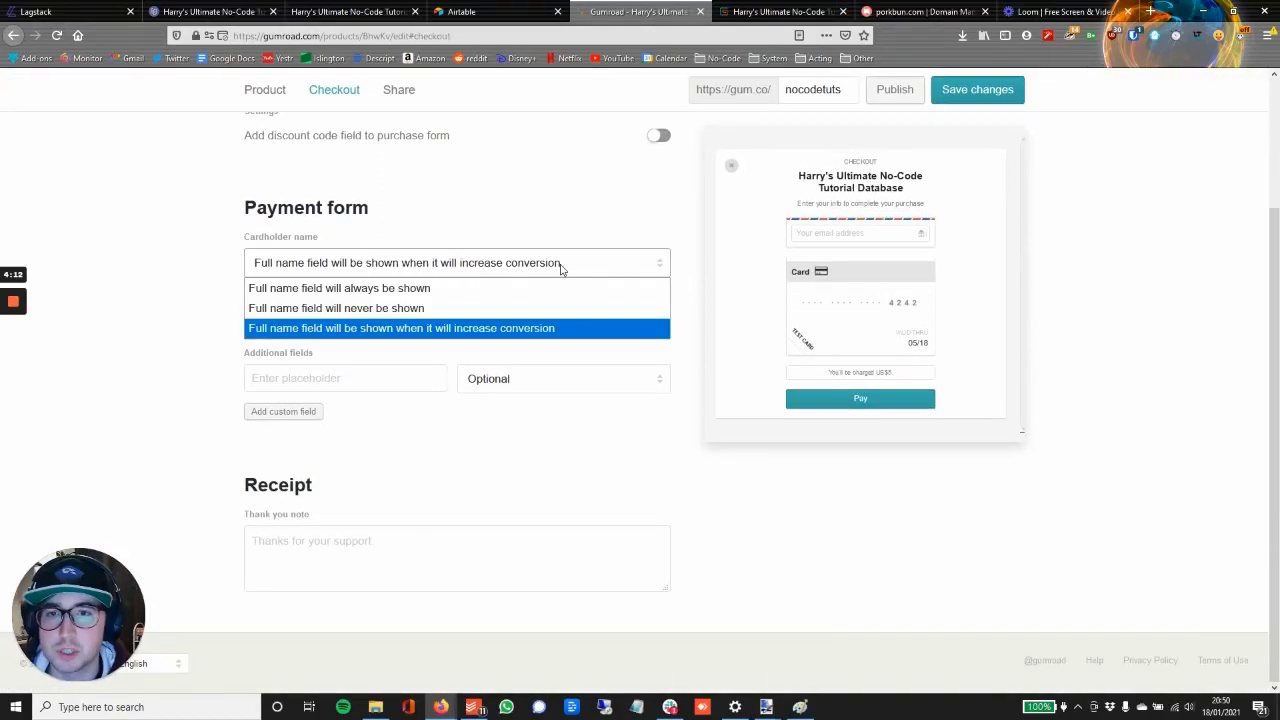
pyautogui.click(617, 268)
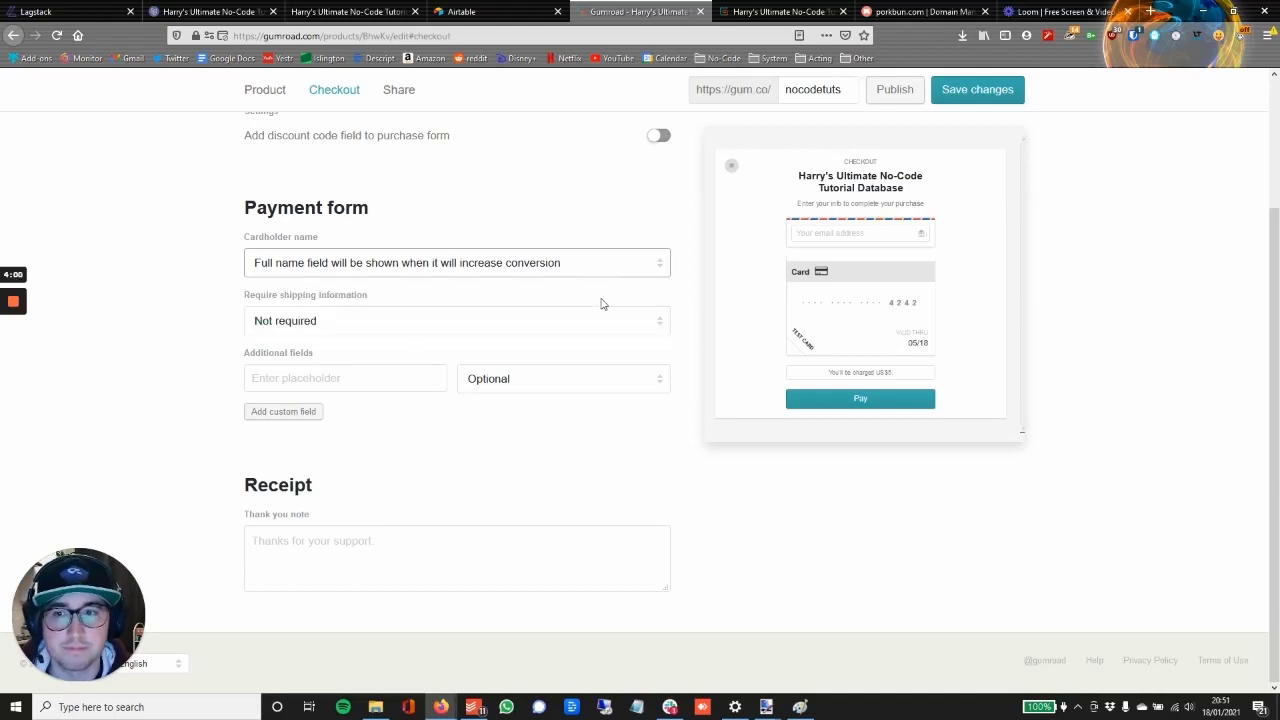
pyautogui.click(624, 315)
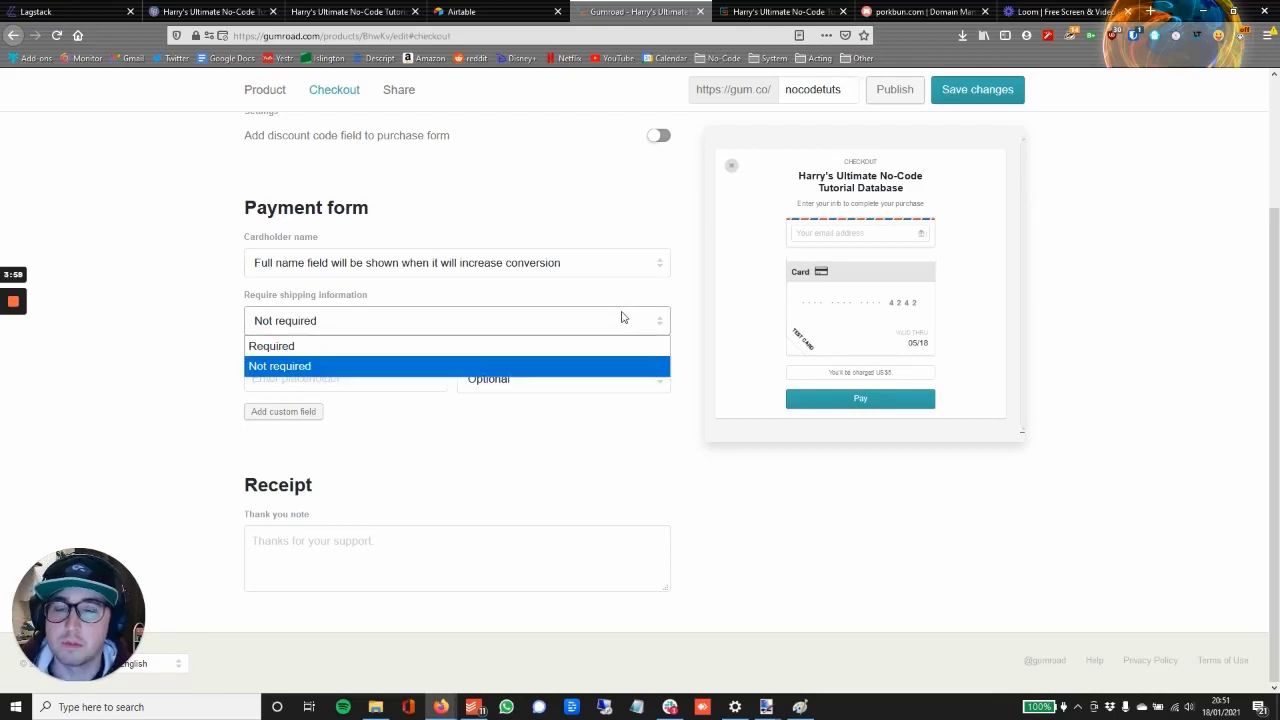
pyautogui.click(621, 317)
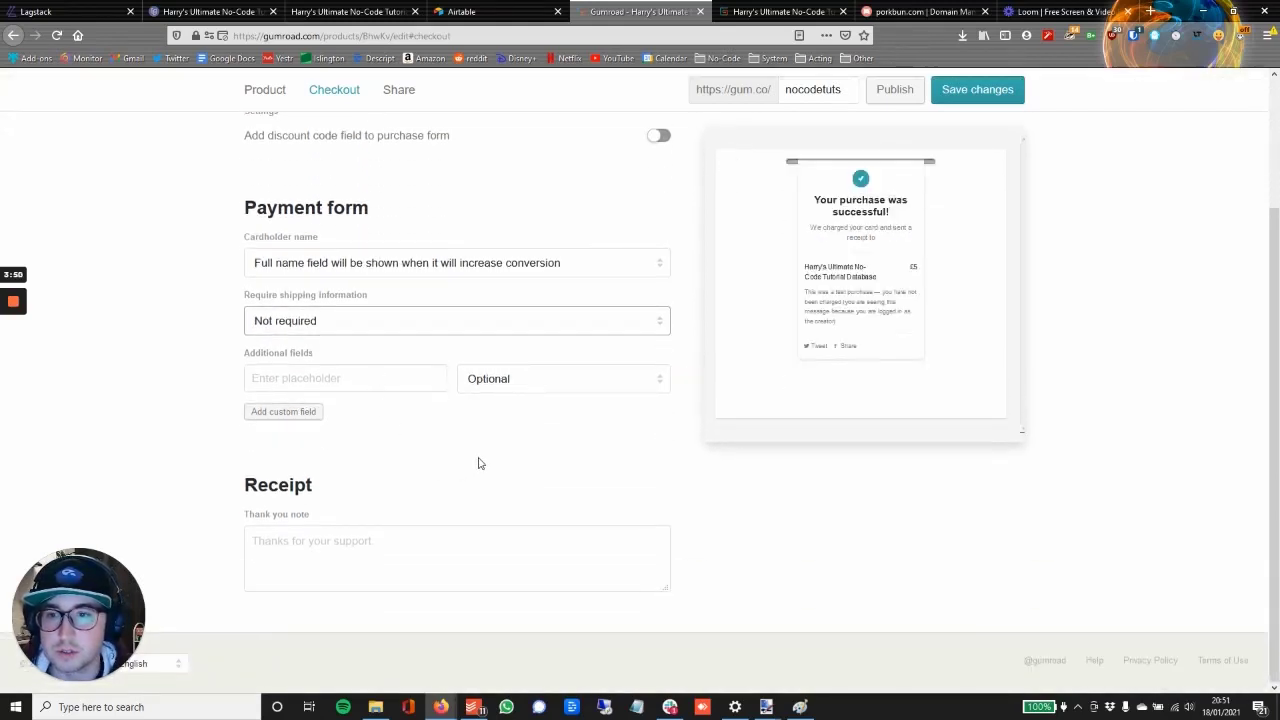
pyautogui.click(520, 380)
pyautogui.click(520, 380)
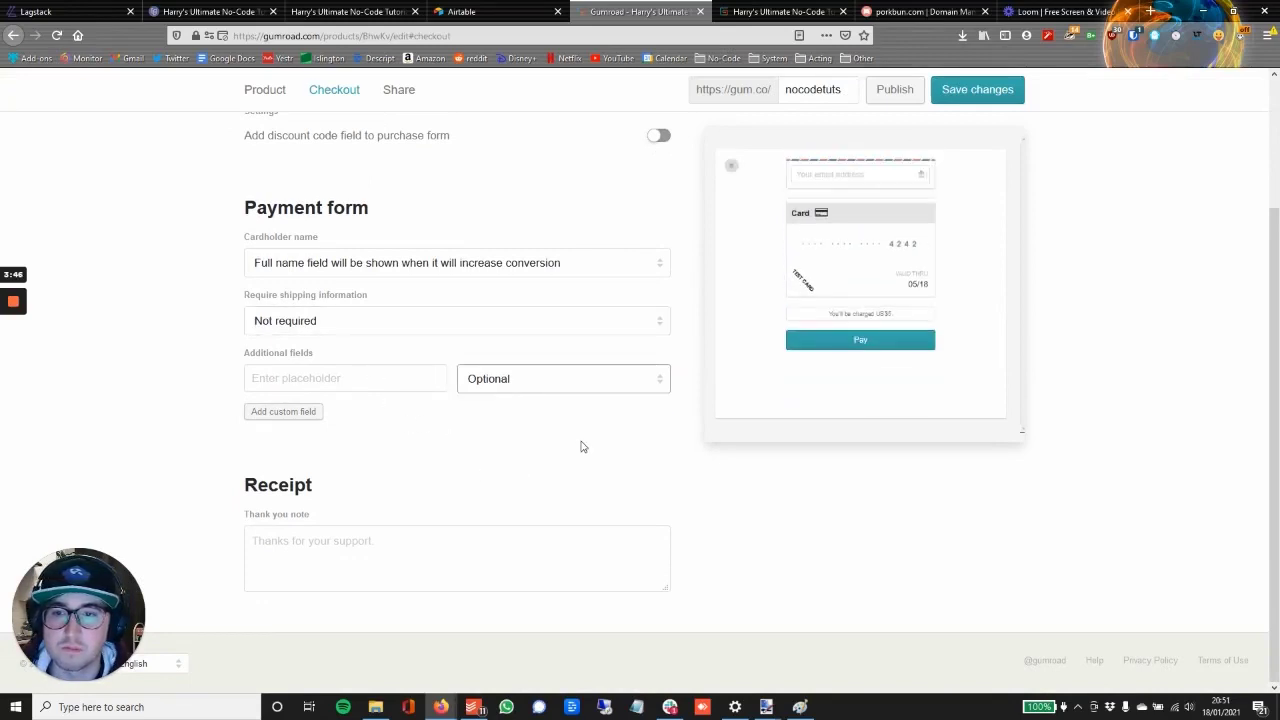
# Step: Write a receipt thank you note wishing buyers a great no-code journey and offering help via email or Twitter DM, and save the changes
pyautogui.click(432, 549)
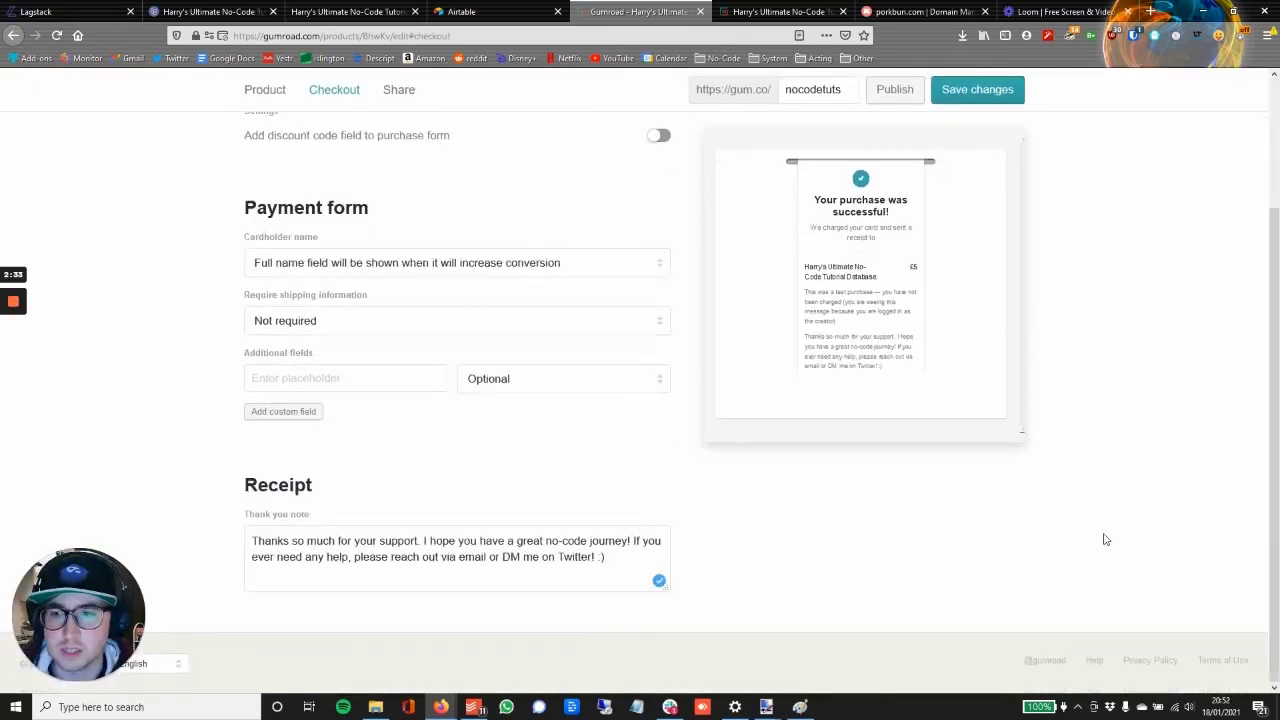
pyautogui.scroll(3, 1103, 537)
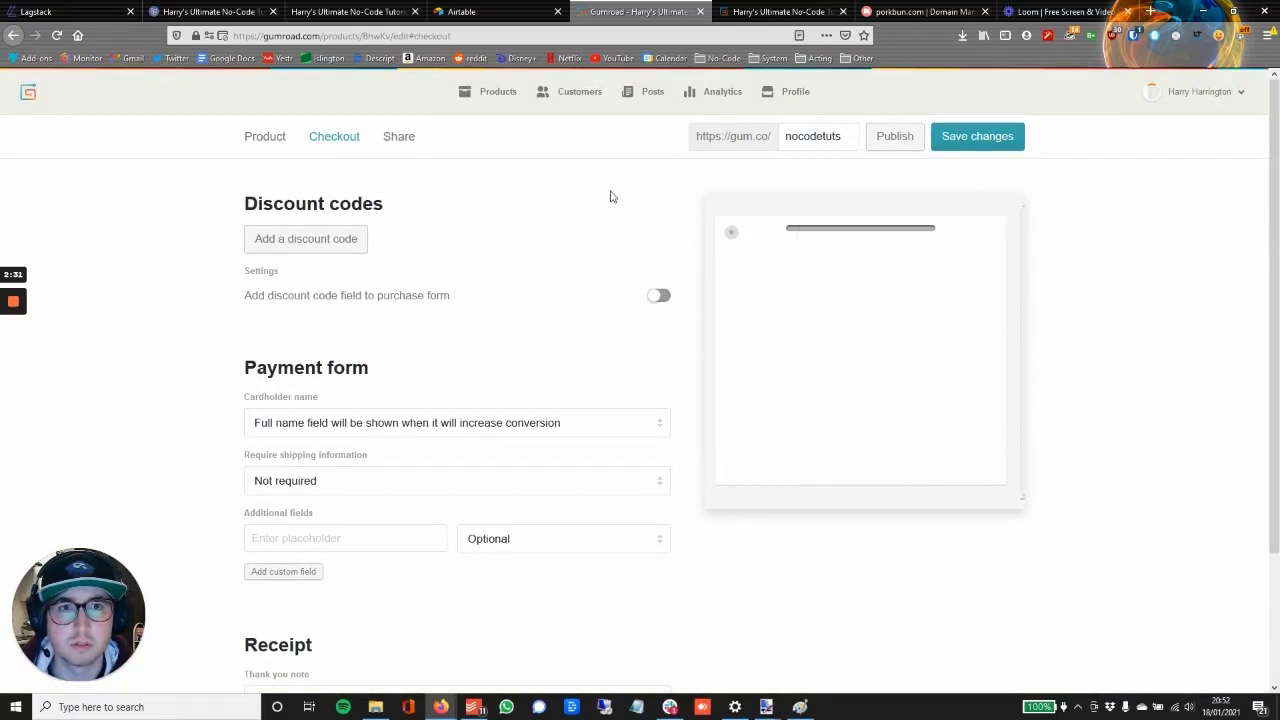
pyautogui.click(975, 139)
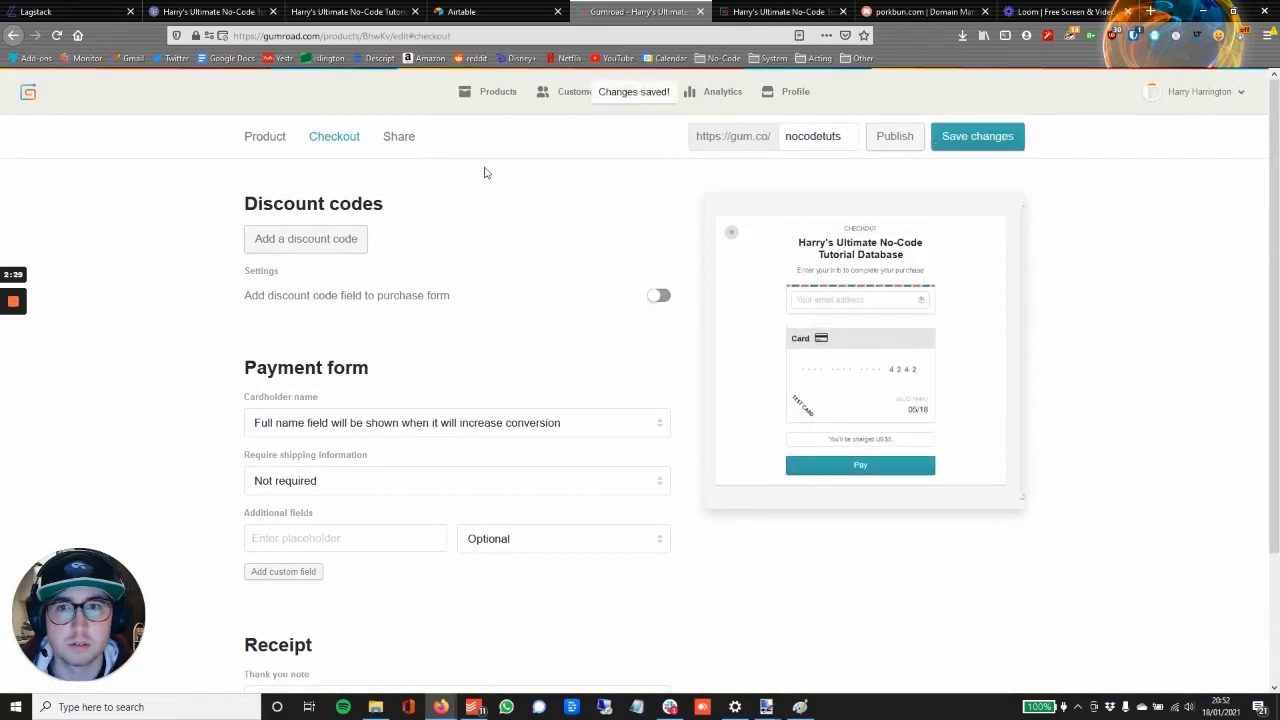
# Step: Publish the product to reach its sharing options
pyautogui.click(405, 140)
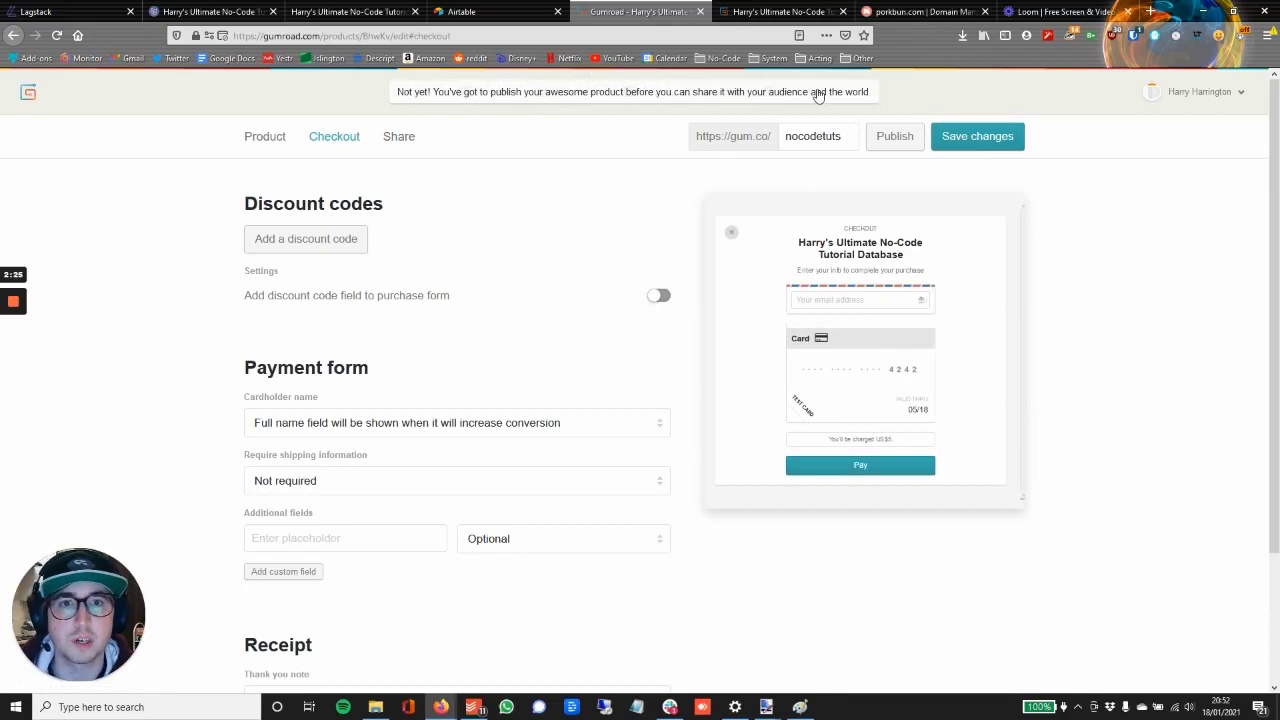
pyautogui.click(895, 139)
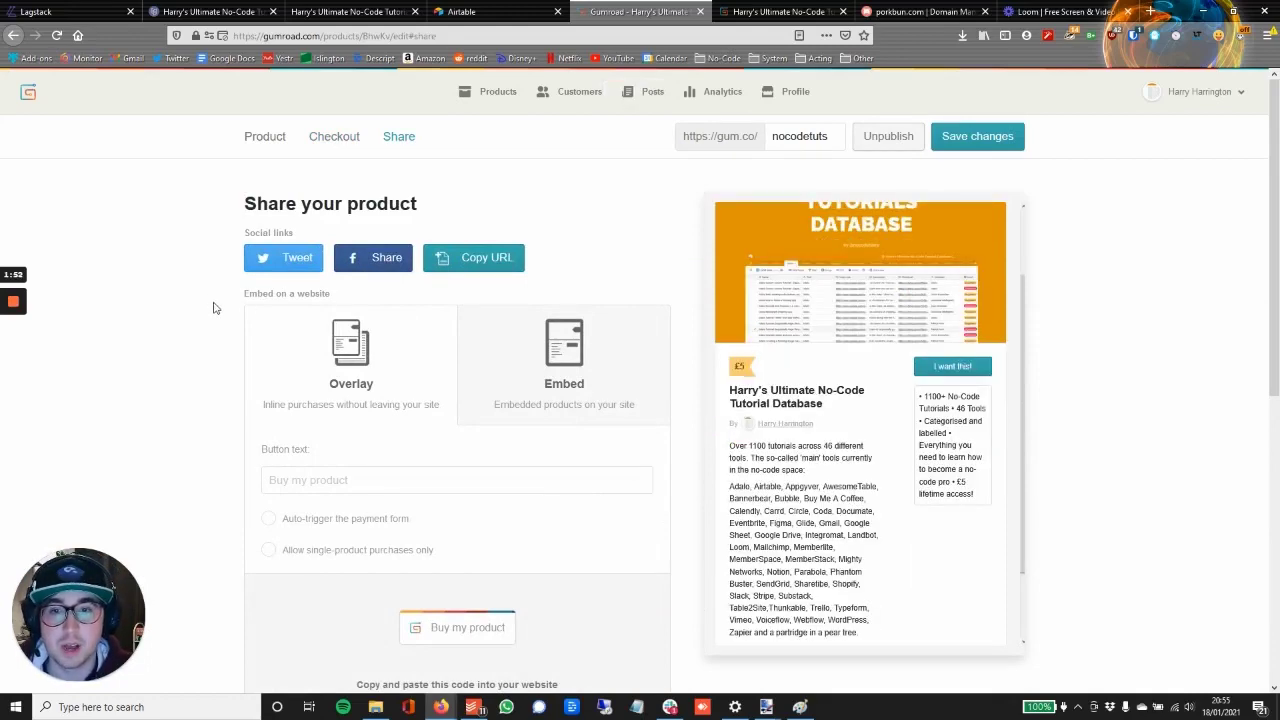
# Step: Review the product's website overlay and embed options, and copy the product's URL
pyautogui.scroll(-1, 360, 407)
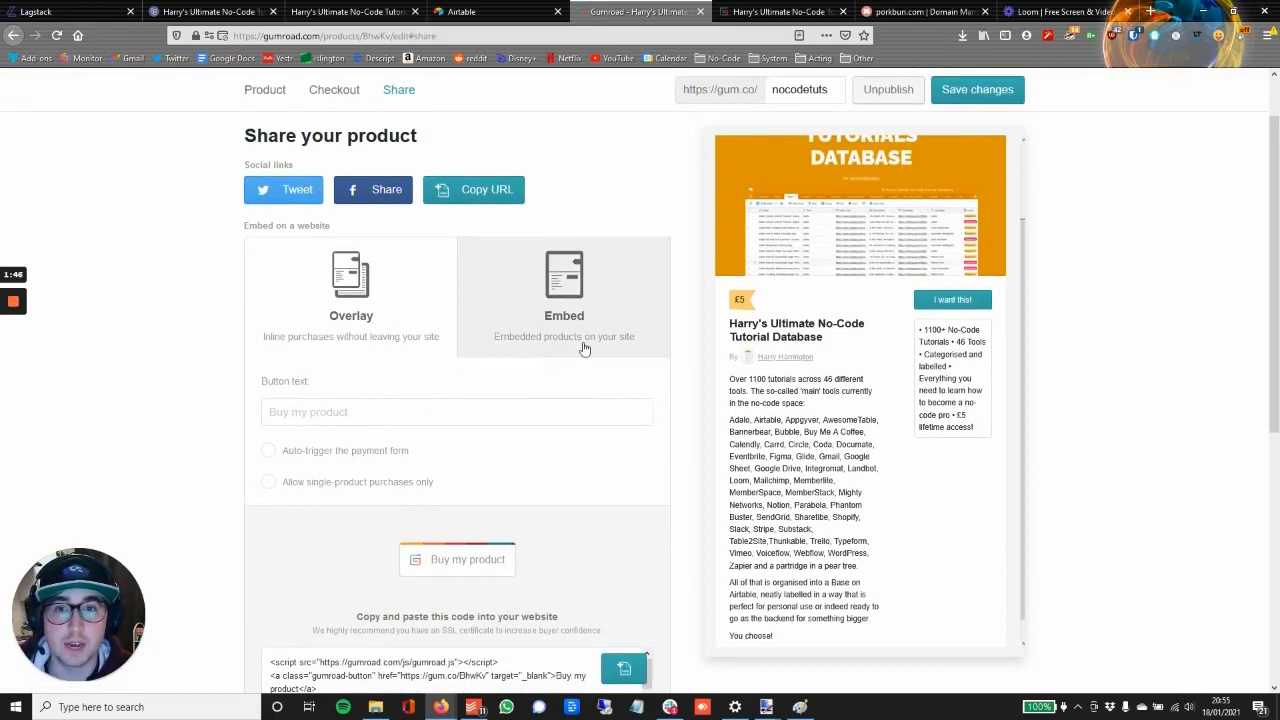
pyautogui.scroll(-1, 509, 351)
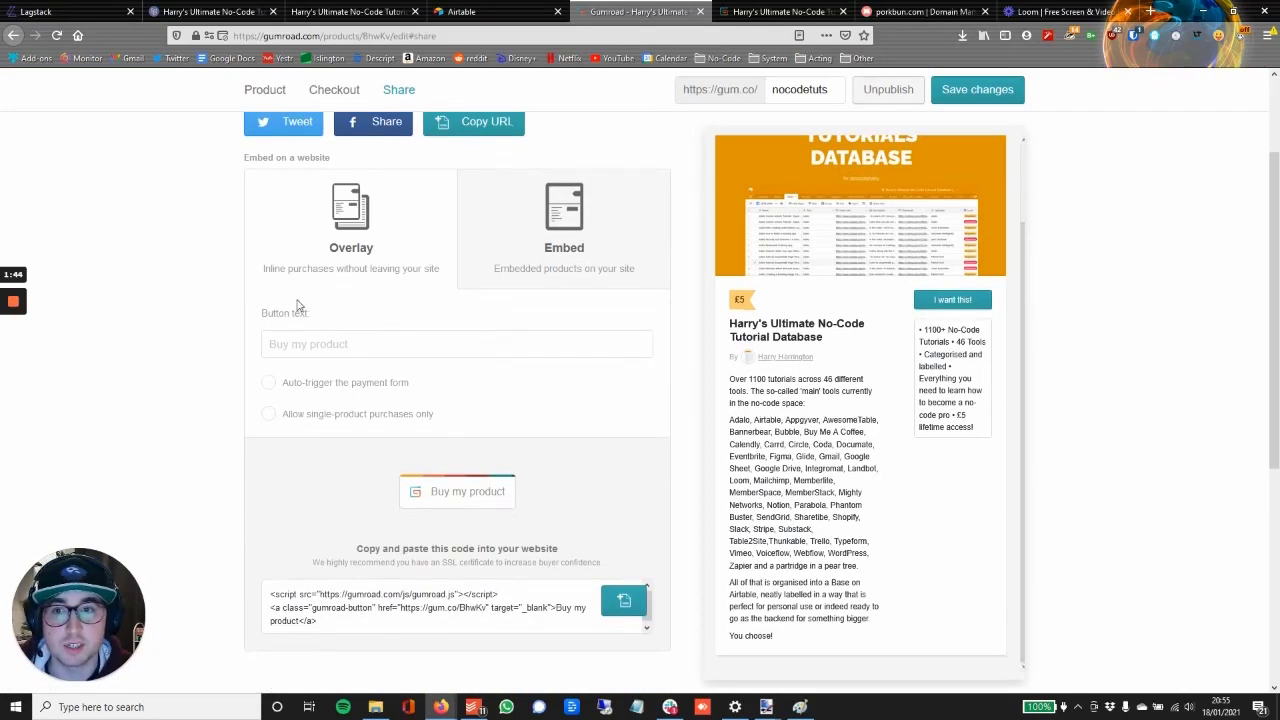
pyautogui.scroll(-1, 390, 535)
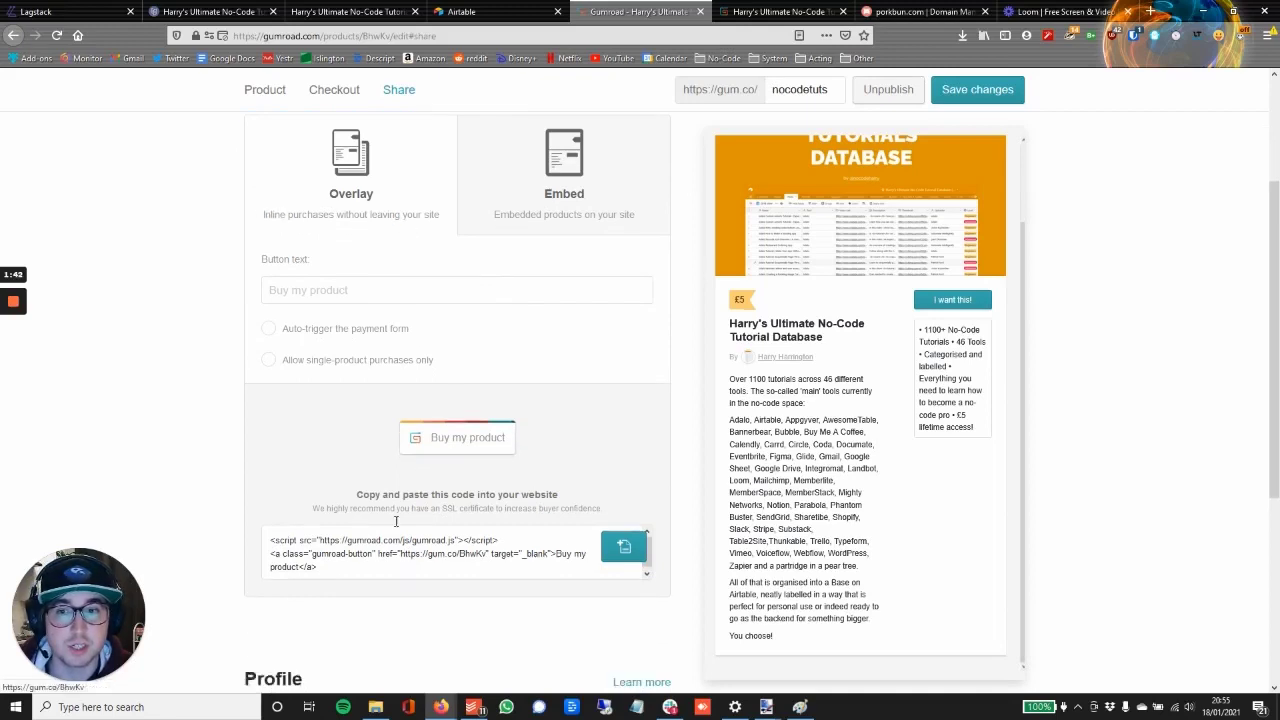
pyautogui.scroll(-1, 390, 535)
pyautogui.scroll(3, 510, 470)
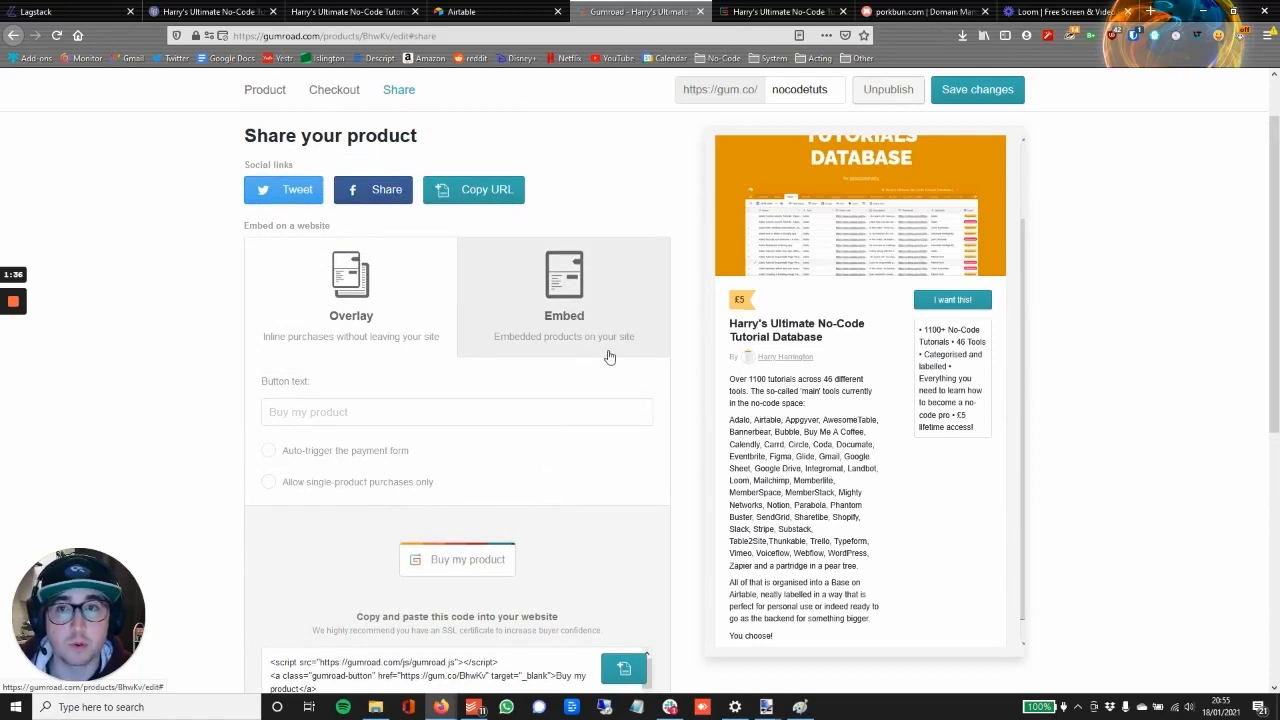
pyautogui.click(480, 196)
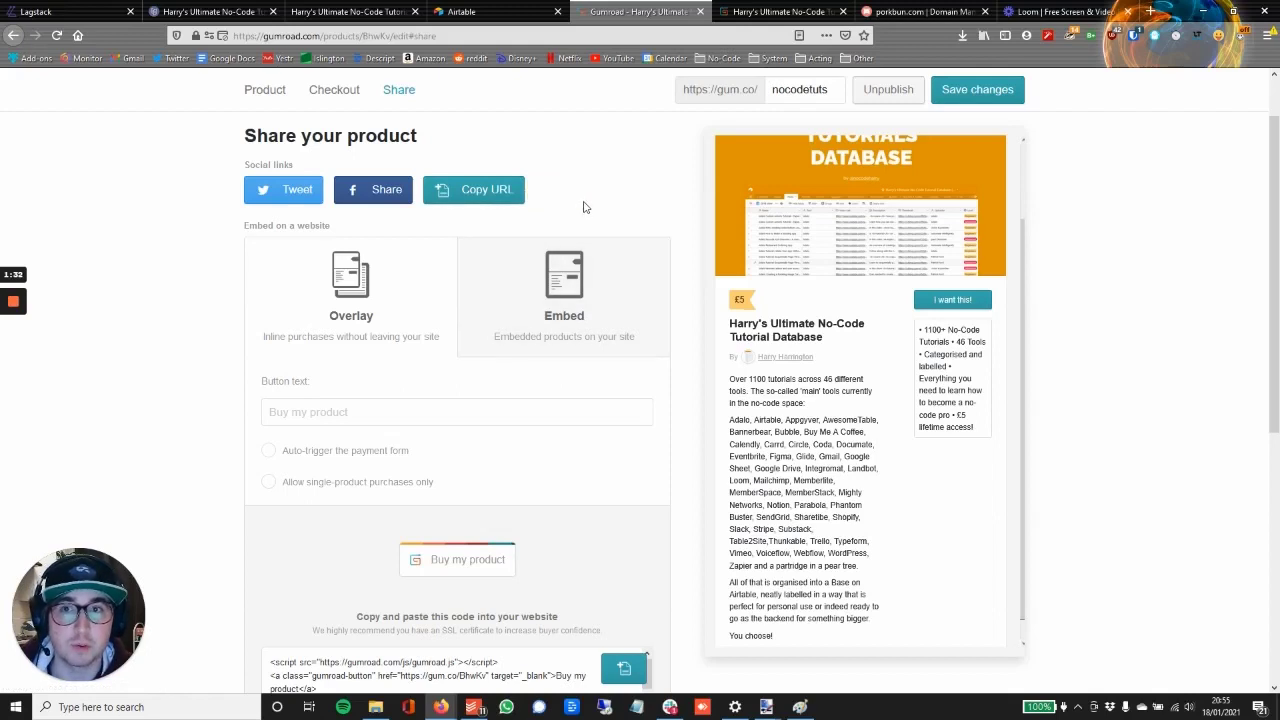
pyautogui.scroll(2, 588, 203)
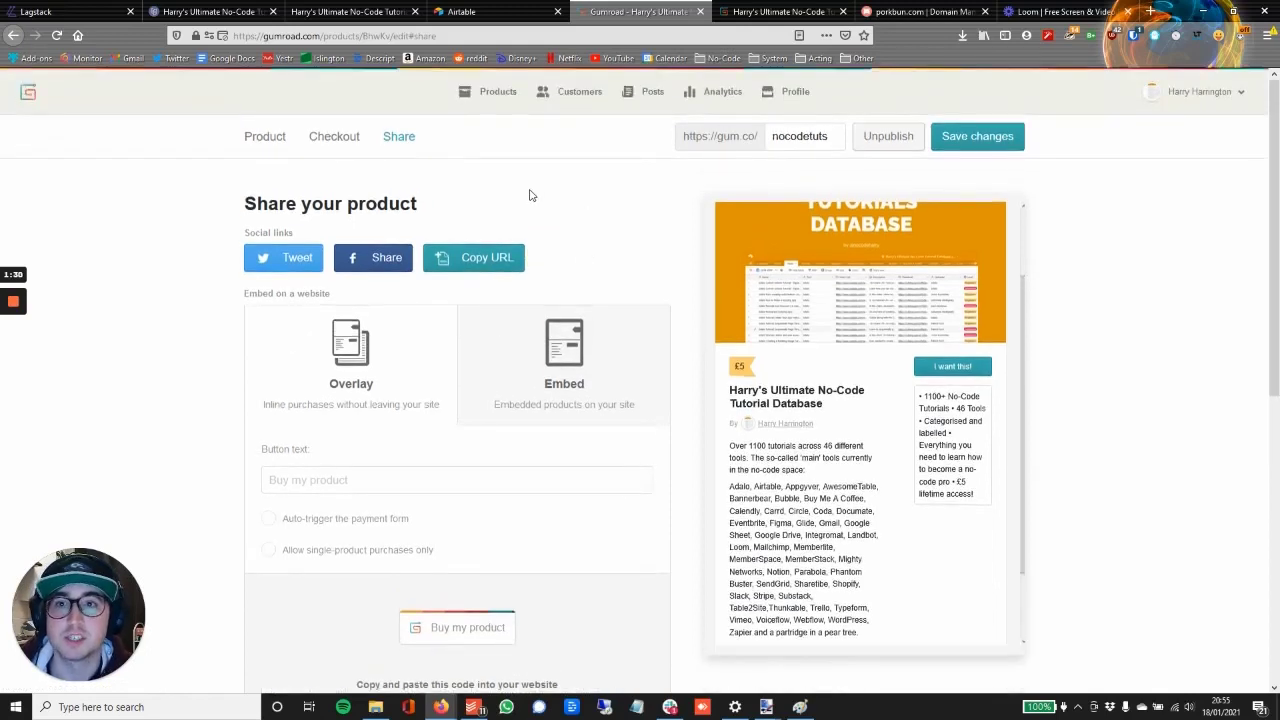
pyautogui.click(493, 260)
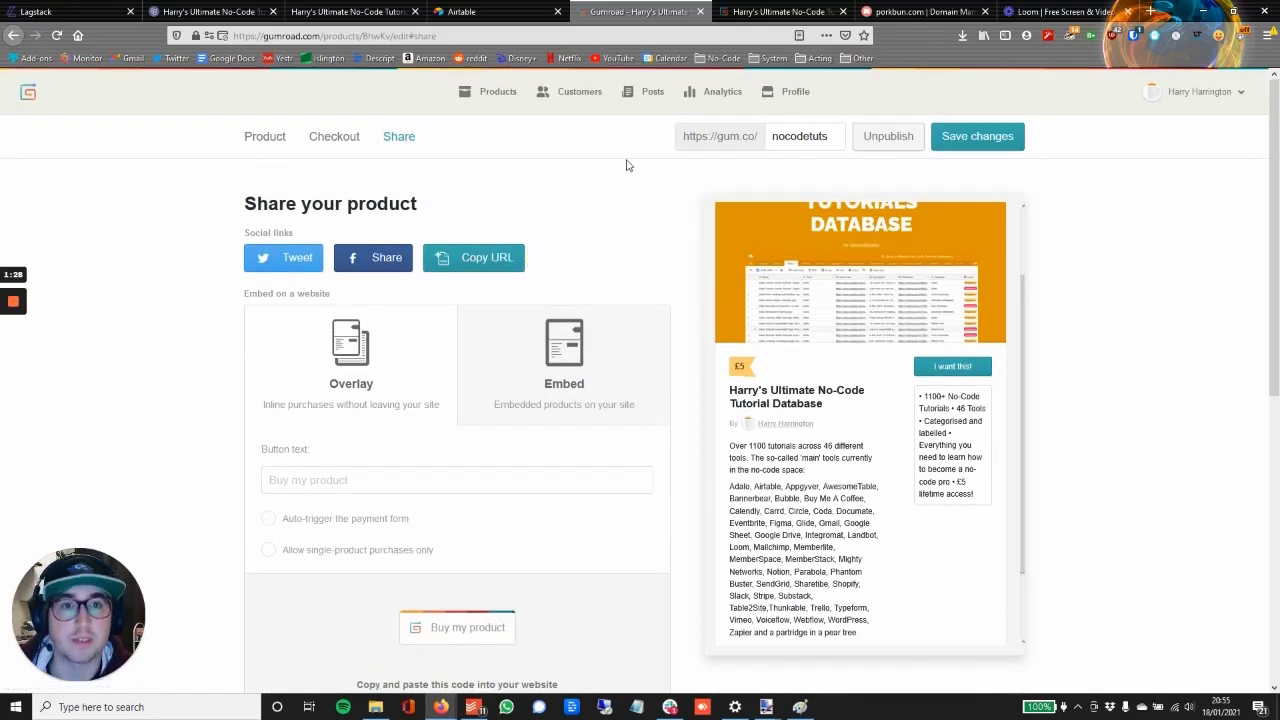
# Step: Switch to the Carrd editor and add a widget below the Get It Now and Learn More buttons
pyautogui.click(204, 14)
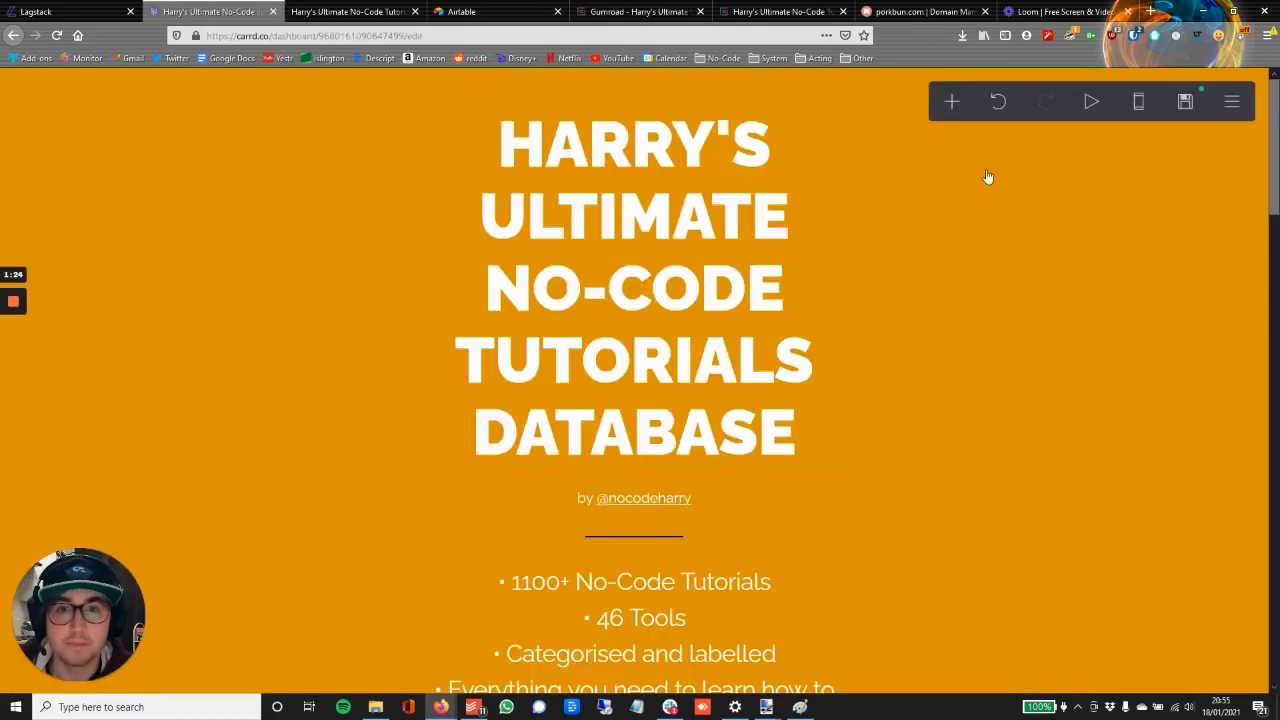
pyautogui.scroll(-2, 944, 237)
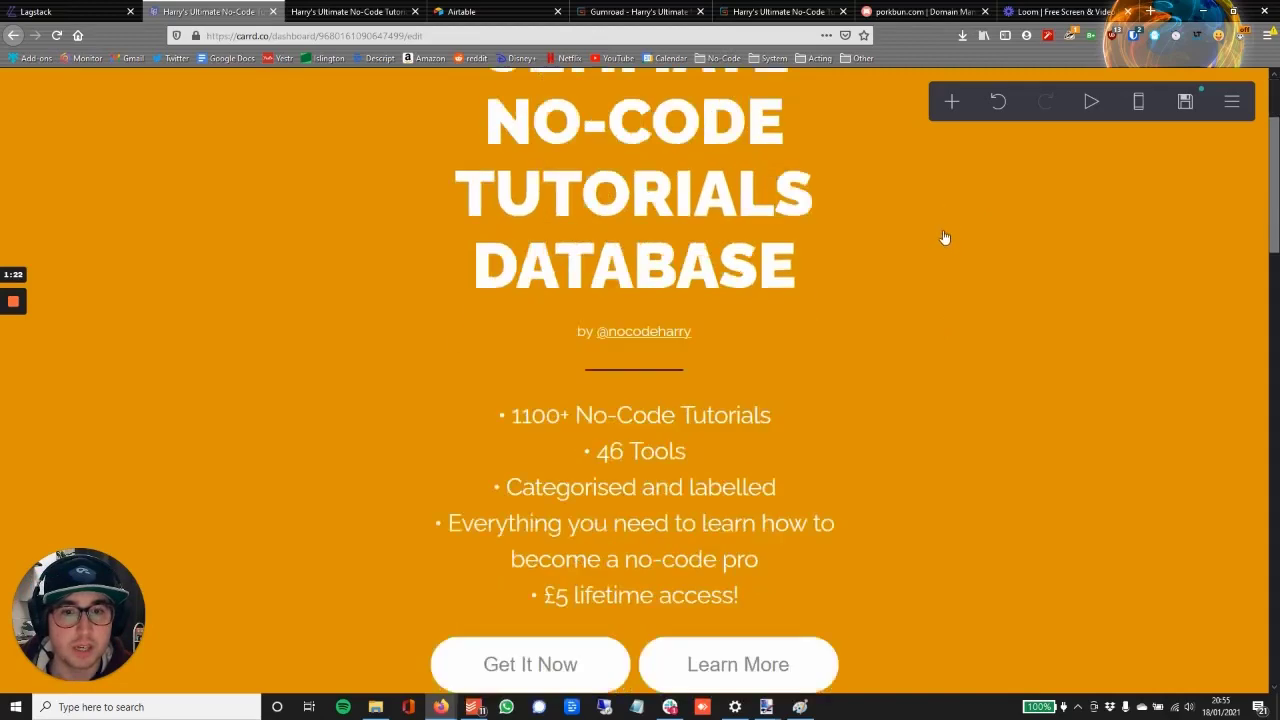
pyautogui.scroll(-4, 944, 237)
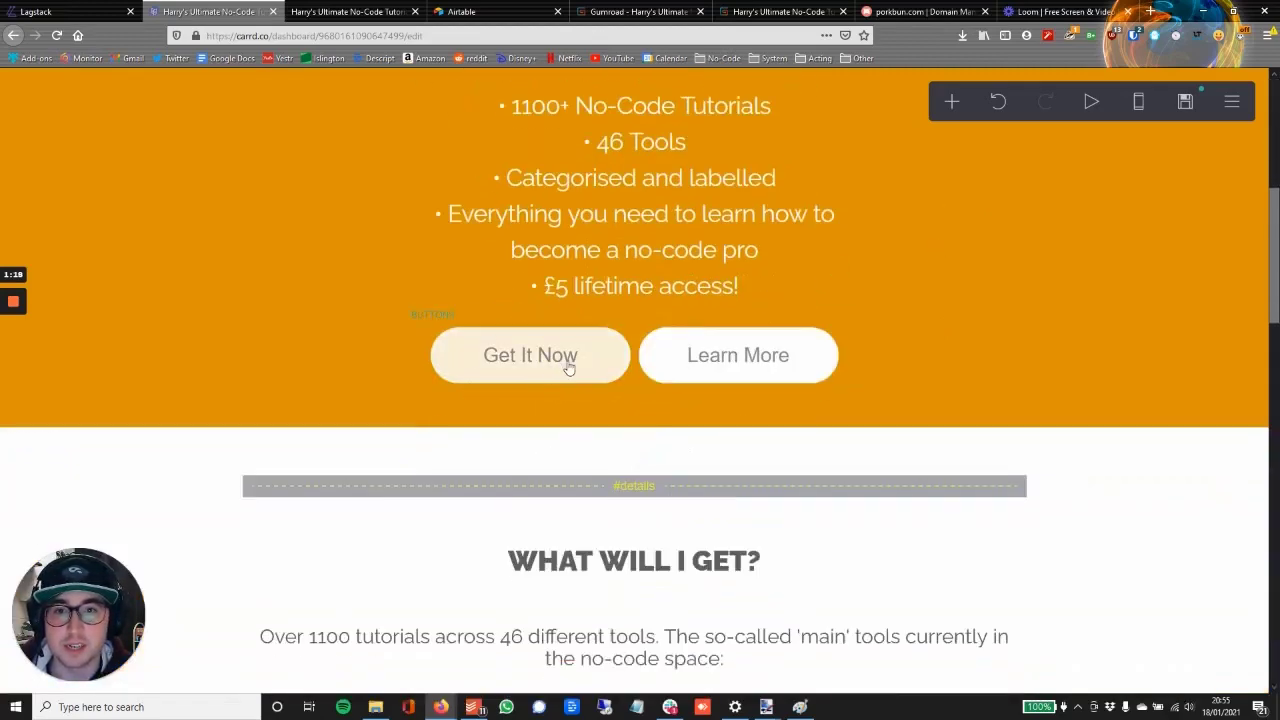
pyautogui.click(951, 101)
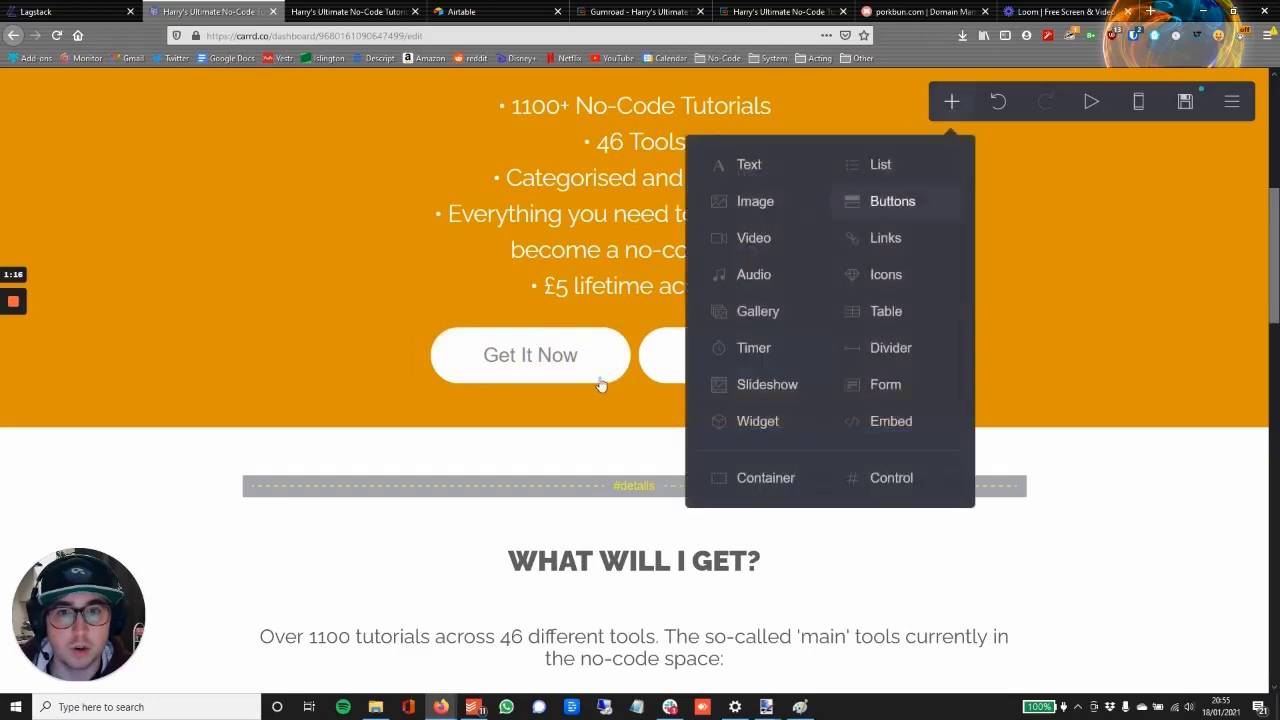
pyautogui.click(566, 356)
pyautogui.click(951, 103)
pyautogui.click(779, 423)
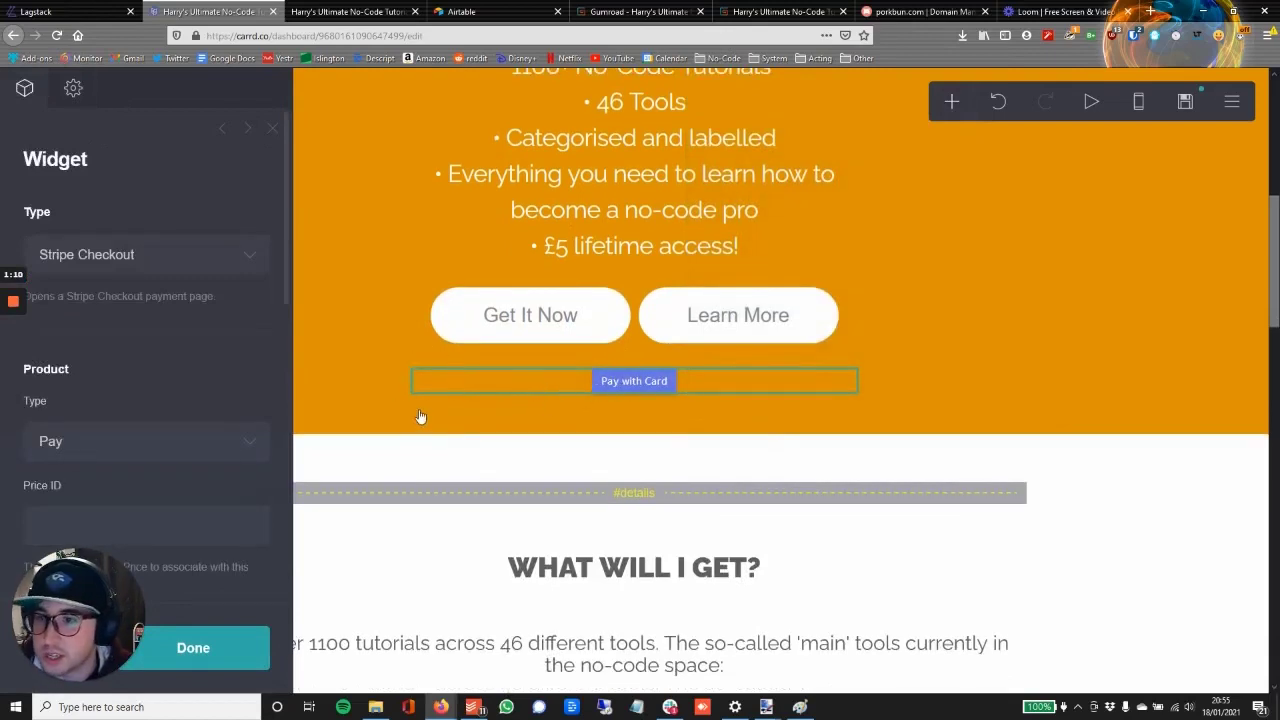
pyautogui.click(240, 258)
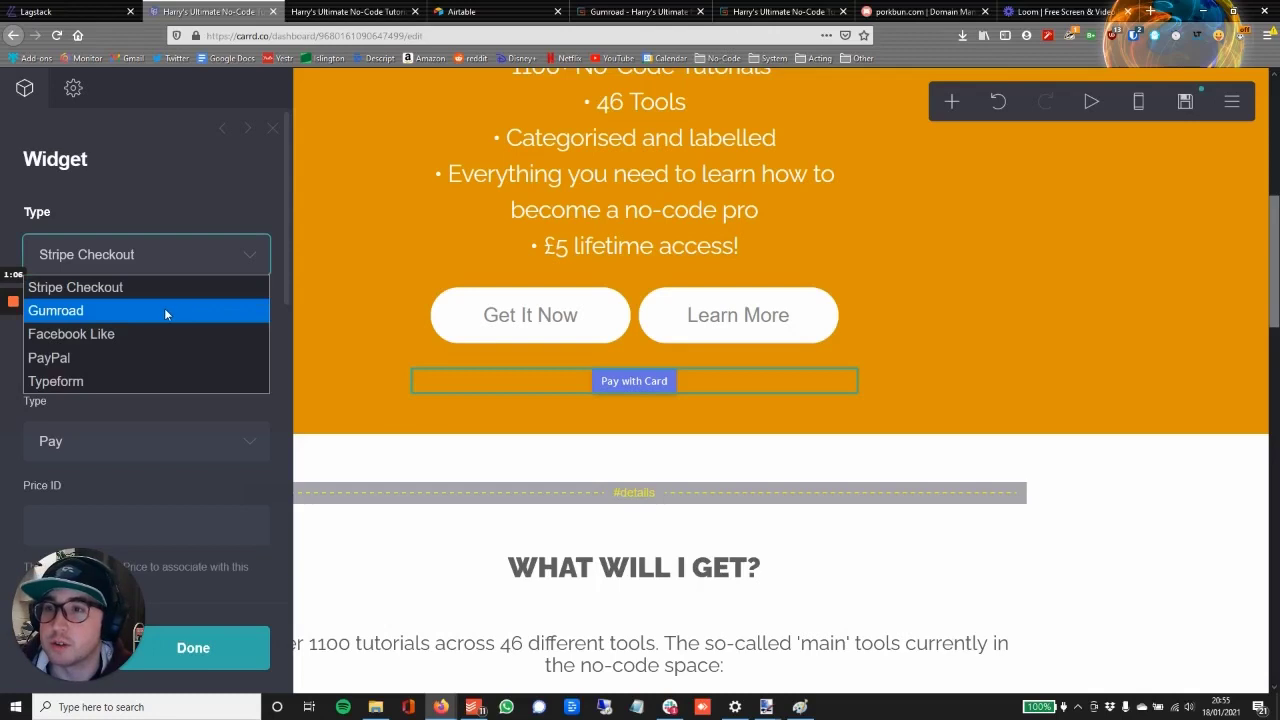
pyautogui.press('Escape')
pyautogui.press('Down')
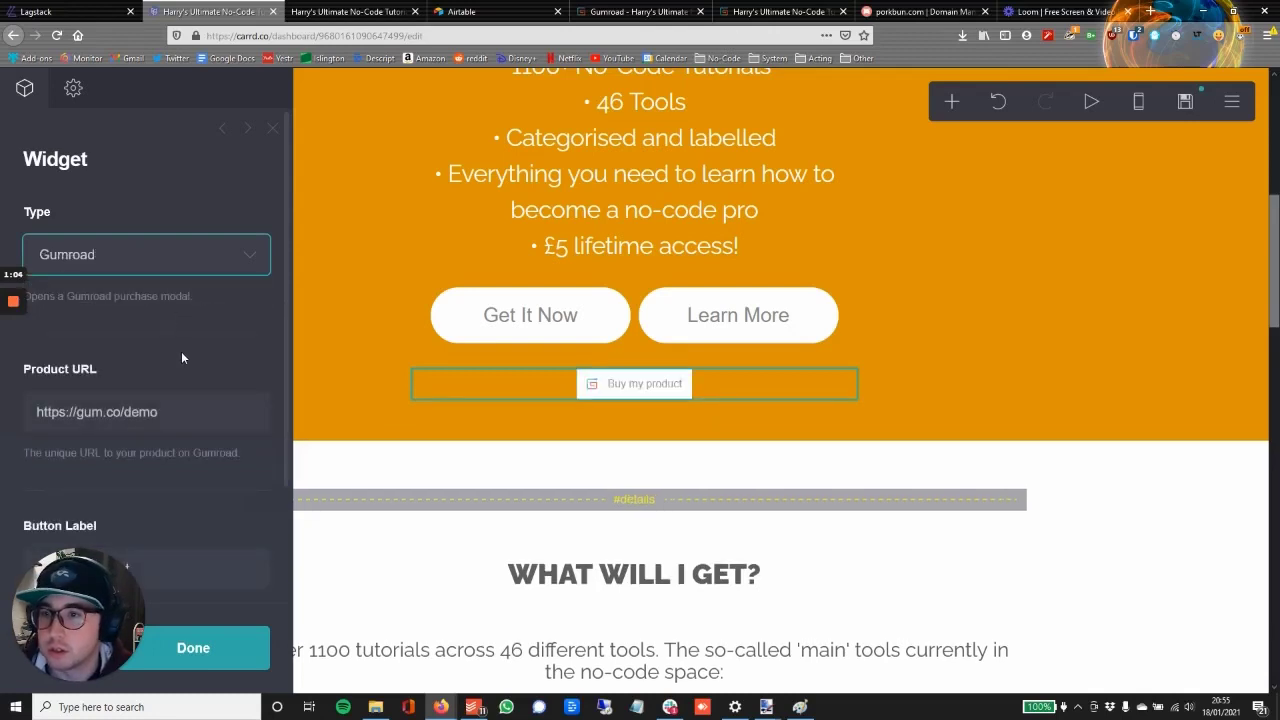
pyautogui.click(196, 420)
pyautogui.moveTo(196, 420); pyautogui.dragTo(40, 412)
pyautogui.rightClick(82, 412)
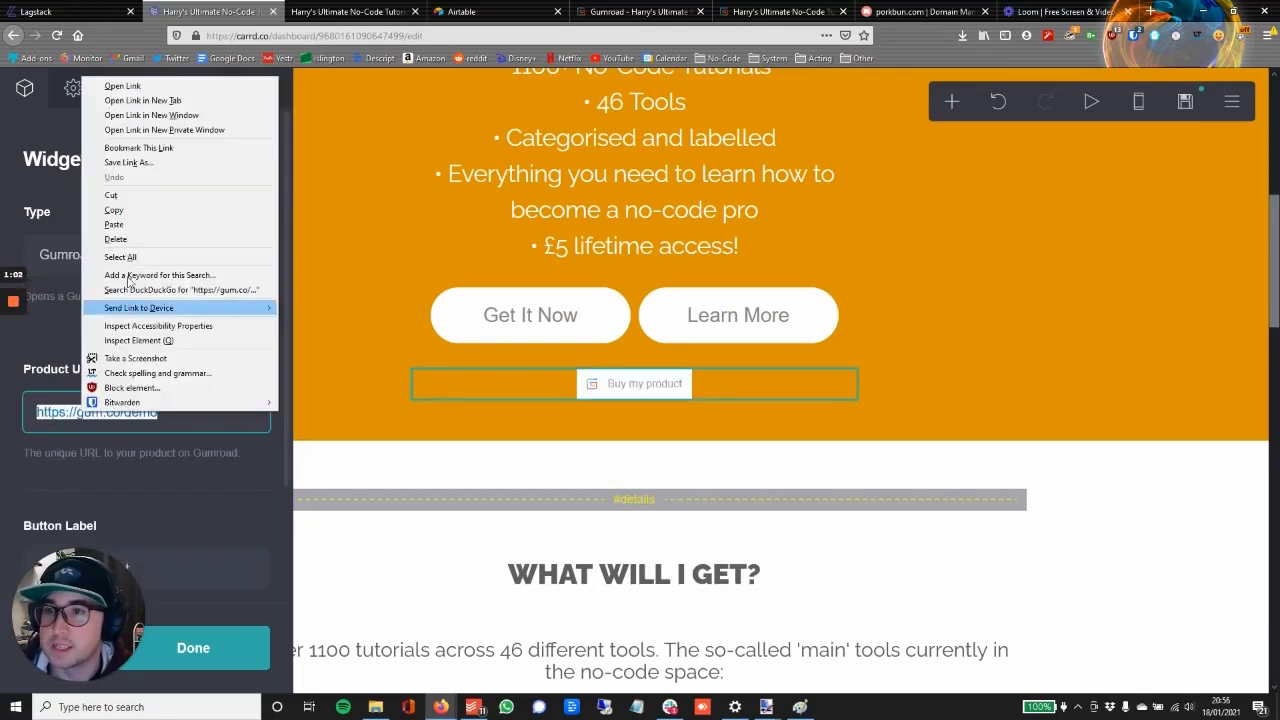
pyautogui.click(114, 224)
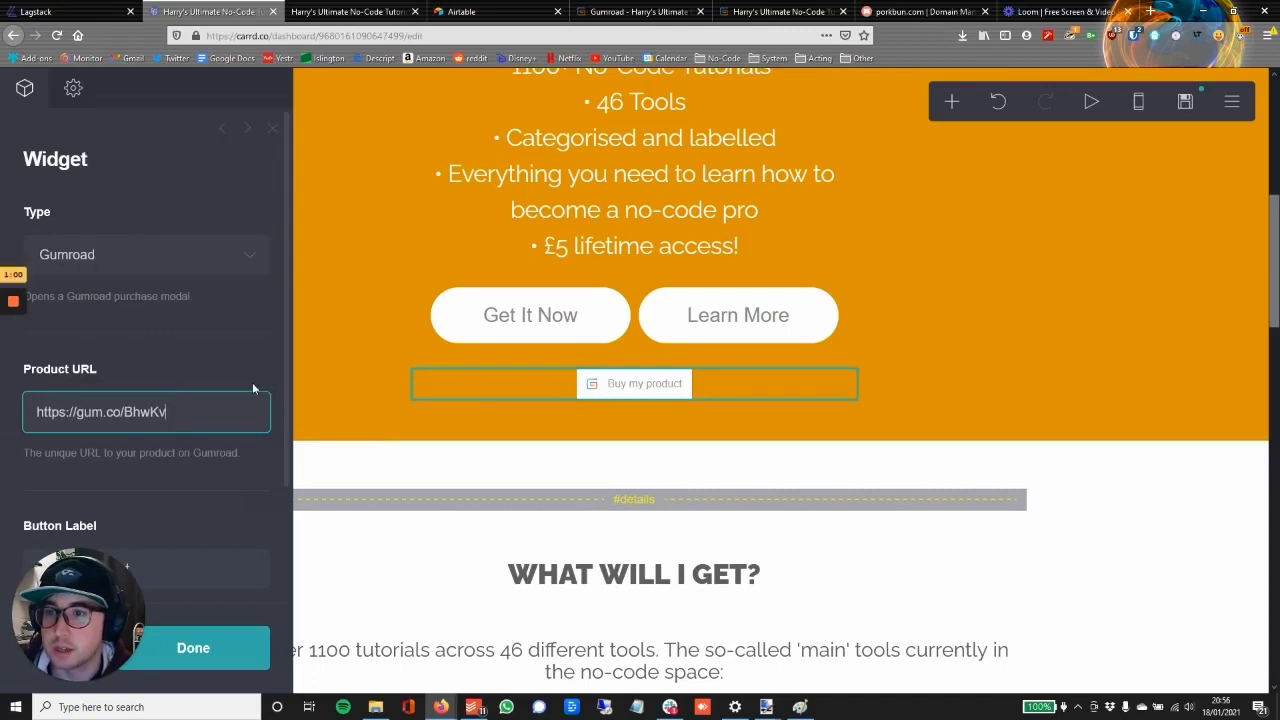
# Step: Label the Gumroad button "Get it now!", restrict it to single-product purchases only, and finish editing the widget
pyautogui.scroll(-2, 255, 383)
pyautogui.click(190, 412)
pyautogui.moveTo(150, 424); pyautogui.dragTo(36, 424)
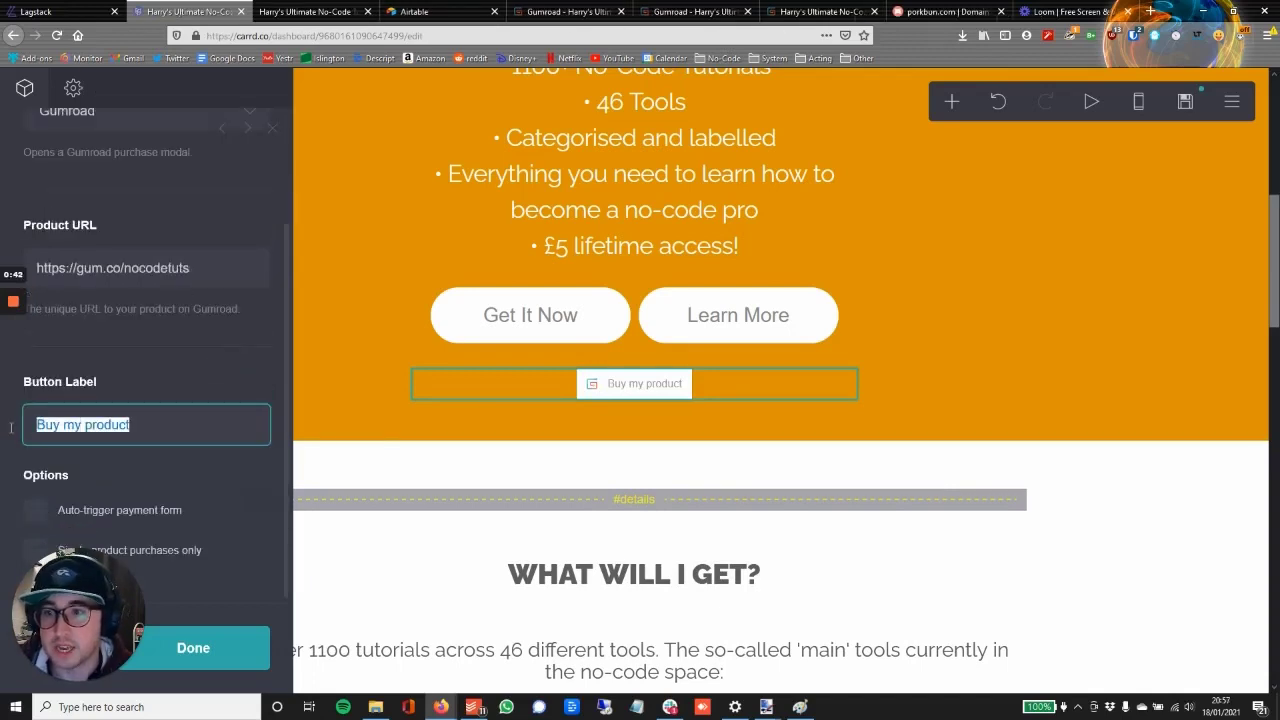
pyautogui.write('Get')
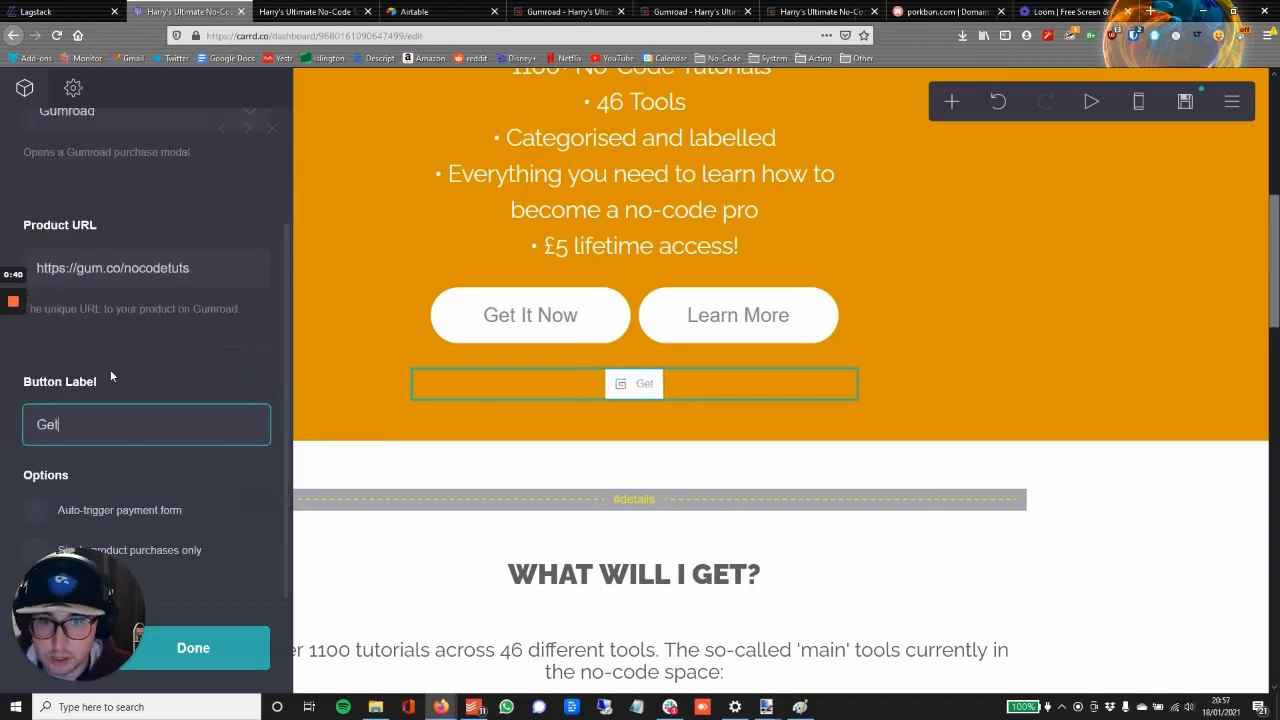
pyautogui.write(' it now!')
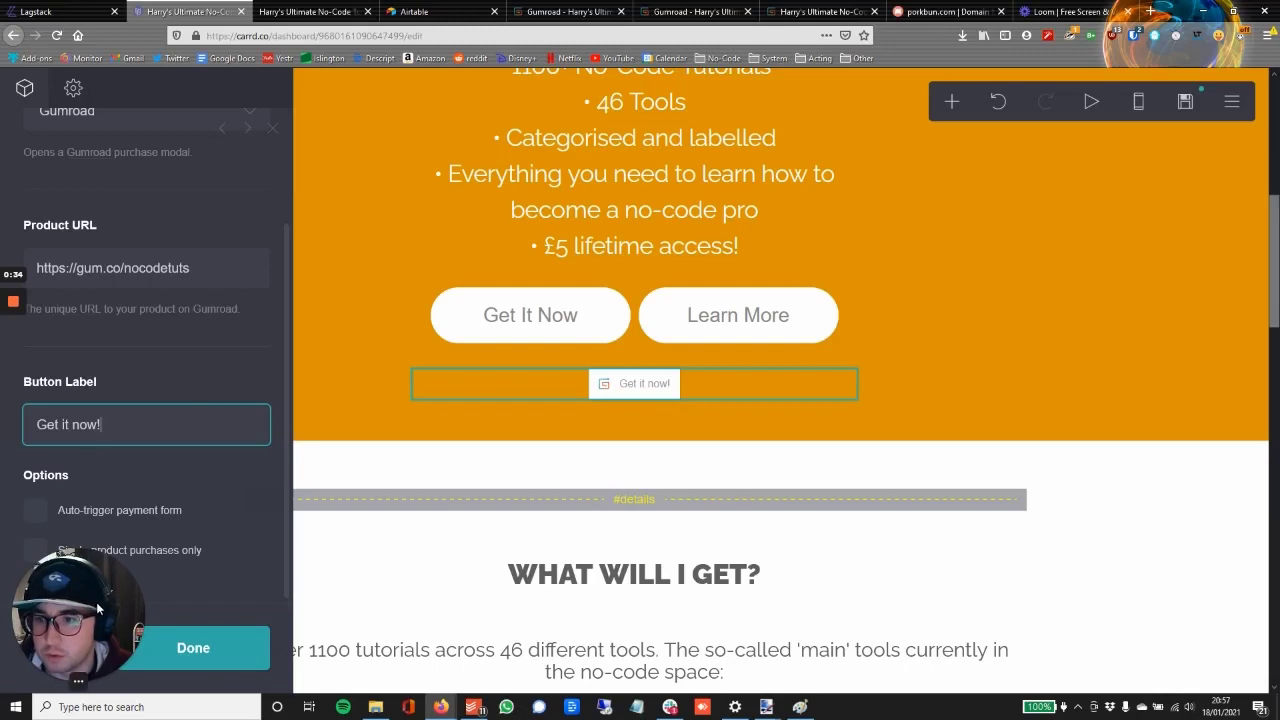
pyautogui.moveTo(113, 609); pyautogui.dragTo(1232, 588)
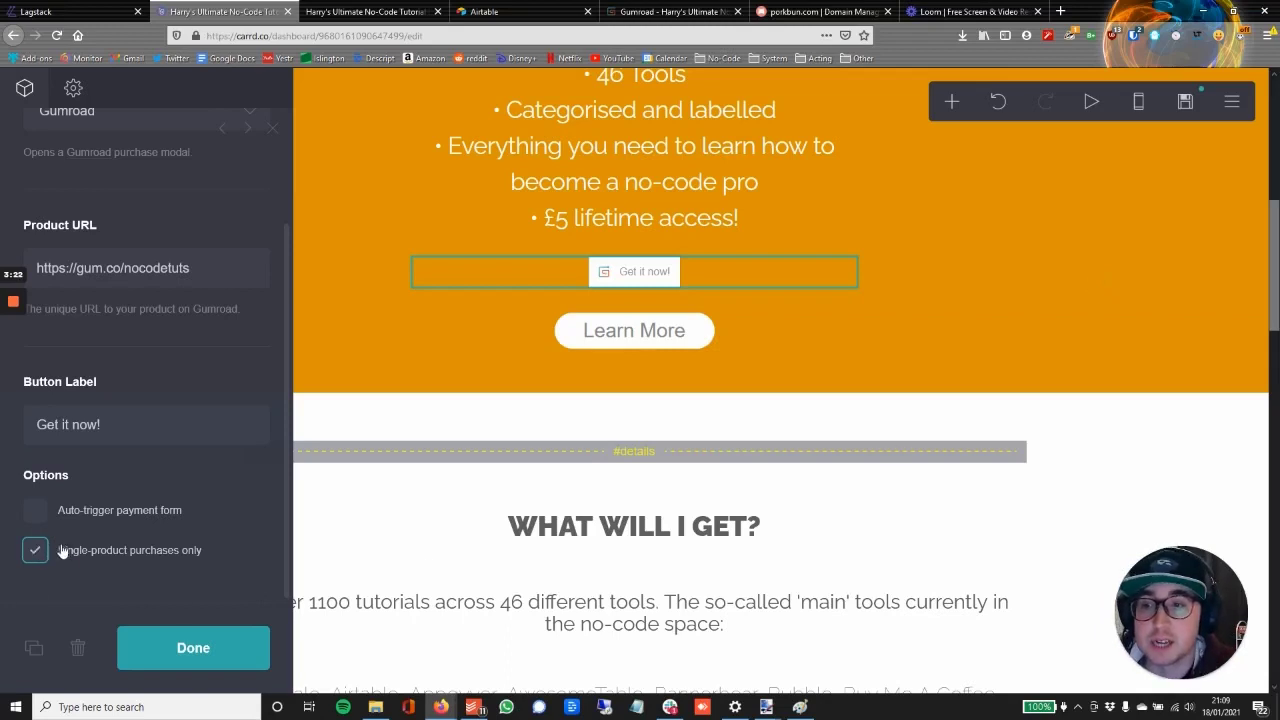
pyautogui.click(203, 655)
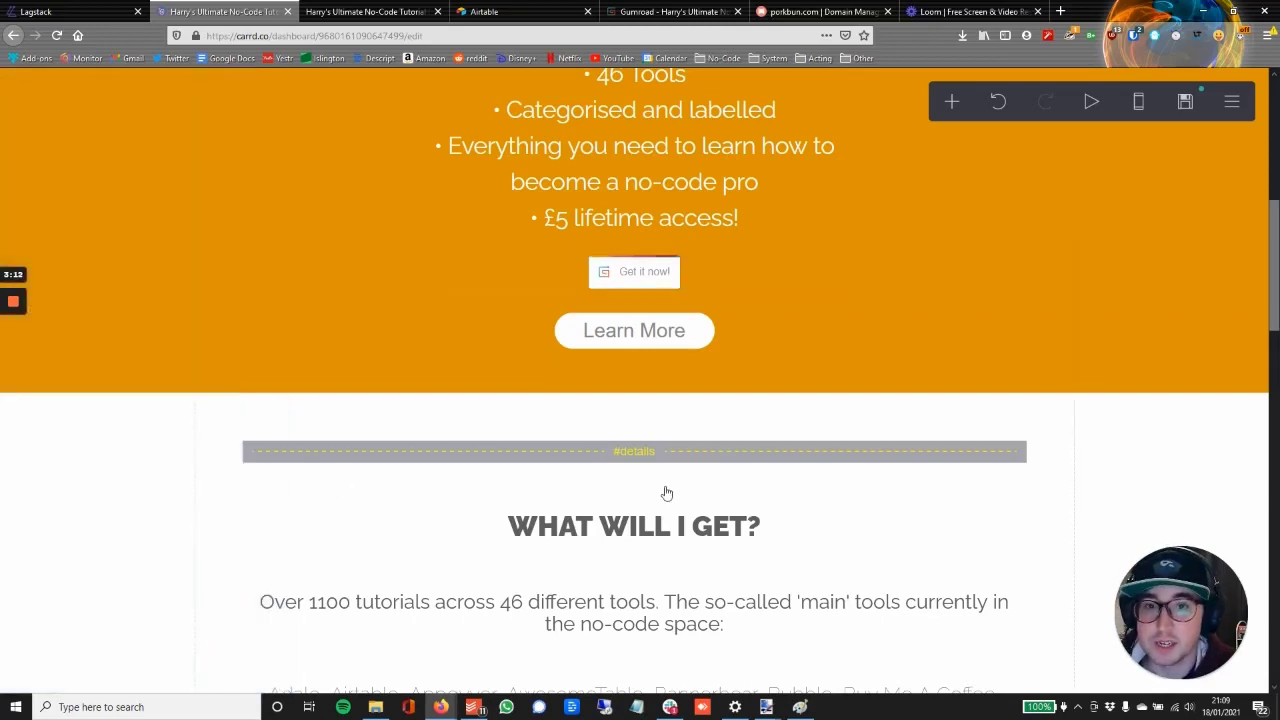
# Step: Review the published nocodetuts.com page from its heading through the purchase buttons and maker section down to the footer
pyautogui.scroll(5, 711, 501)
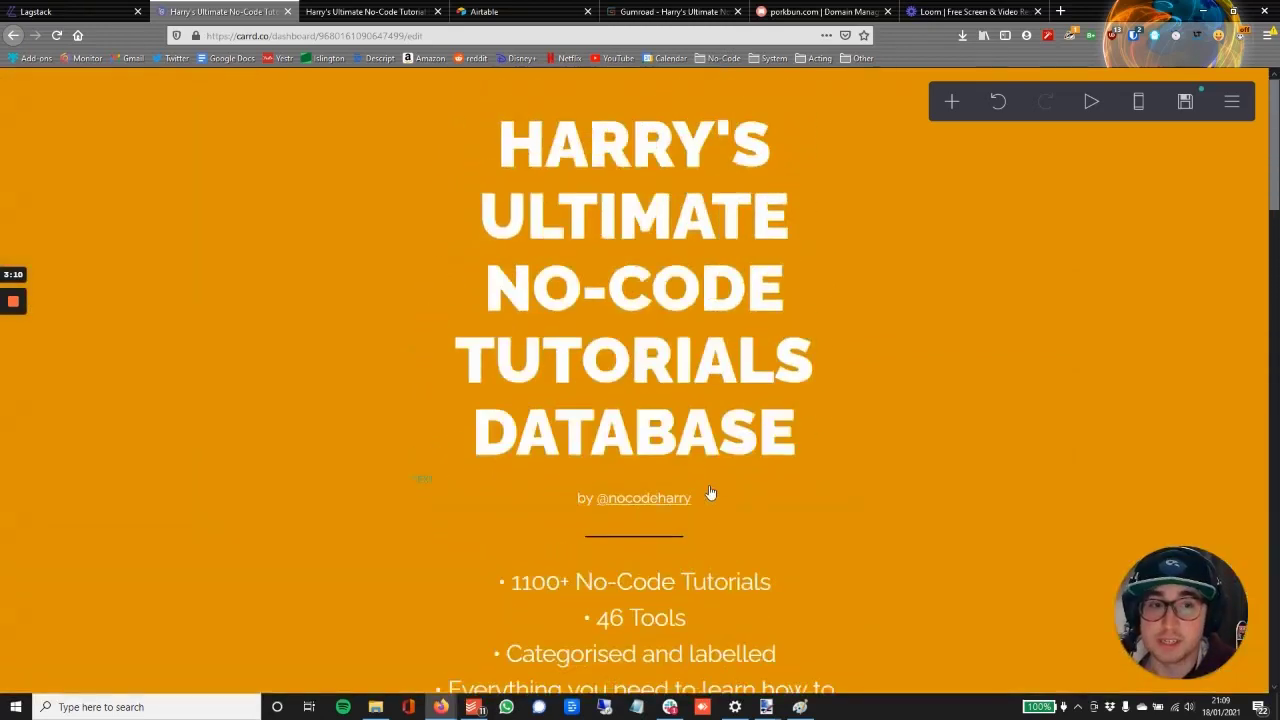
pyautogui.hotkey('ctrl', 'Tab')
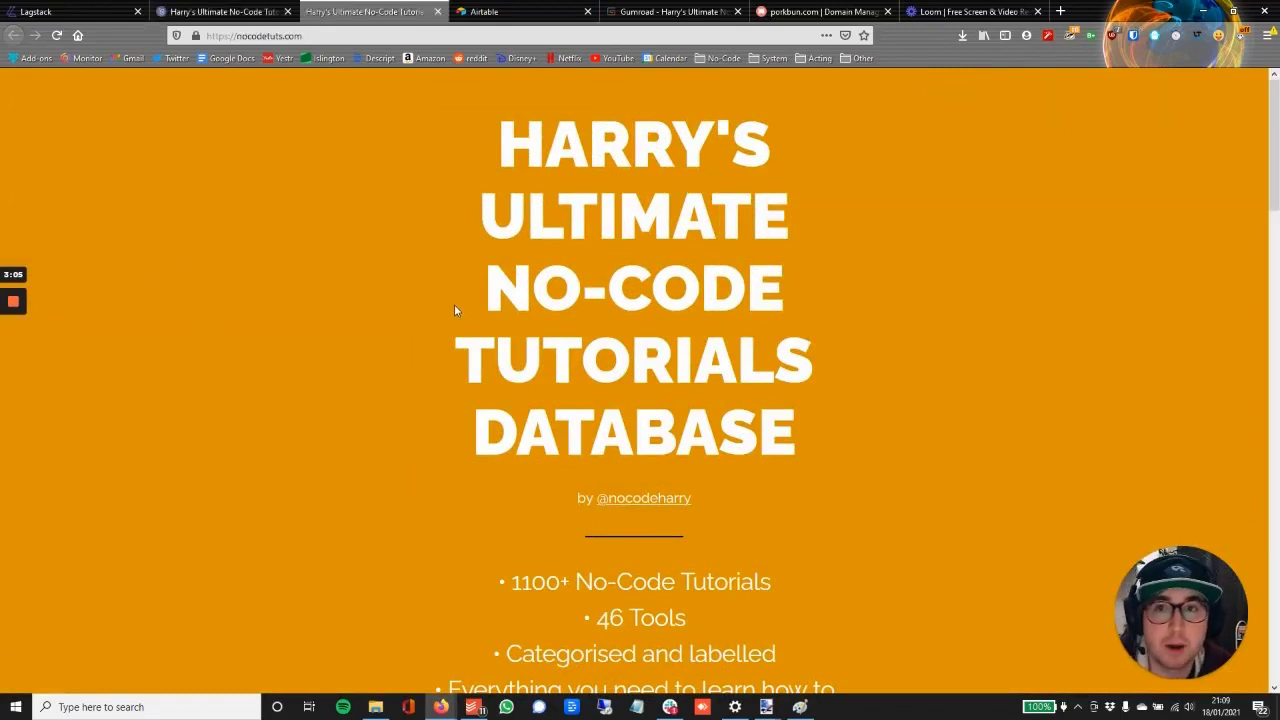
pyautogui.scroll(-4, 454, 308)
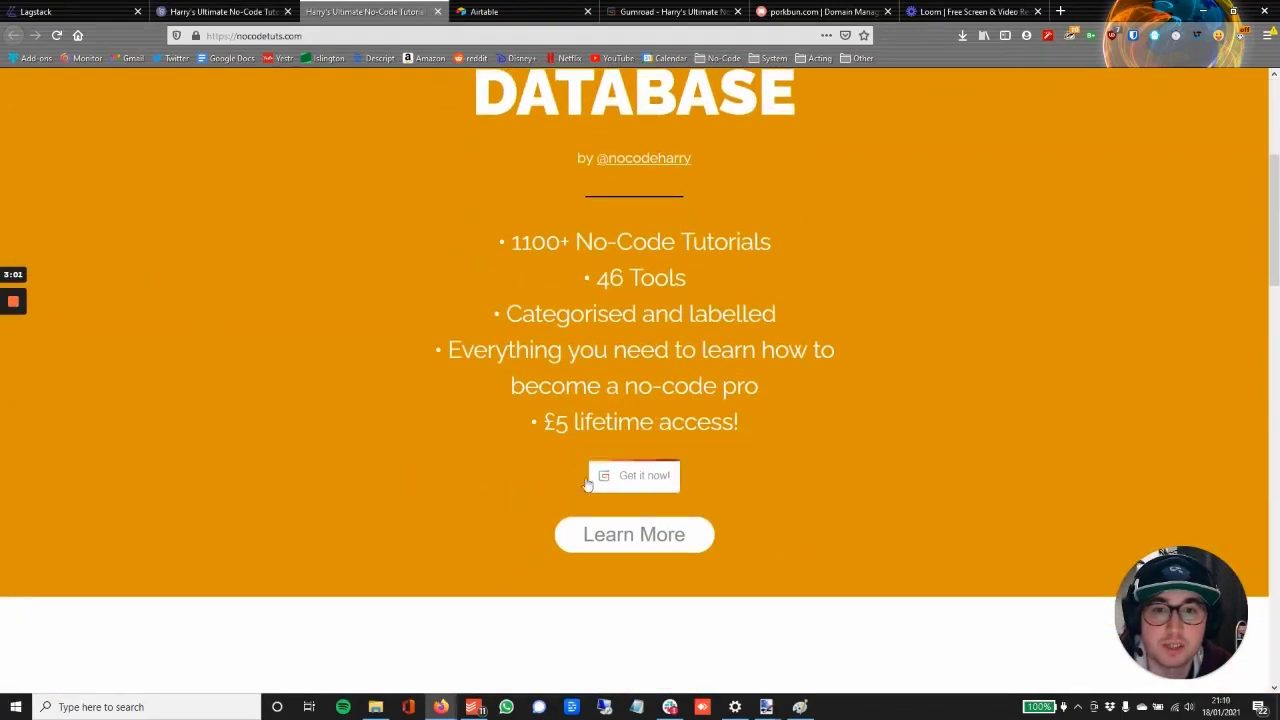
pyautogui.scroll(-10, 777, 243)
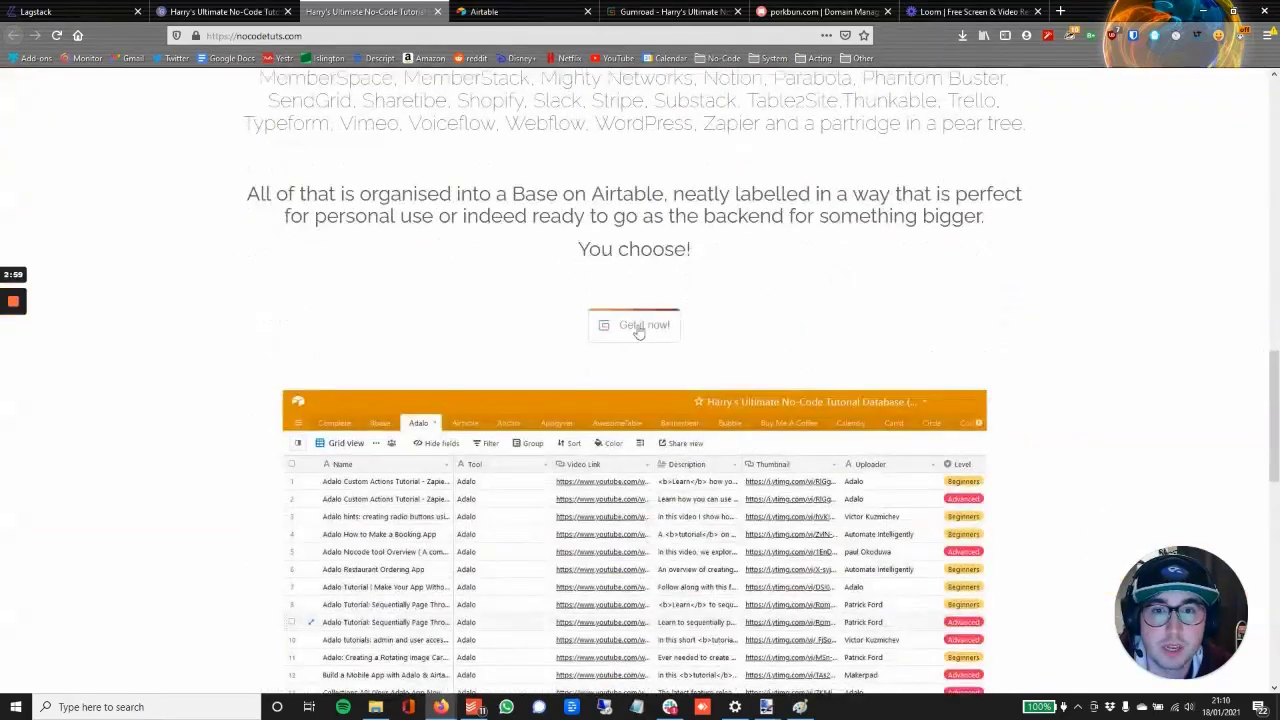
pyautogui.scroll(5, 703, 320)
pyautogui.scroll(-10, 648, 432)
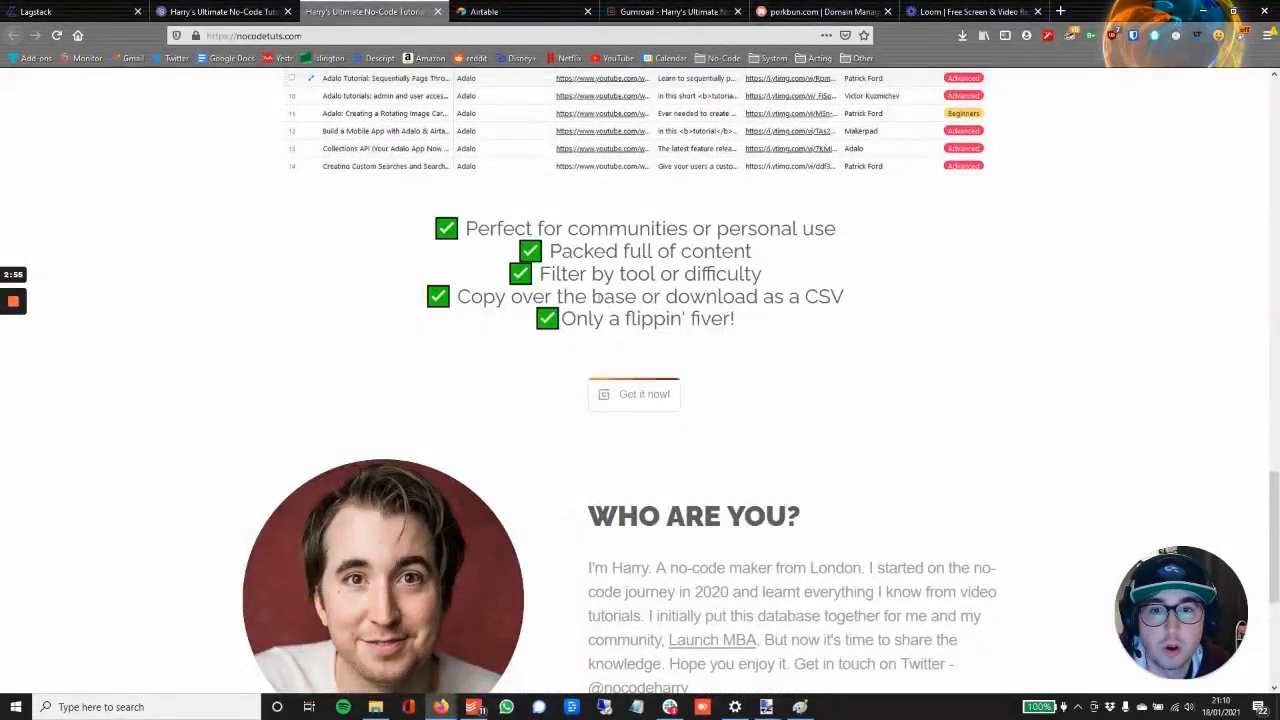
pyautogui.scroll(-1, 589, 337)
pyautogui.scroll(-3, 733, 317)
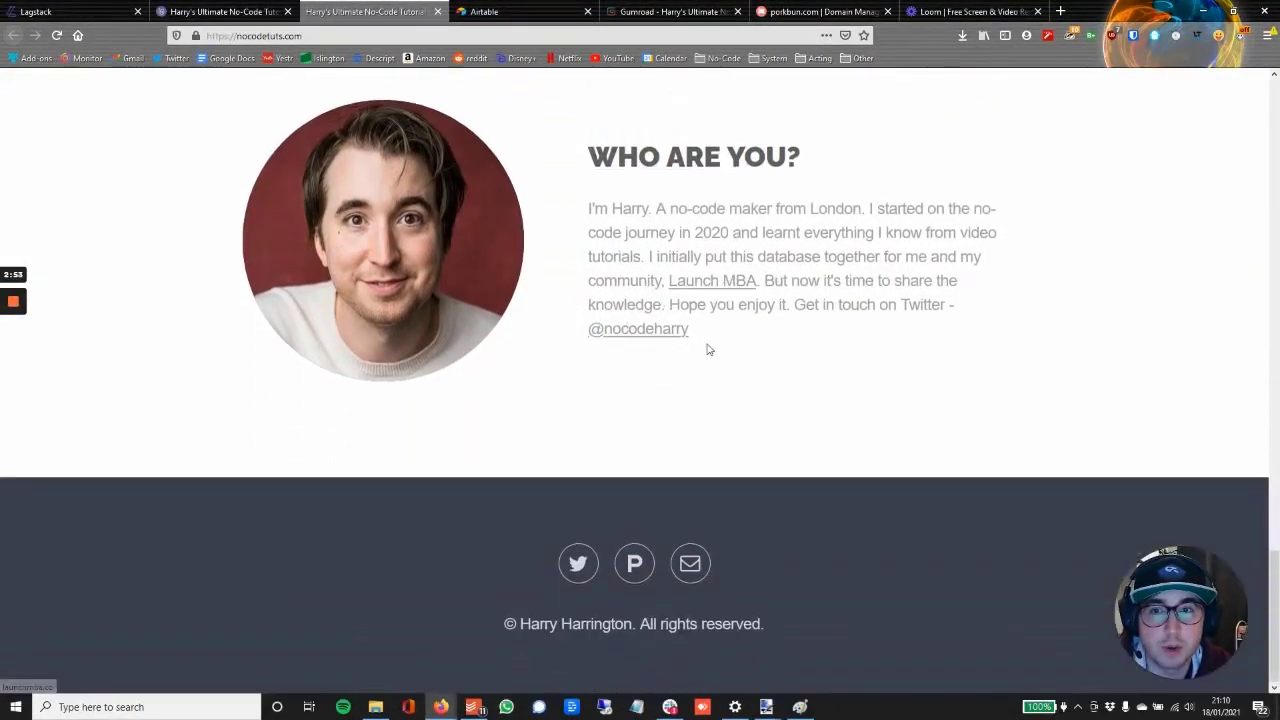
pyautogui.scroll(5, 811, 409)
pyautogui.scroll(10, 722, 368)
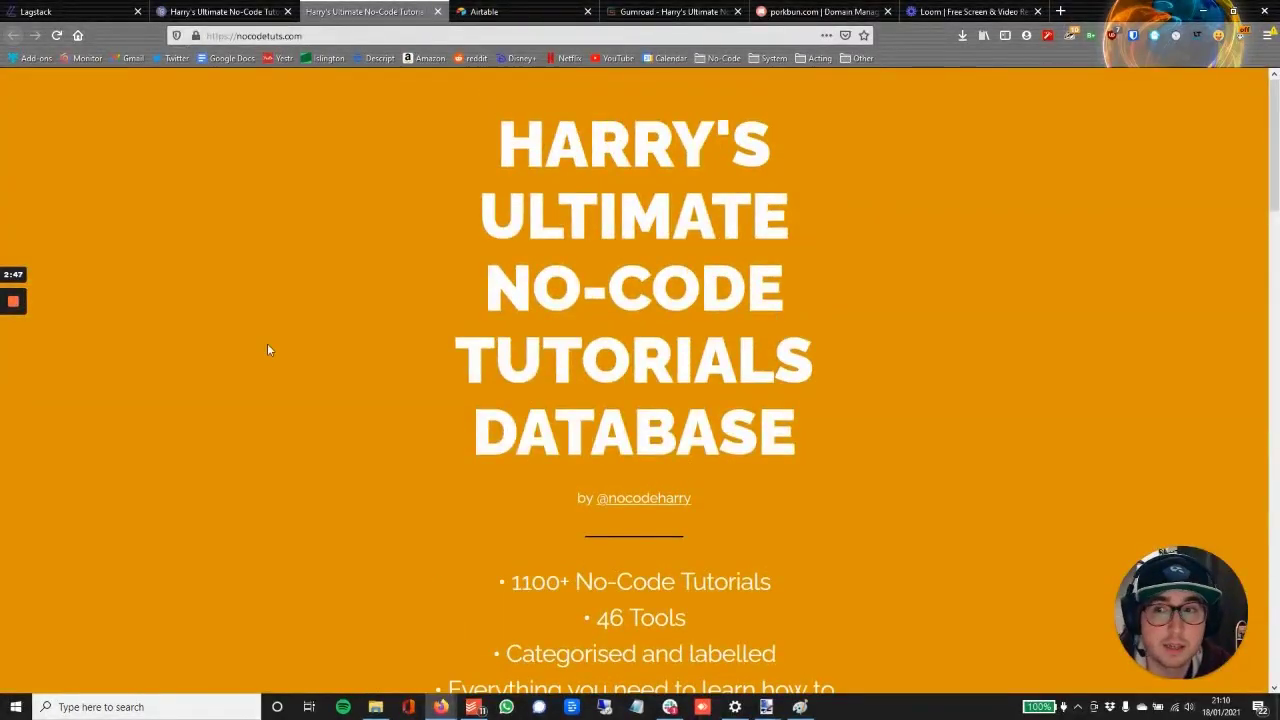
# Step: Test the live page's first "Get it now!" button by opening the Gumroad overlay and choosing to buy the product
pyautogui.moveTo(14, 354)
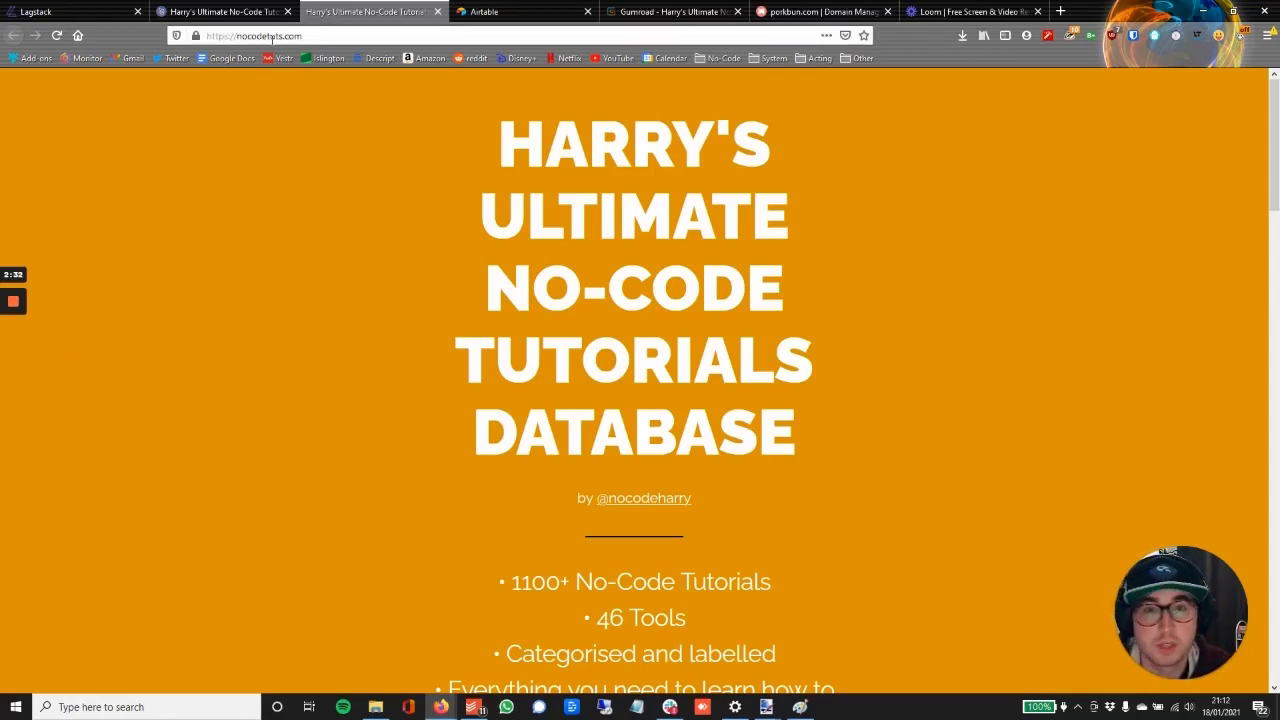
pyautogui.scroll(-4, 816, 346)
pyautogui.click(636, 479)
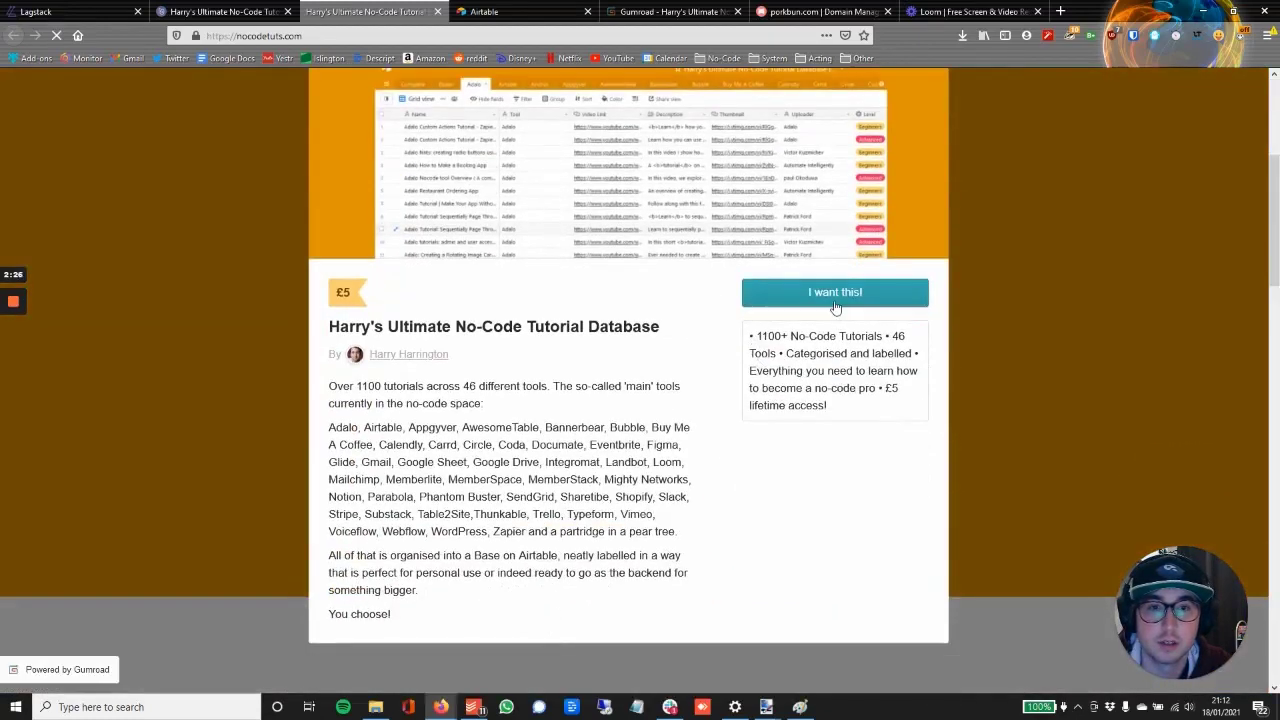
pyautogui.click(835, 296)
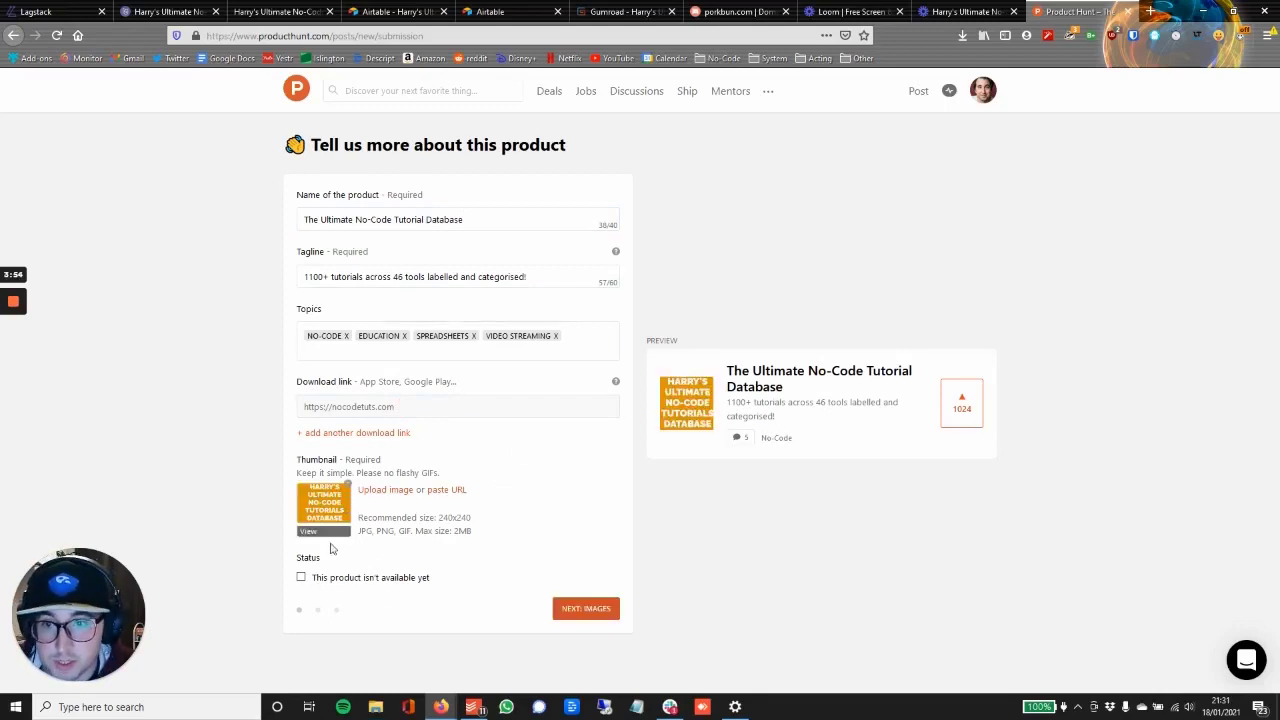
# Step: On Product Hunt, advance the product submission past the product details and the gallery and description to the makers section
pyautogui.click(594, 612)
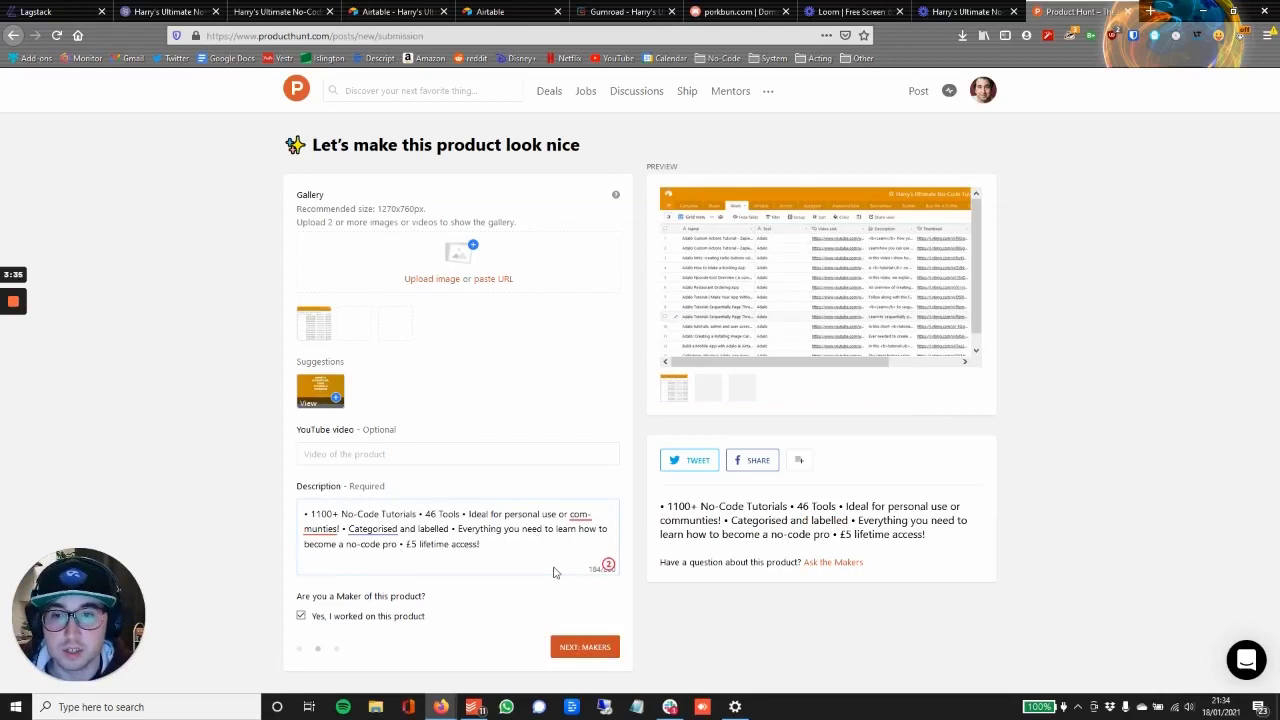
pyautogui.click(586, 649)
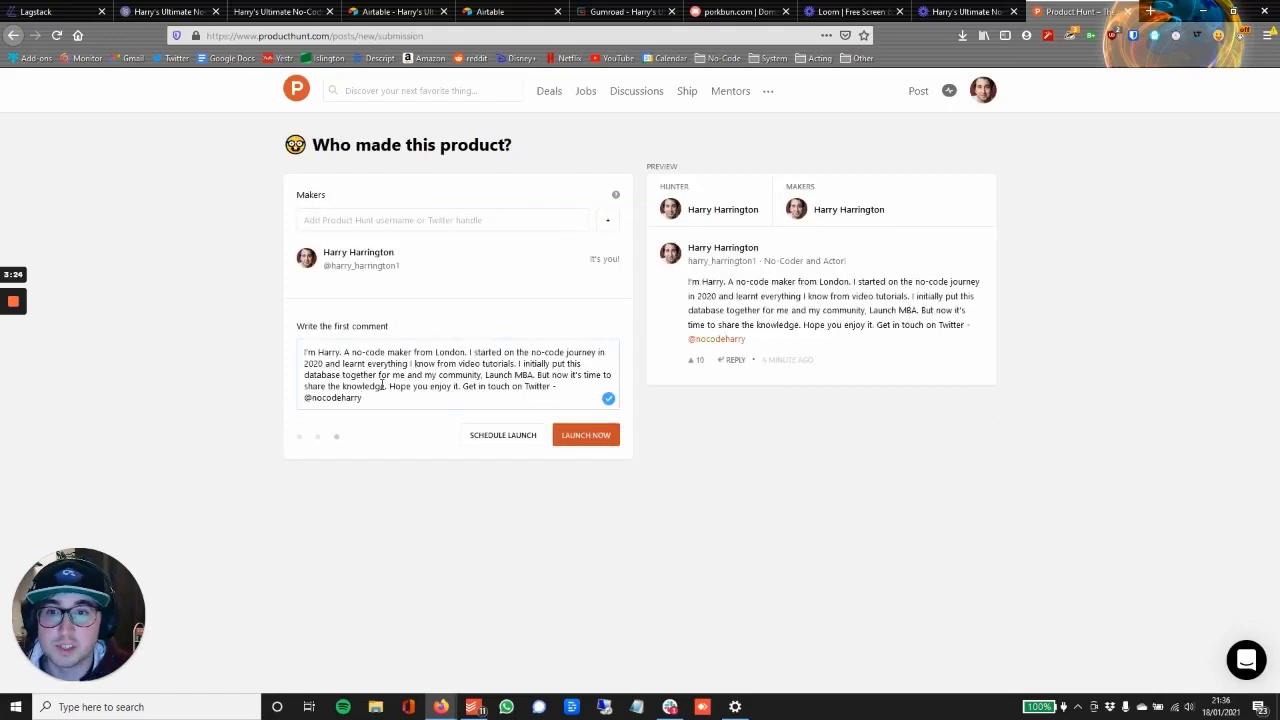